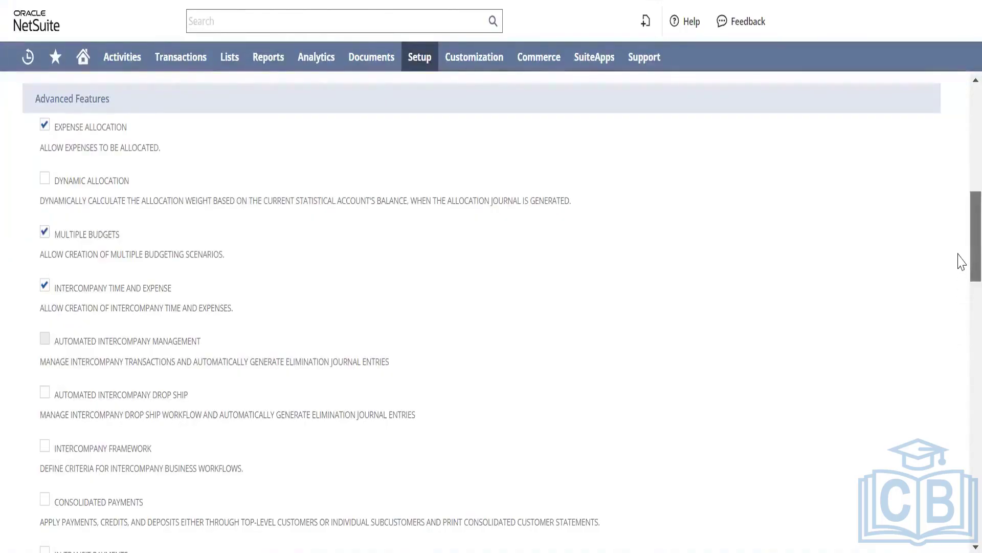
# Review the advanced accounting features from Expense Allocation down to Period End Journal Entries
pyautogui.scroll(-1, 961, 276)
pyautogui.scroll(-1, 961, 276)
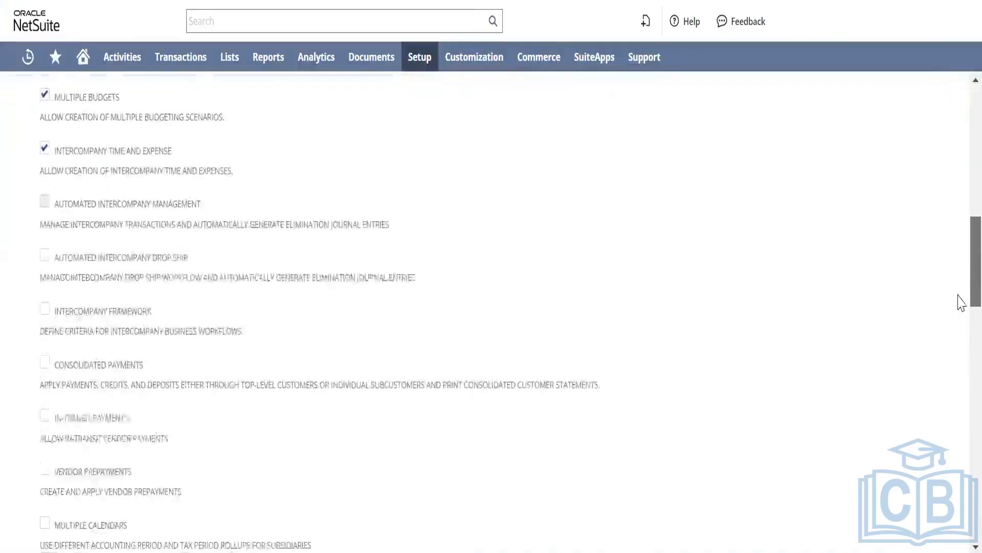
pyautogui.scroll(-4, 962, 302)
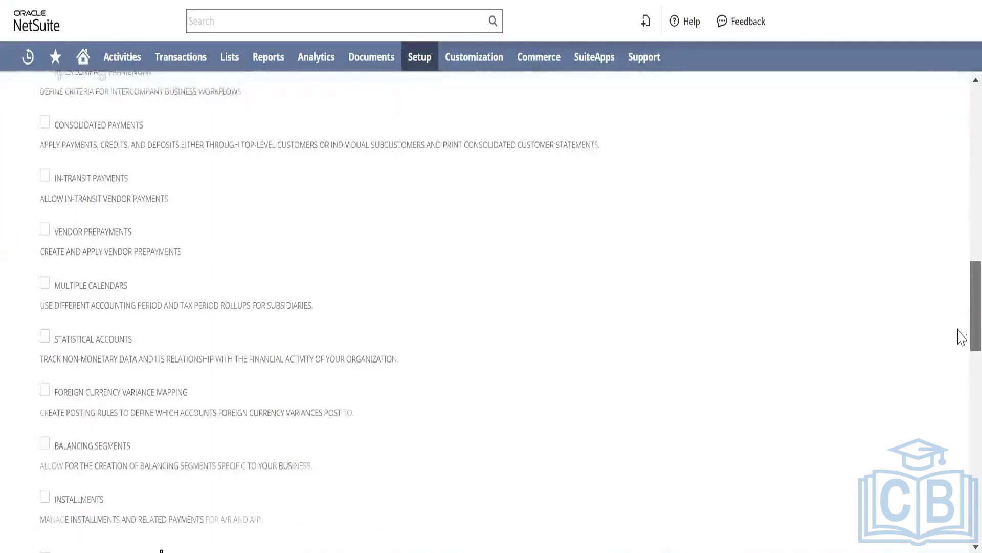
pyautogui.scroll(-1, 960, 333)
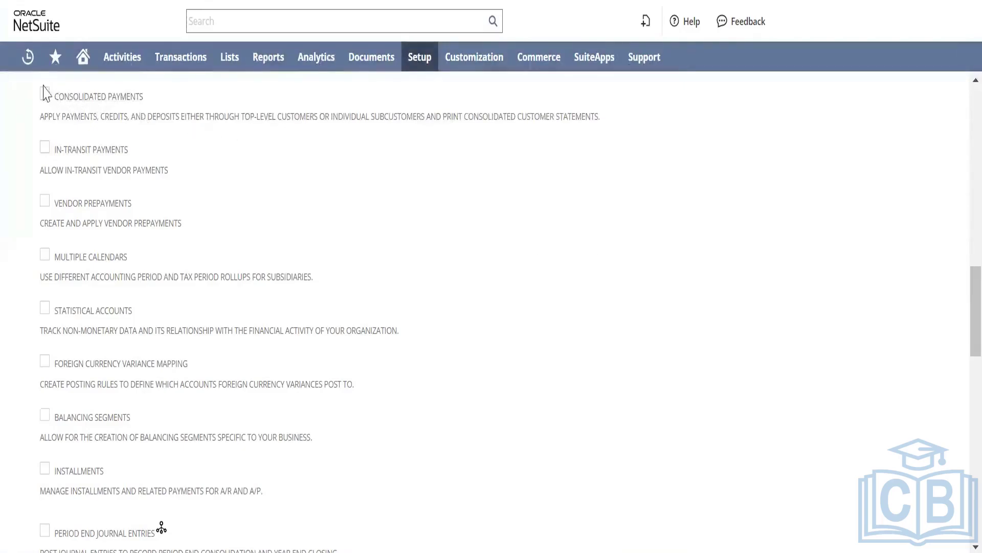
# Reopen the Accounting features on the company's Enable Features page and search the page for "consol"
pyautogui.moveTo(419, 57)
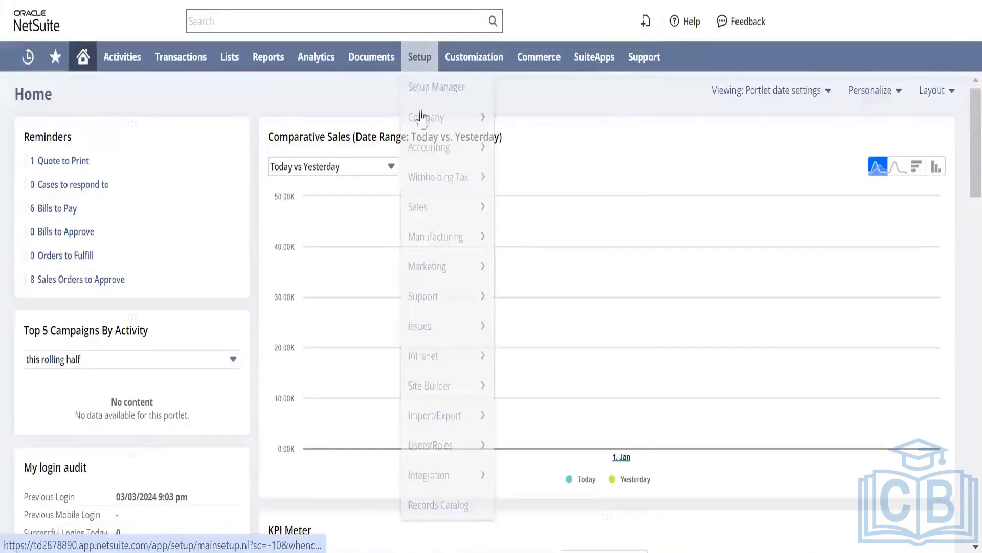
pyautogui.moveTo(423, 123)
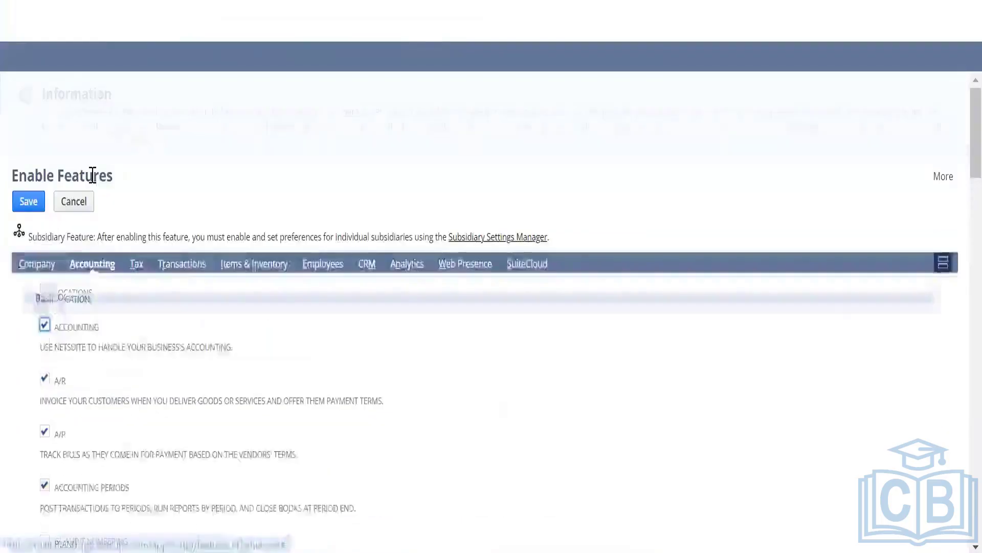
pyautogui.hotkey('ctrl', 'f')
pyautogui.write('consol')
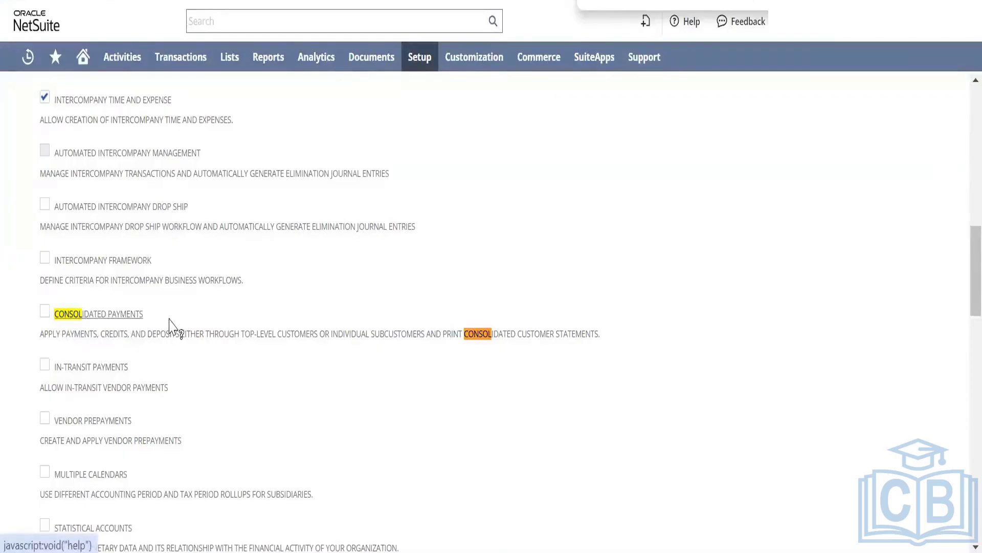
# Read the field help for Consolidated Payments, then close the help and the page search
pyautogui.click(219, 332)
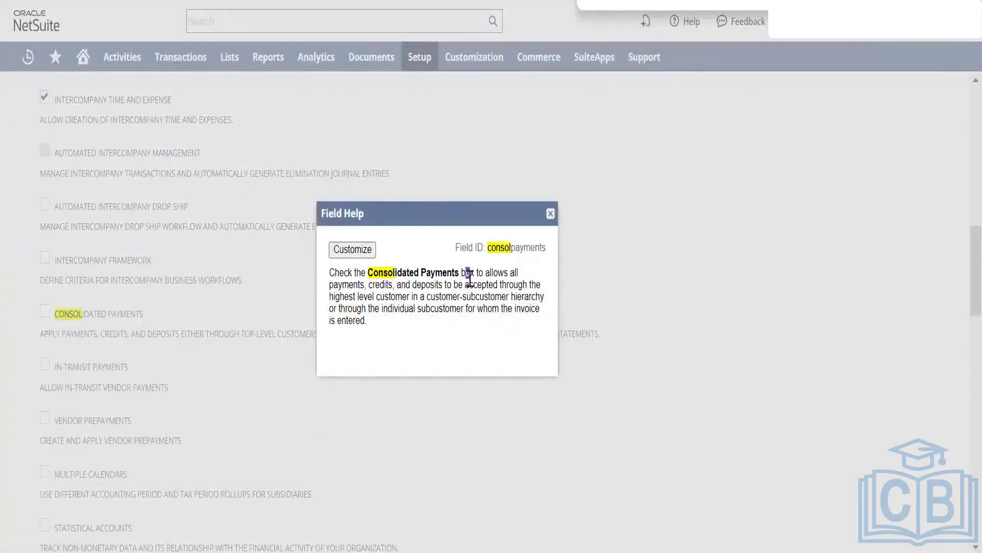
pyautogui.moveTo(466, 272); pyautogui.dragTo(504, 328)
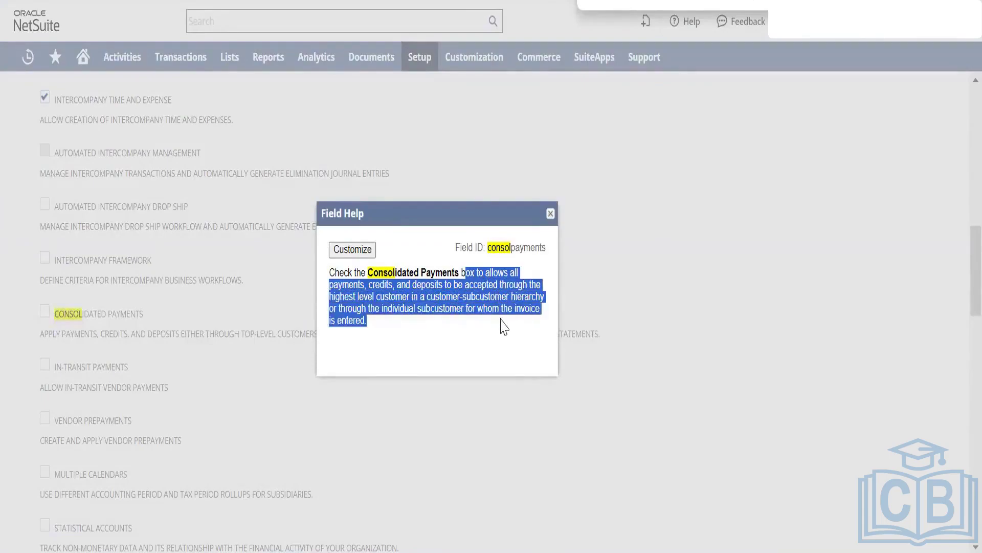
pyautogui.click(551, 216)
pyautogui.press('Escape')
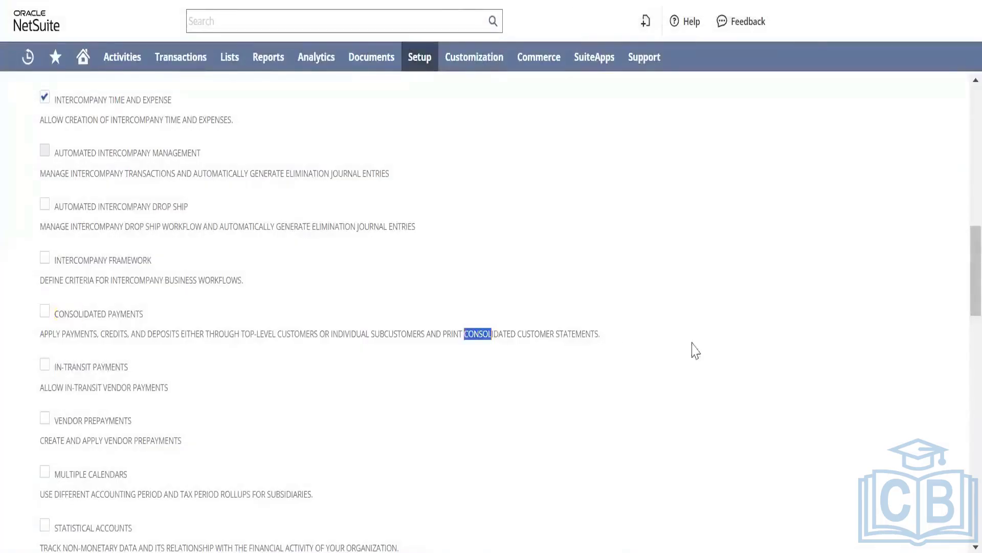
# Locate the In-Transit Payments and Vendor Prepayments features and examine which Payables transactions are currently offered
pyautogui.scroll(-1, 961, 284)
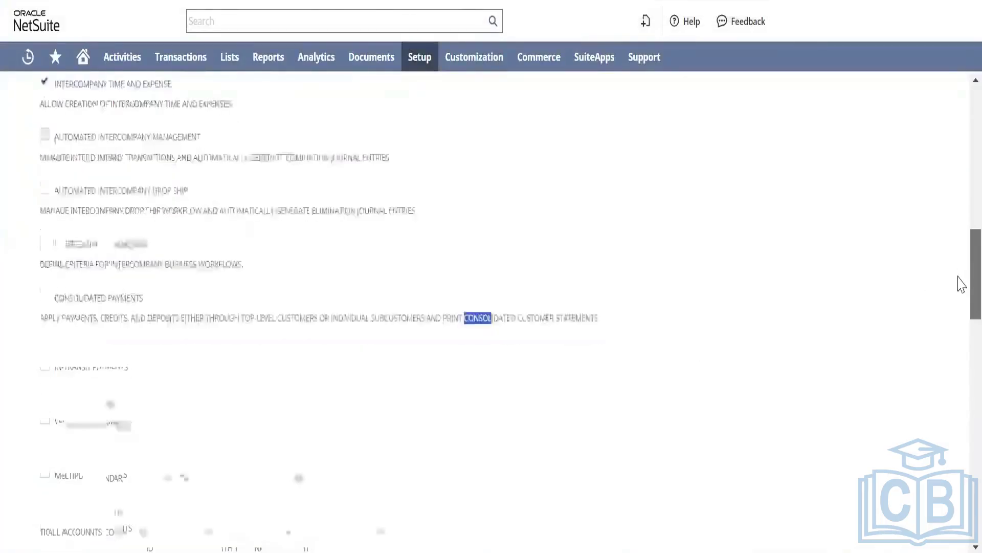
pyautogui.scroll(-1, 961, 285)
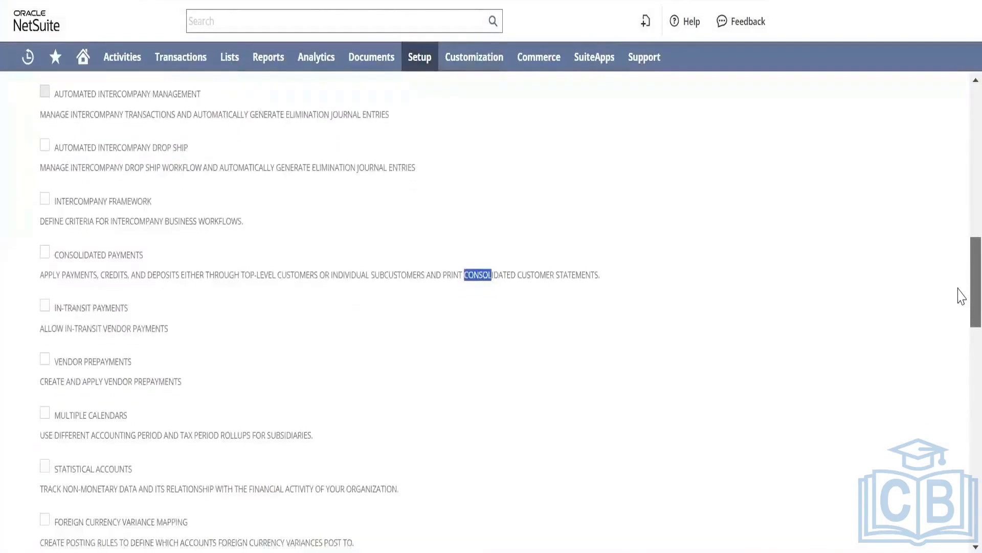
pyautogui.scroll(-3, 961, 302)
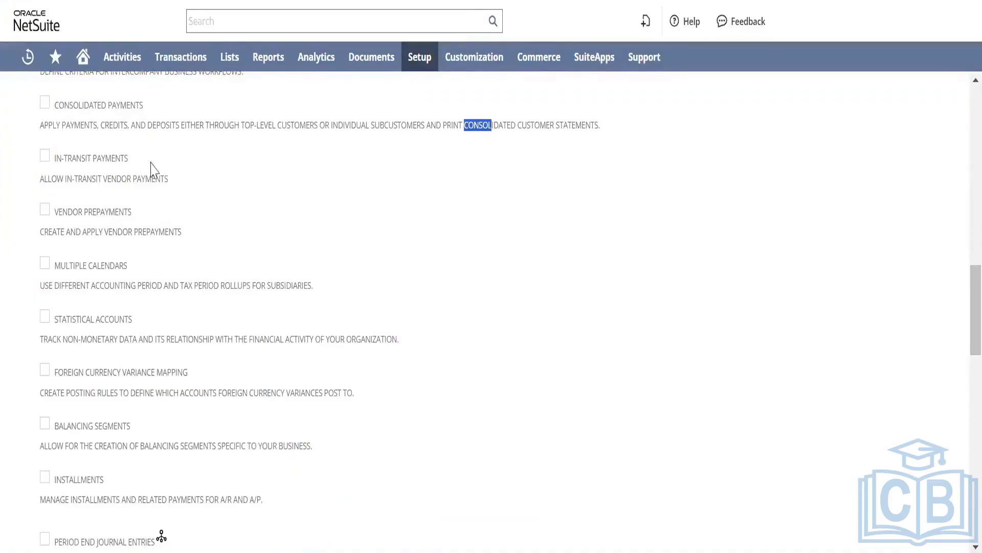
pyautogui.moveTo(182, 57)
pyautogui.moveTo(206, 148)
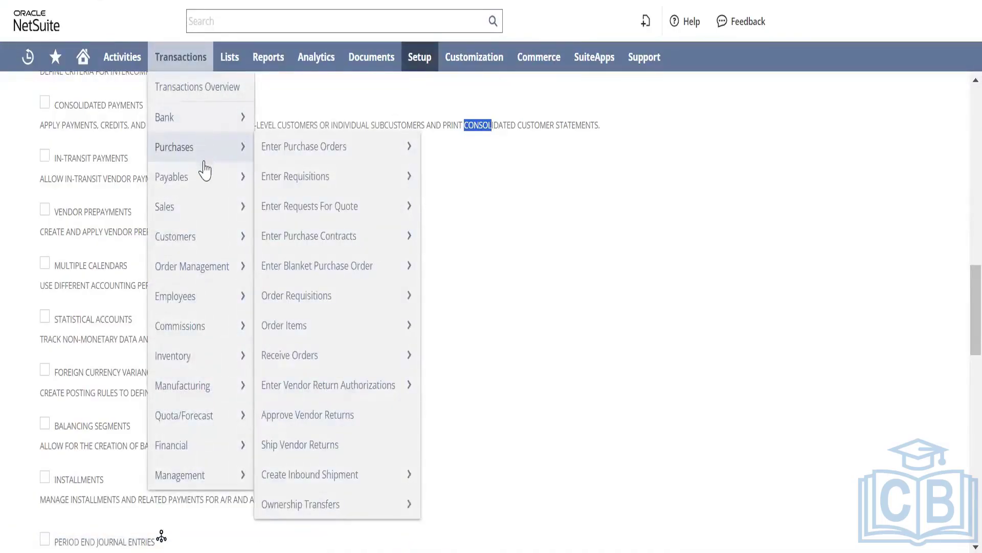
pyautogui.moveTo(205, 180)
pyautogui.moveTo(279, 214)
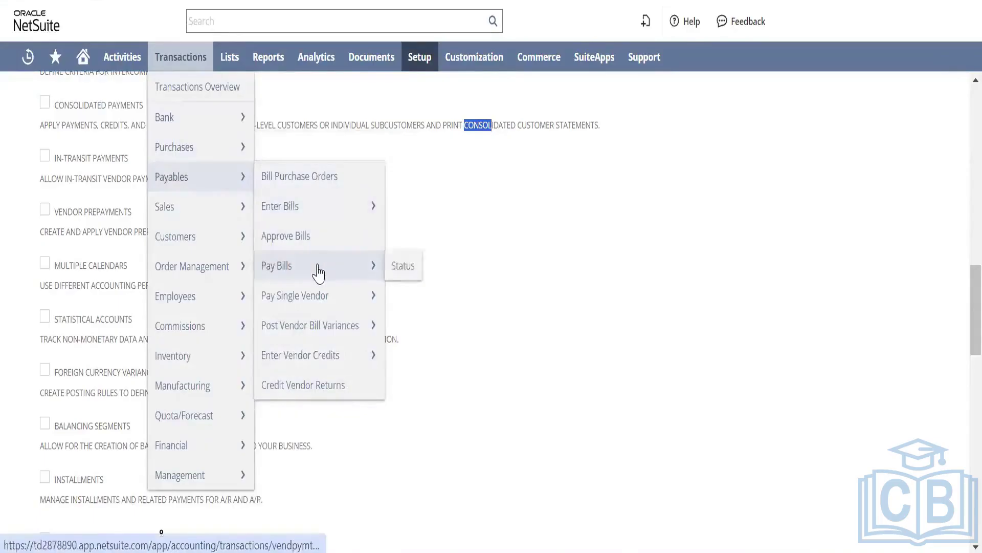
pyautogui.moveTo(335, 325)
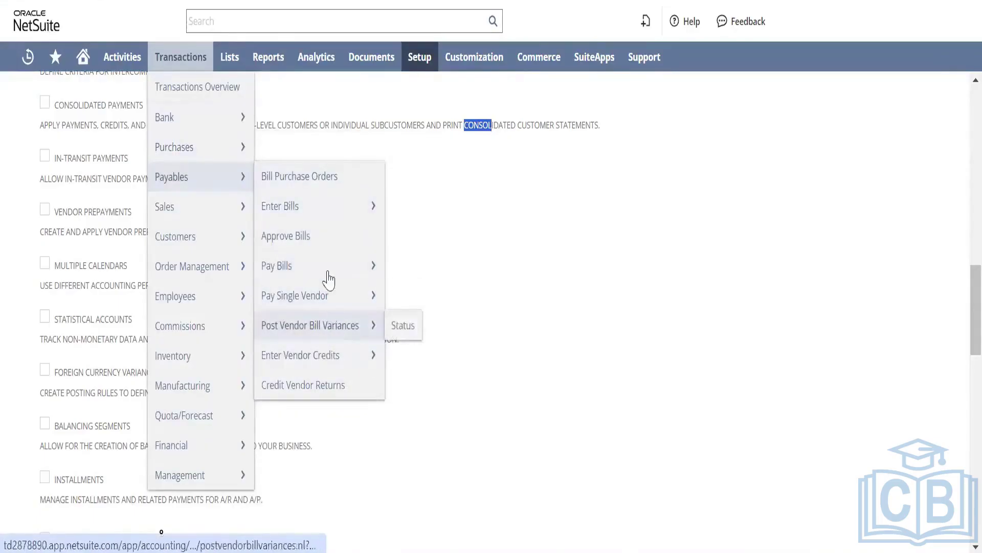
pyautogui.moveTo(242, 149)
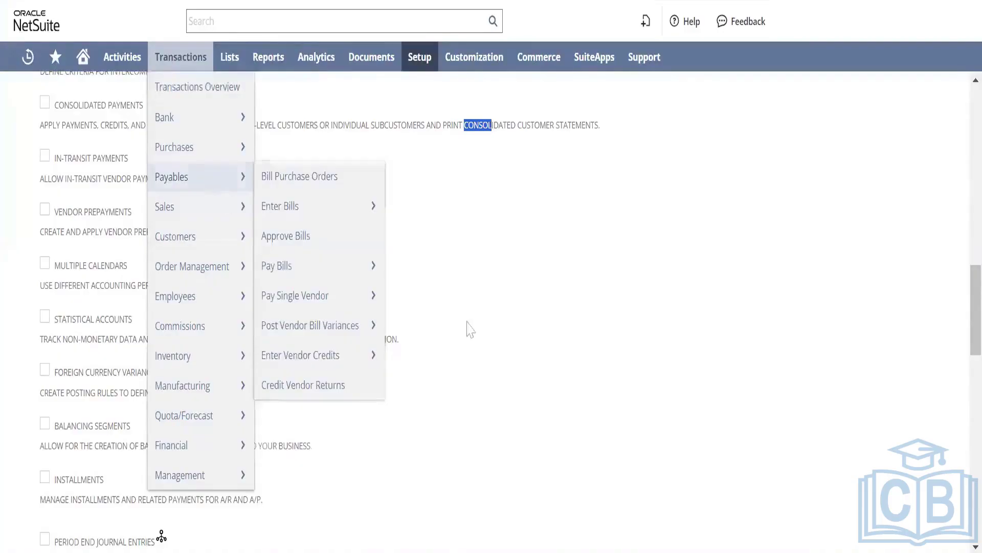
pyautogui.click(593, 370)
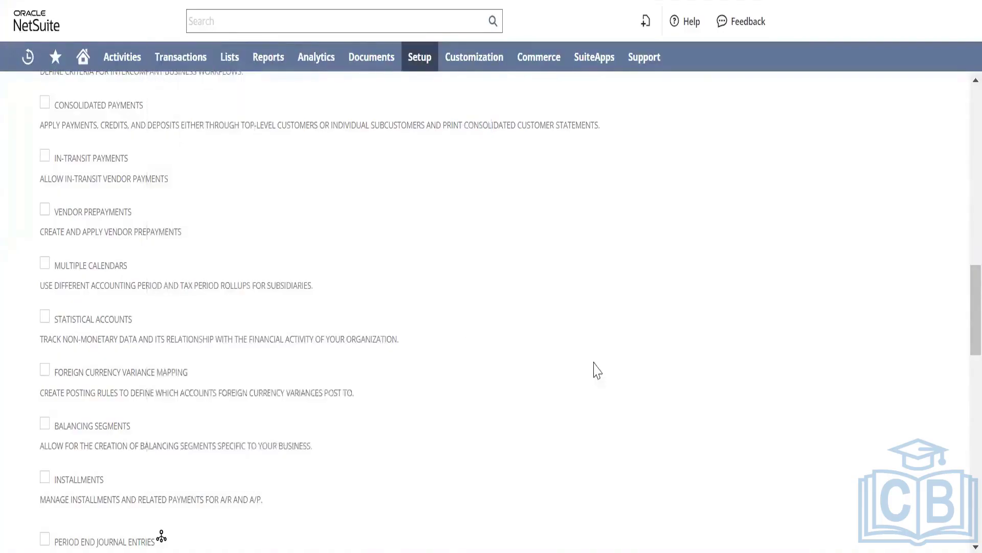
pyautogui.rightClick(532, 364)
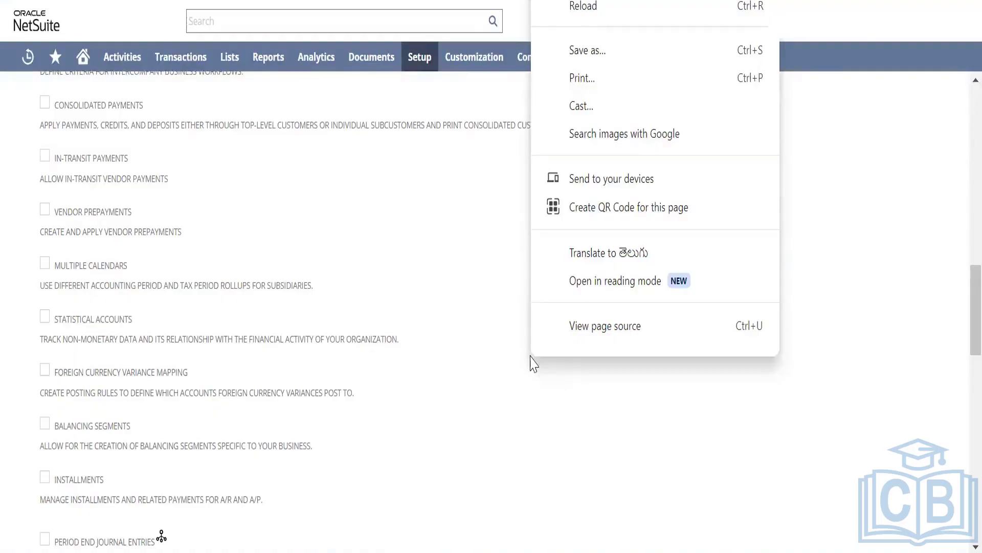
pyautogui.click(392, 329)
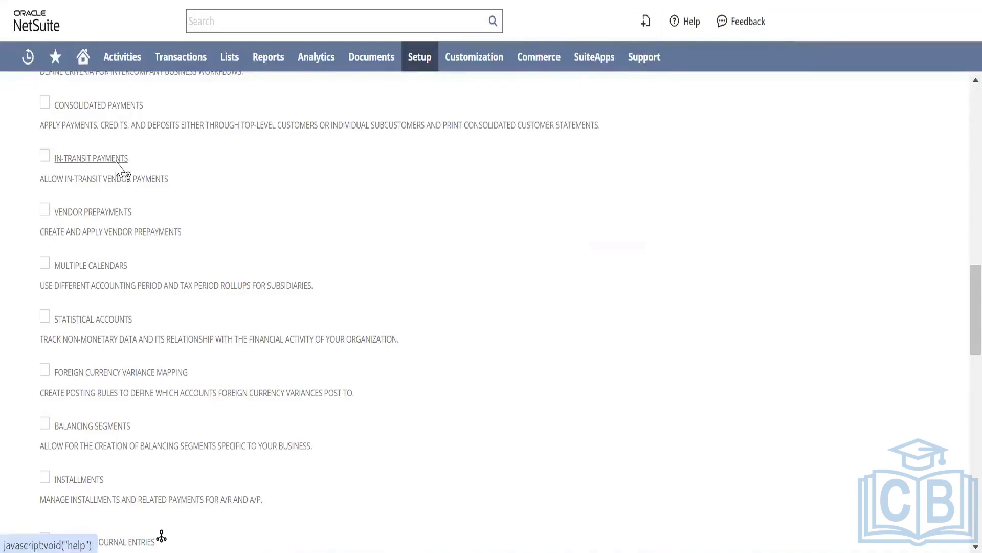
pyautogui.rightClick(103, 217)
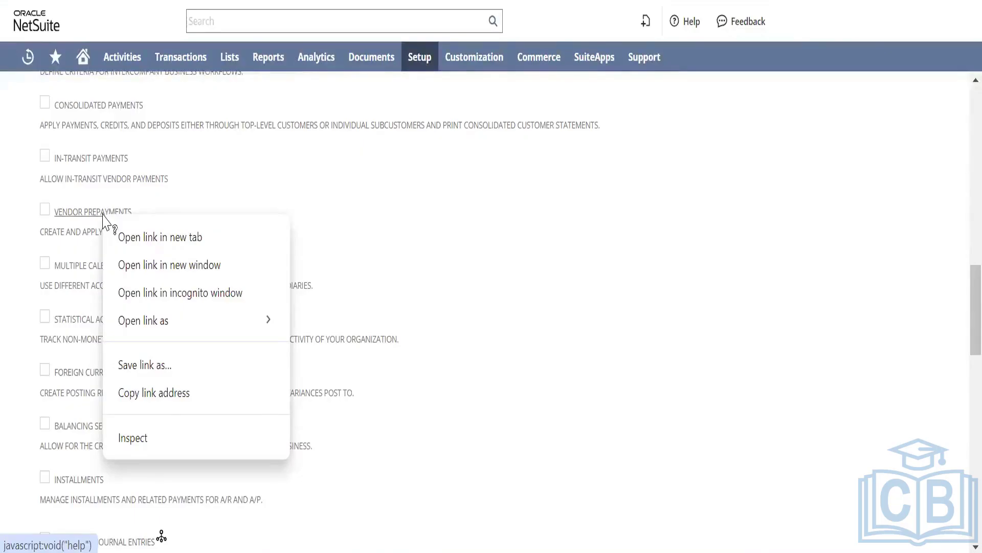
pyautogui.click(162, 172)
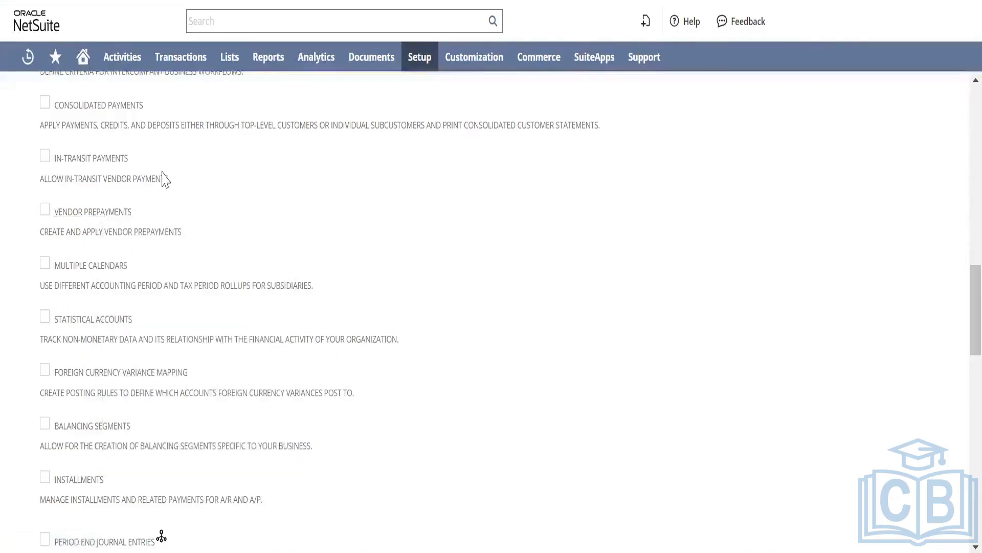
# Enable the Vendor Prepayments feature, save the feature settings and acknowledge the notice about the prepayment account
pyautogui.click(45, 210)
pyautogui.moveTo(976, 310); pyautogui.dragTo(975, 494)
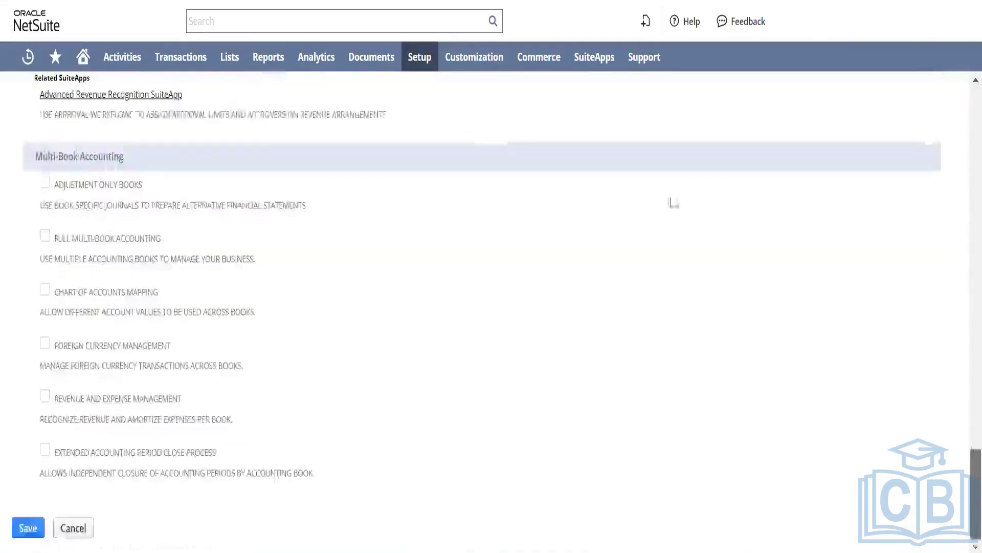
pyautogui.moveTo(181, 71)
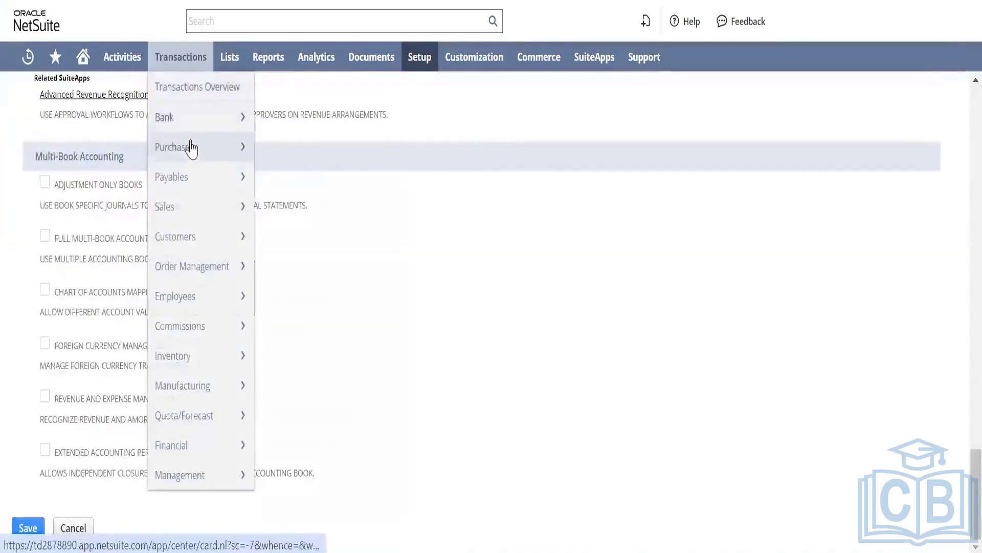
pyautogui.moveTo(191, 149)
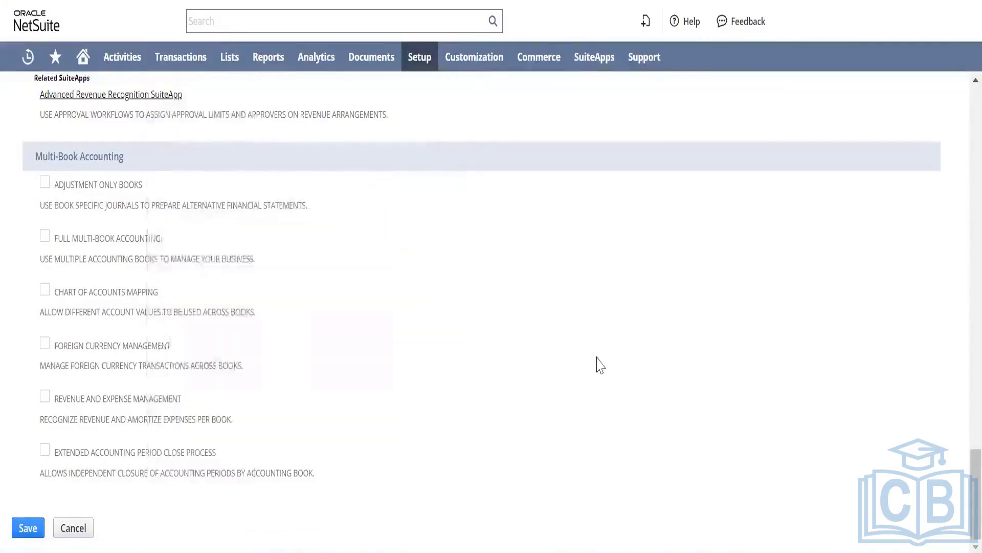
pyautogui.click(31, 528)
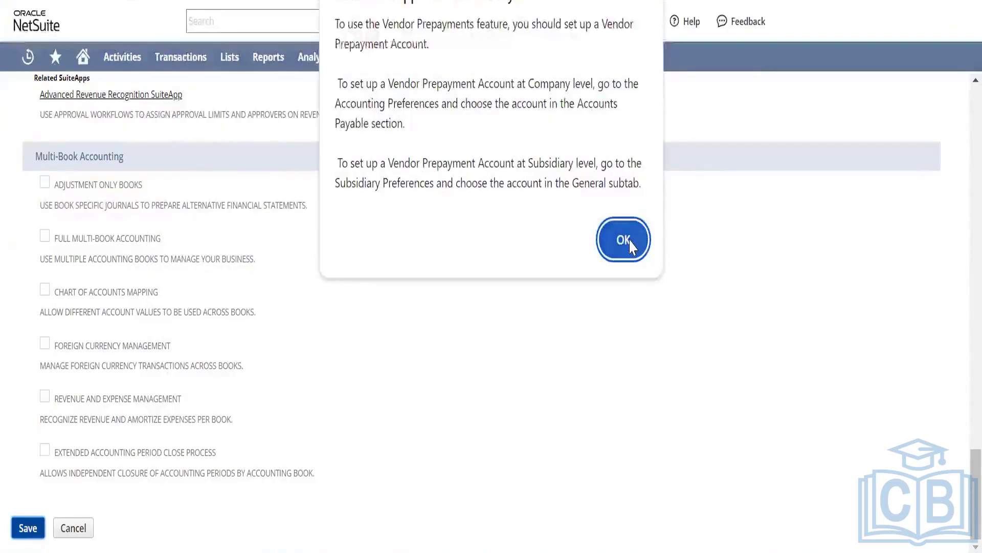
pyautogui.click(625, 240)
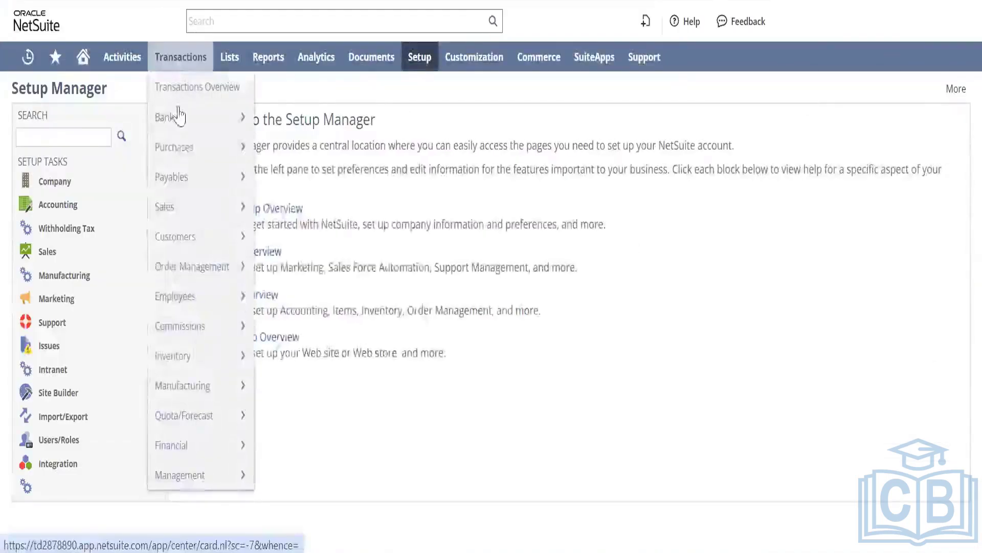
# Check the Payables transactions for the Enter Vendor Prepayment option
pyautogui.moveTo(193, 176)
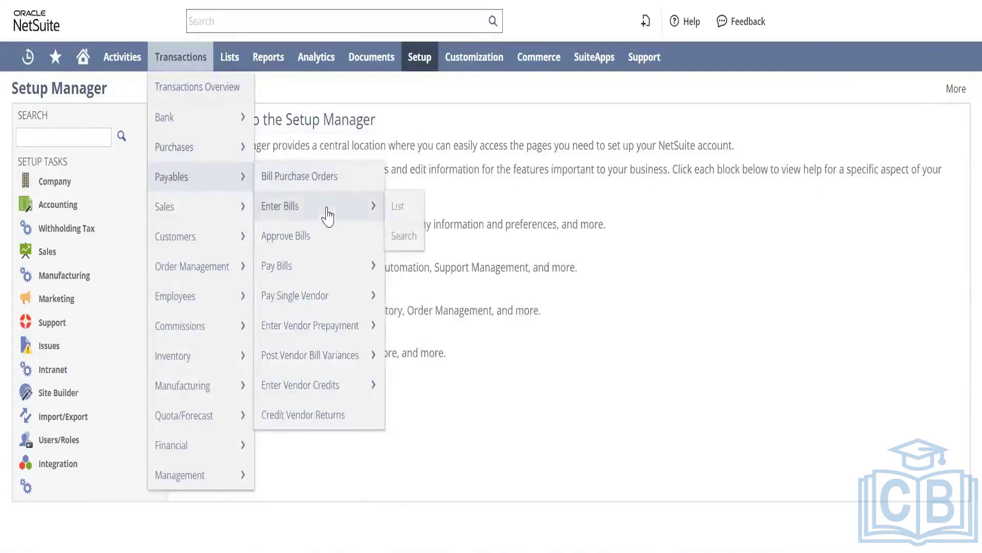
pyautogui.moveTo(350, 328)
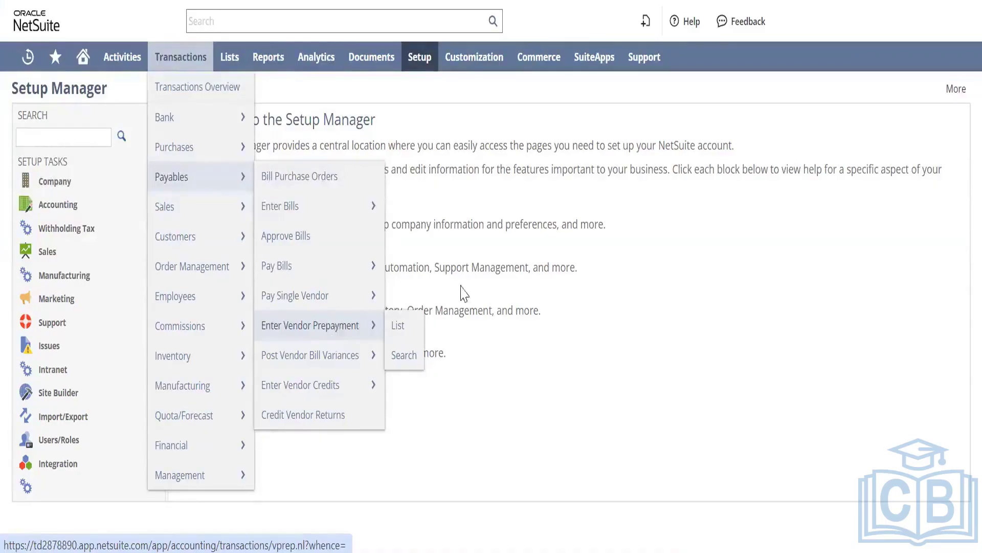
# Open the company's Enable Features page in a separate browser tab and show its Accounting features
pyautogui.moveTo(414, 66)
pyautogui.moveTo(422, 116)
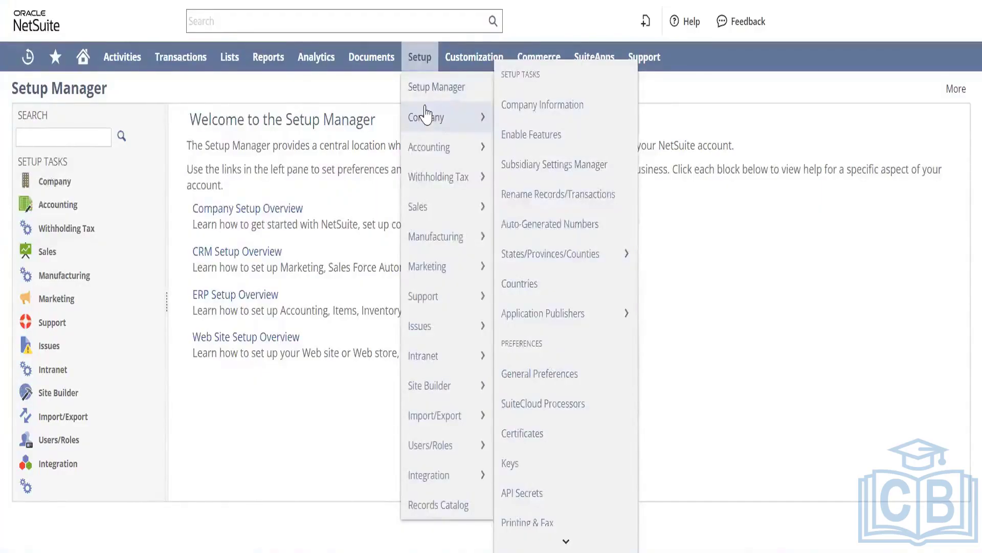
pyautogui.rightClick(601, 134)
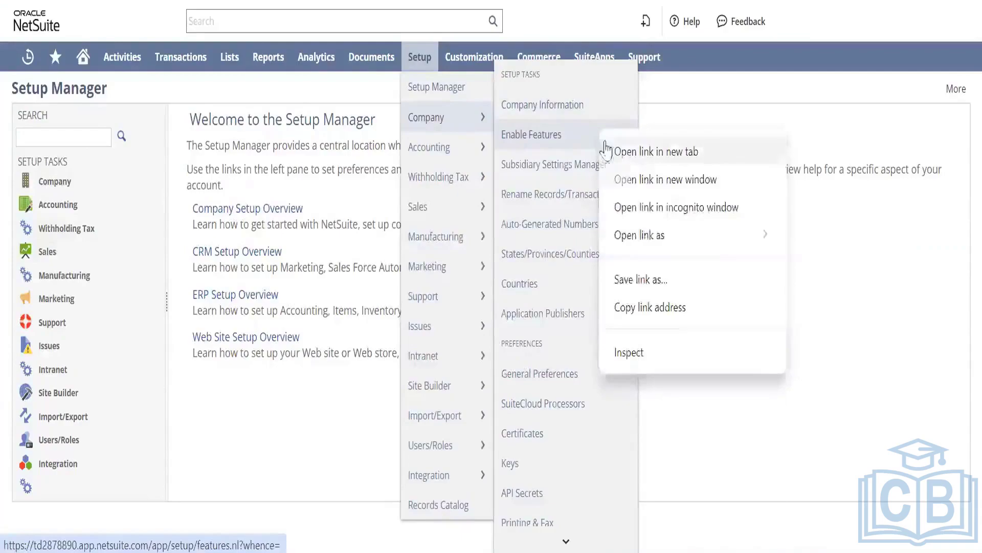
pyautogui.click(657, 152)
pyautogui.click(542, 104)
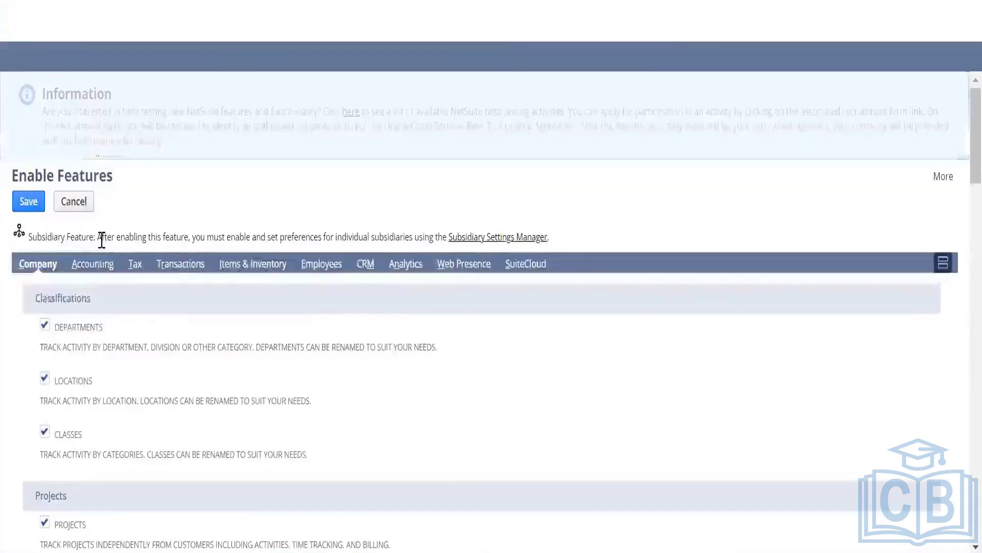
pyautogui.click(103, 263)
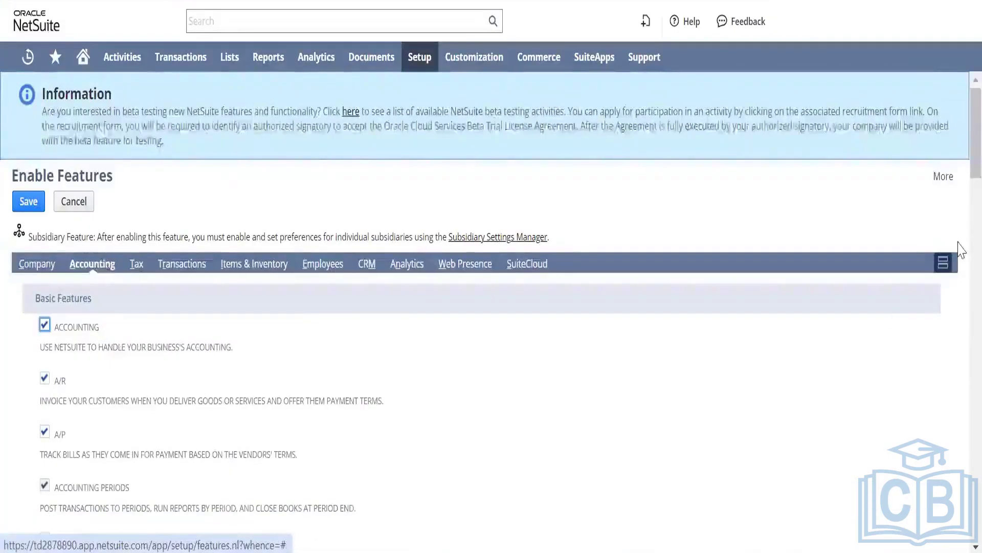
# Review the advanced accounting features around Vendor Prepayments, from Intercompany Time and Expense to Period End Journal Entries
pyautogui.moveTo(962, 110); pyautogui.dragTo(962, 294)
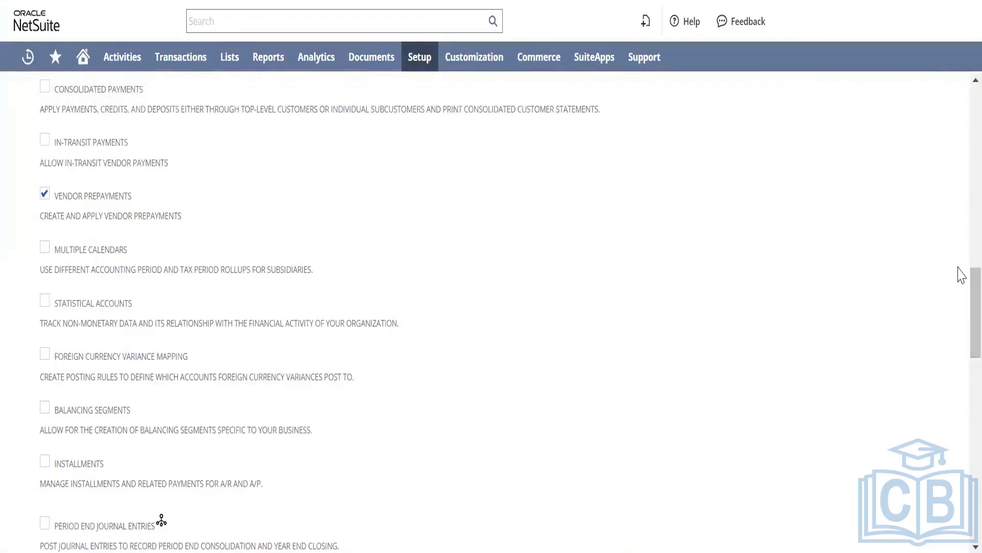
pyautogui.scroll(1, 962, 279)
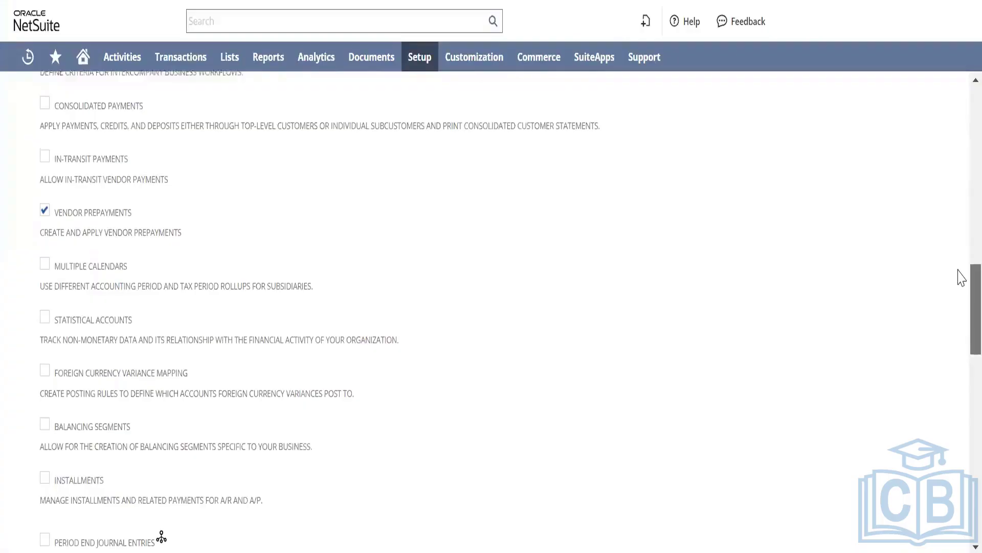
pyautogui.scroll(4, 960, 256)
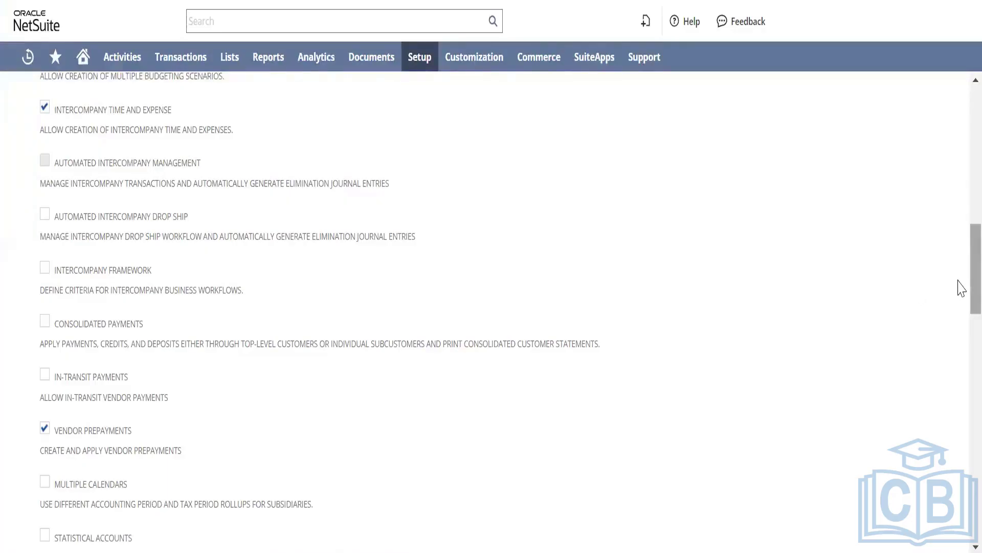
# Read the field help for the Accounting Periods feature in an enlarged help window, then close it
pyautogui.scroll(1, 960, 272)
pyautogui.moveTo(960, 273); pyautogui.dragTo(960, 178)
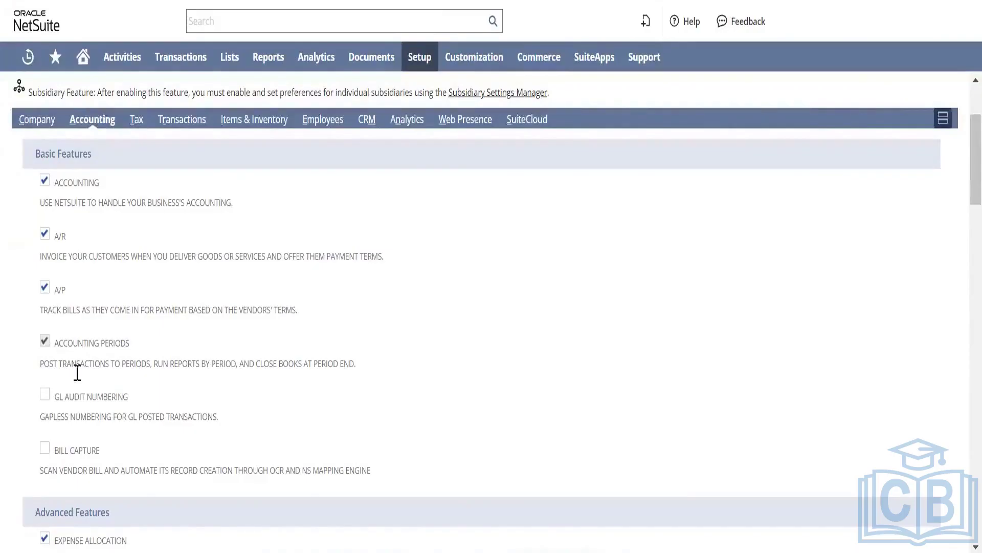
pyautogui.rightClick(49, 348)
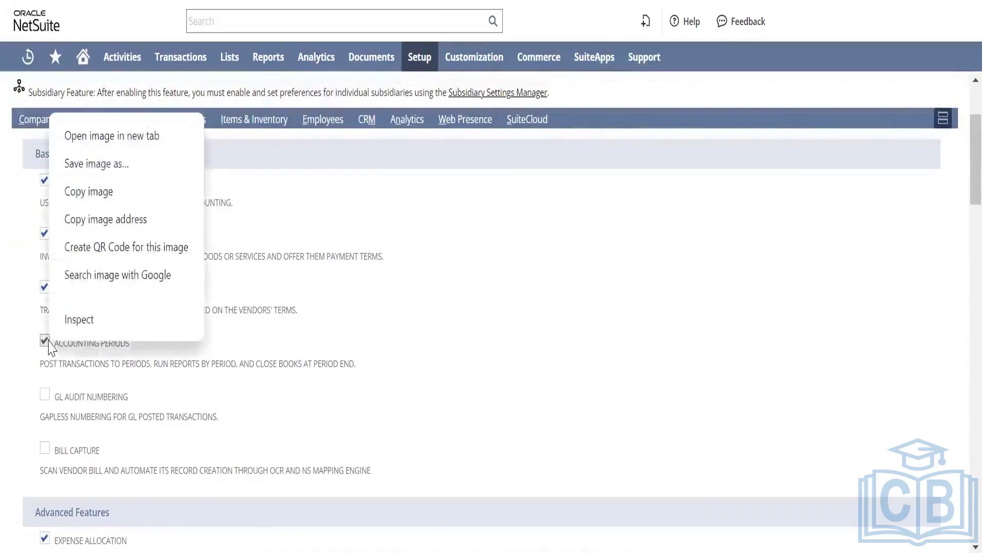
pyautogui.click(219, 341)
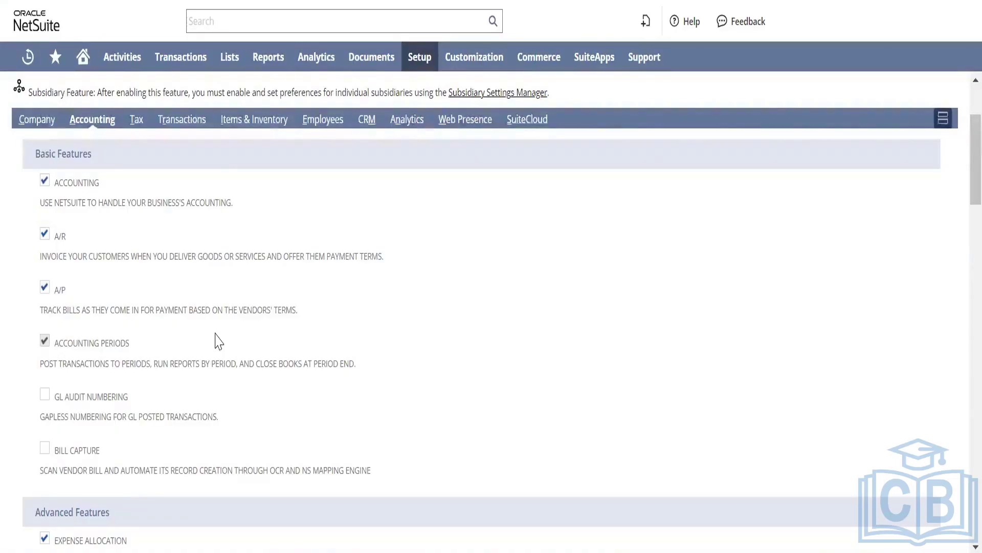
pyautogui.click(116, 346)
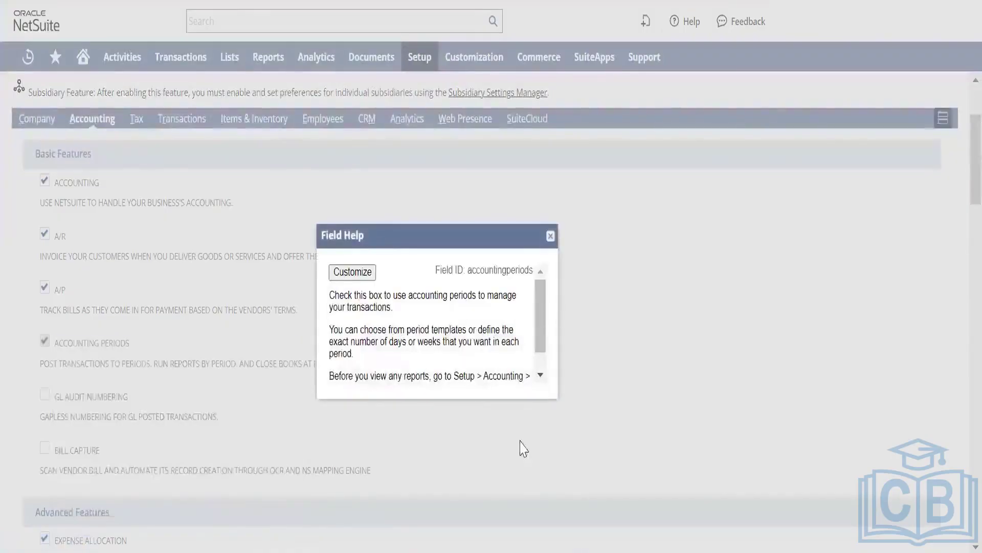
pyautogui.moveTo(555, 396); pyautogui.dragTo(660, 521)
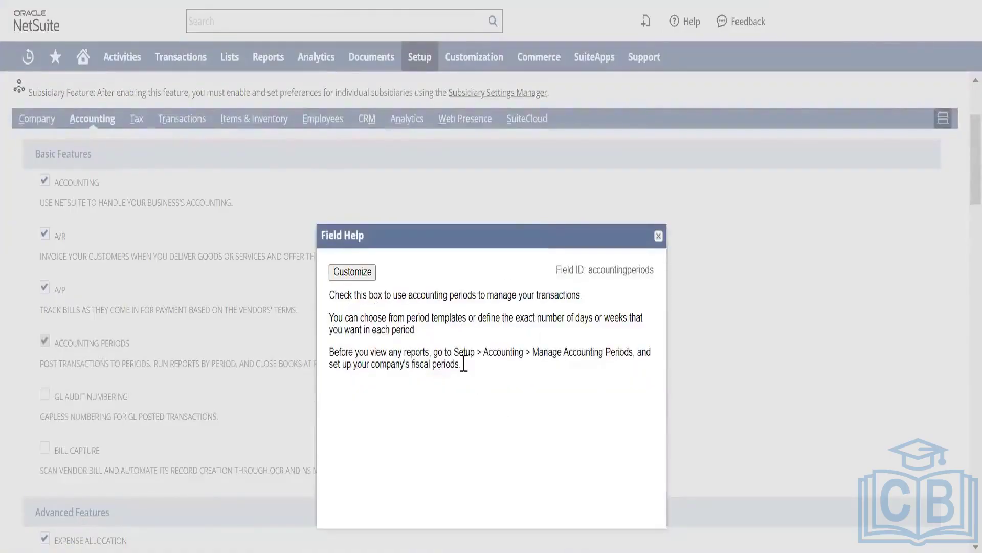
pyautogui.moveTo(418, 331); pyautogui.dragTo(329, 279)
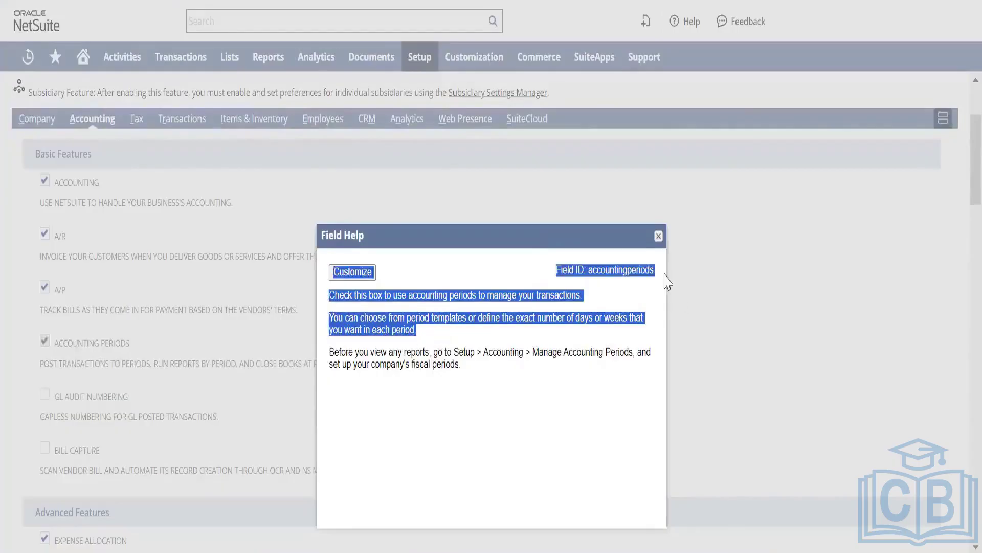
pyautogui.click(659, 236)
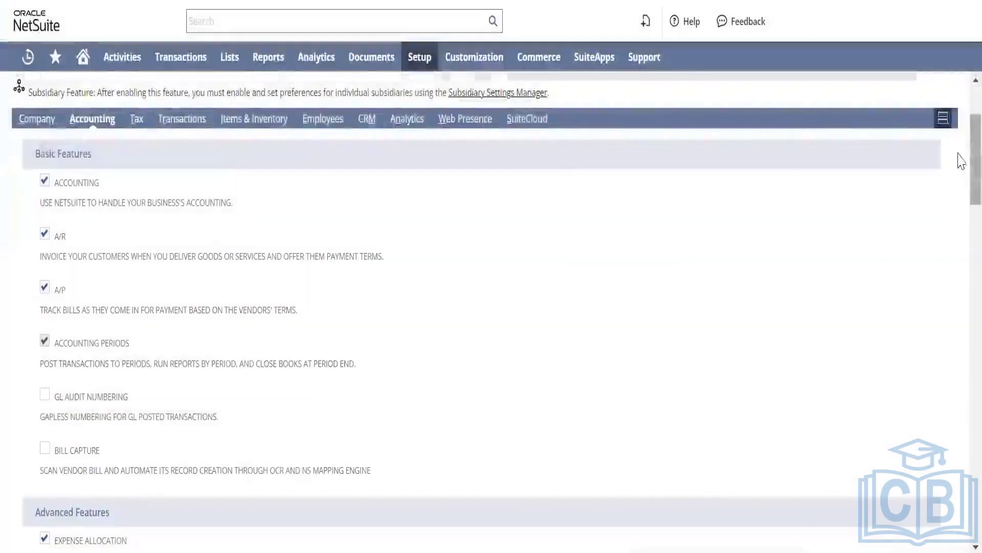
# Review the advanced features further down, highlighting the descriptions of Statistical Accounts and Period End Journal Entries
pyautogui.scroll(-3, 957, 176)
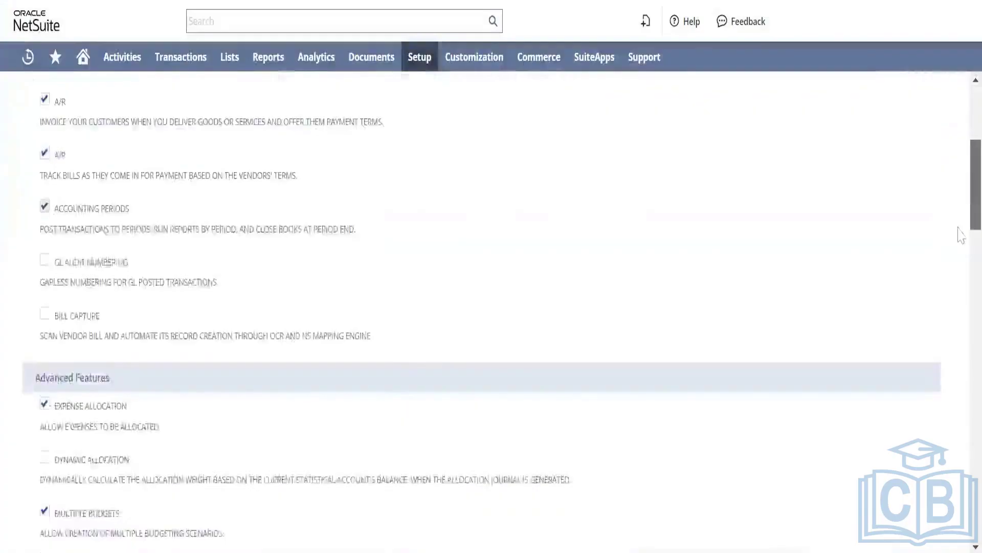
pyautogui.scroll(-10, 960, 256)
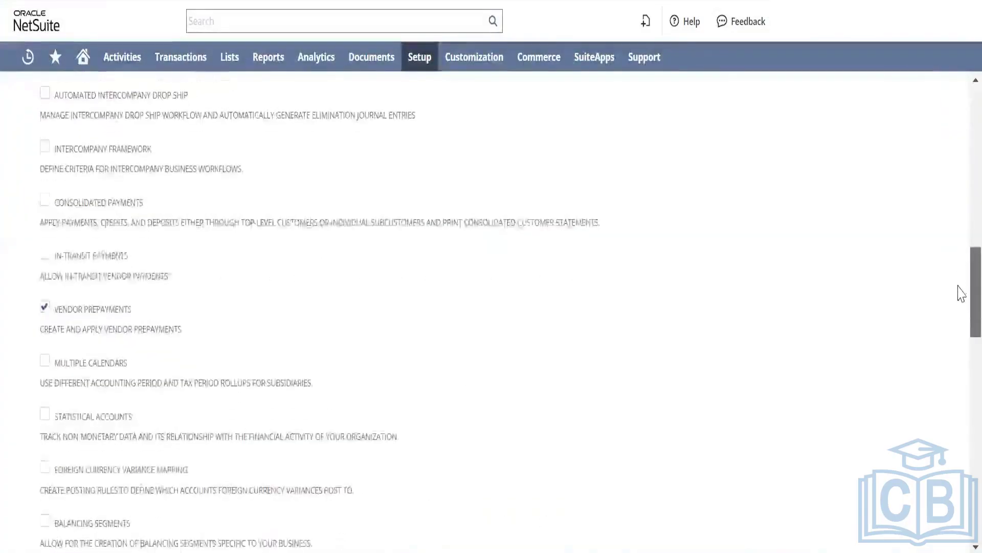
pyautogui.scroll(-4, 961, 307)
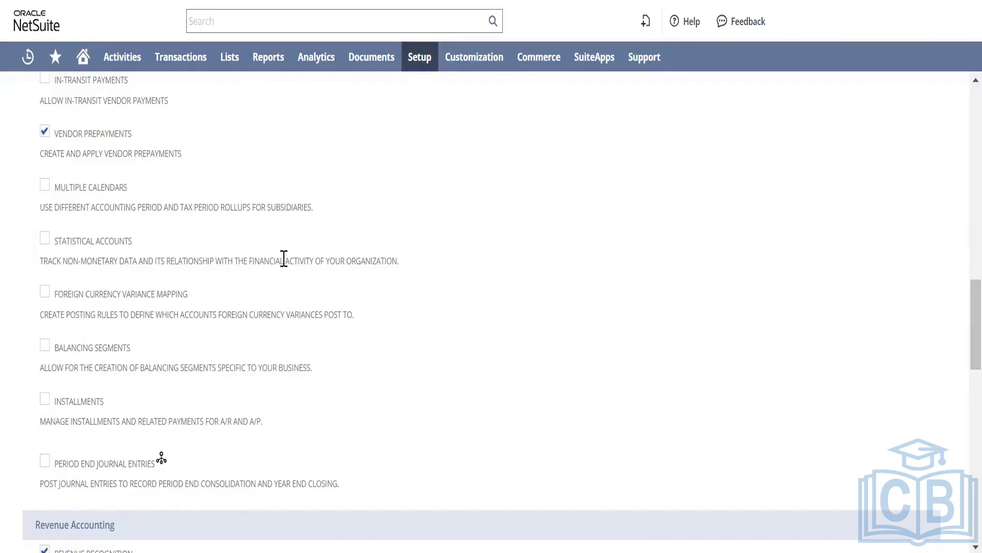
pyautogui.tripleClick(118, 260)
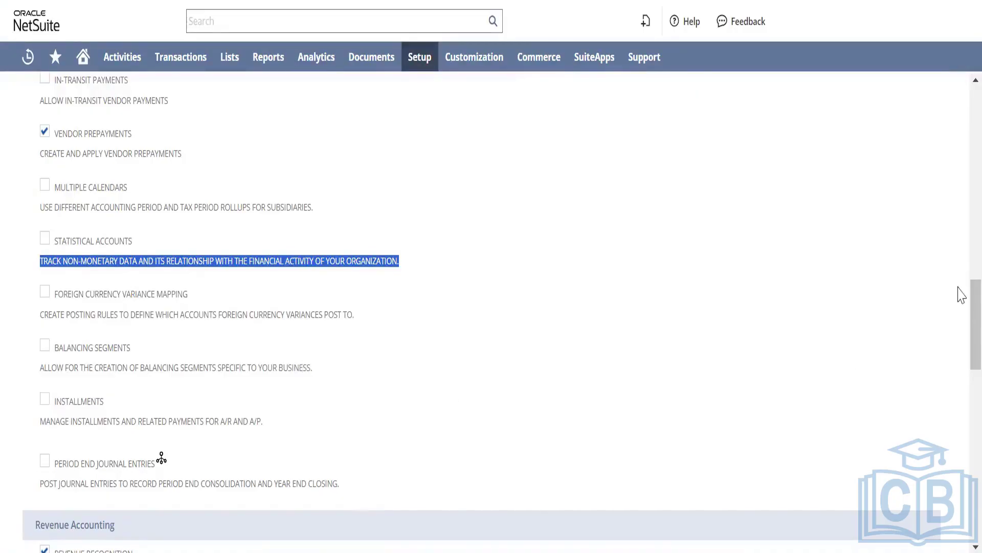
pyautogui.scroll(-5, 962, 296)
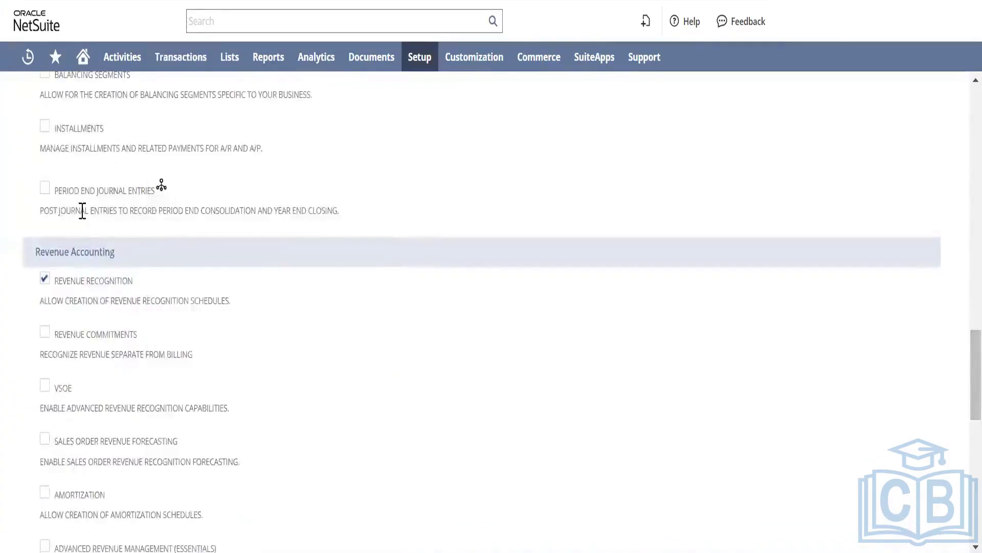
pyautogui.tripleClick(81, 209)
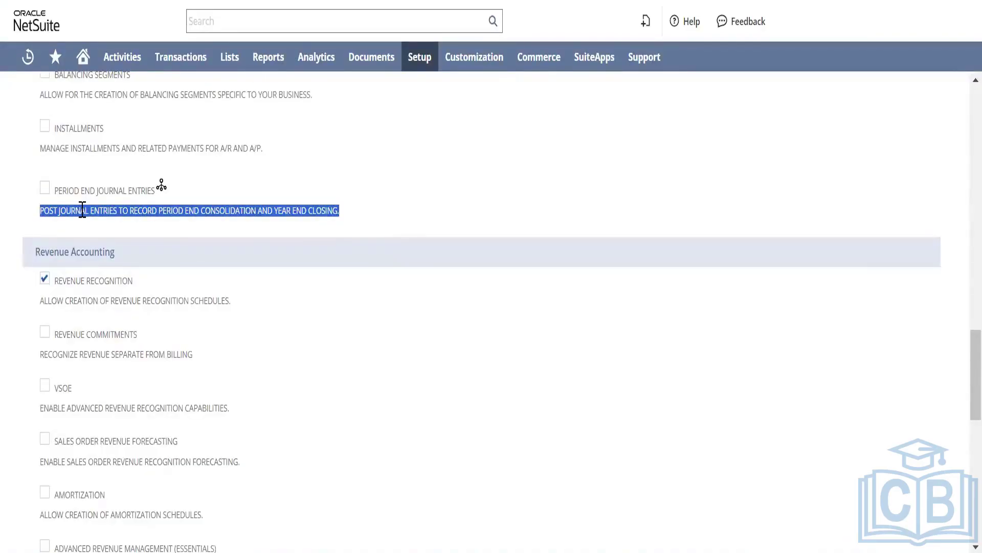
# Open Manage Accounting Periods in a separate browser tab, collapse FY 2023 and expand FY 2024
pyautogui.moveTo(427, 59)
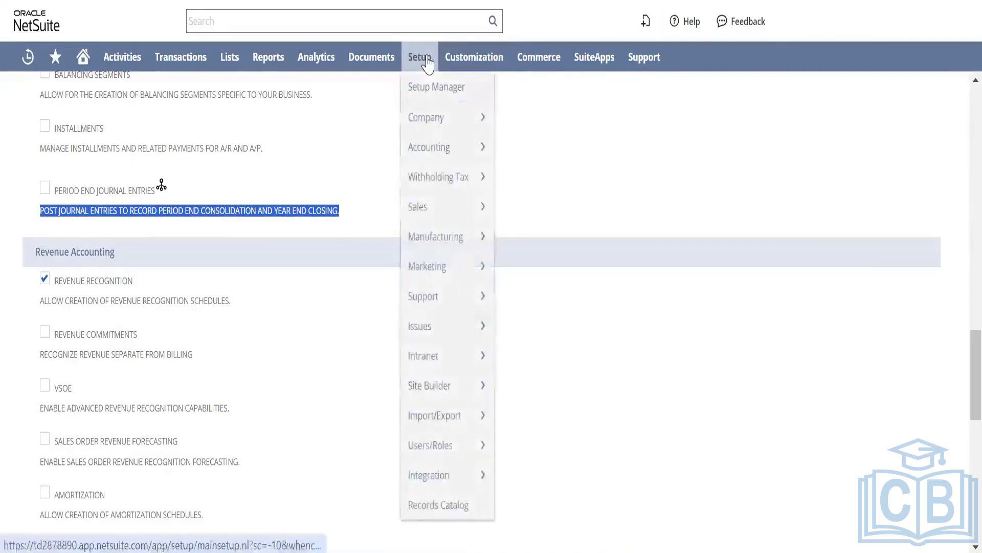
pyautogui.moveTo(445, 148)
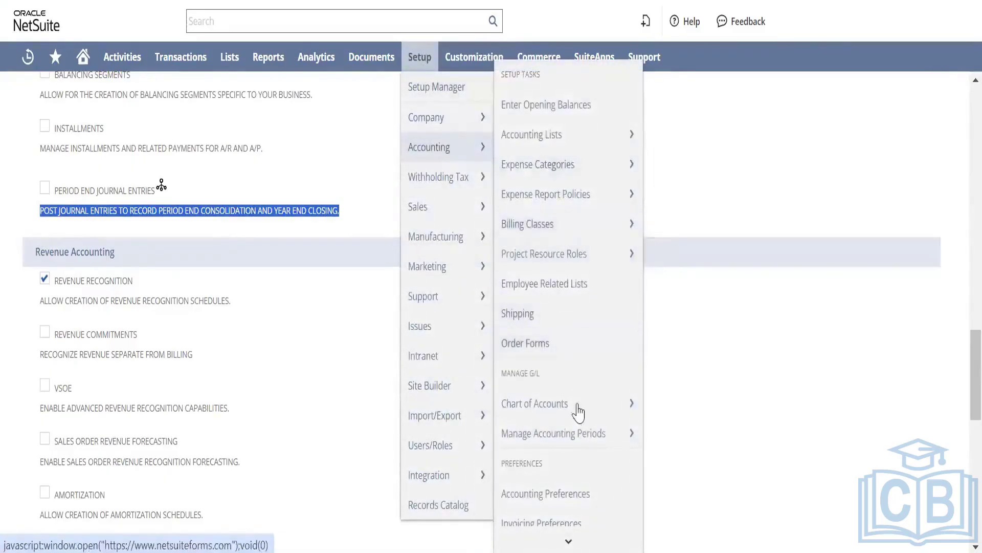
pyautogui.rightClick(579, 433)
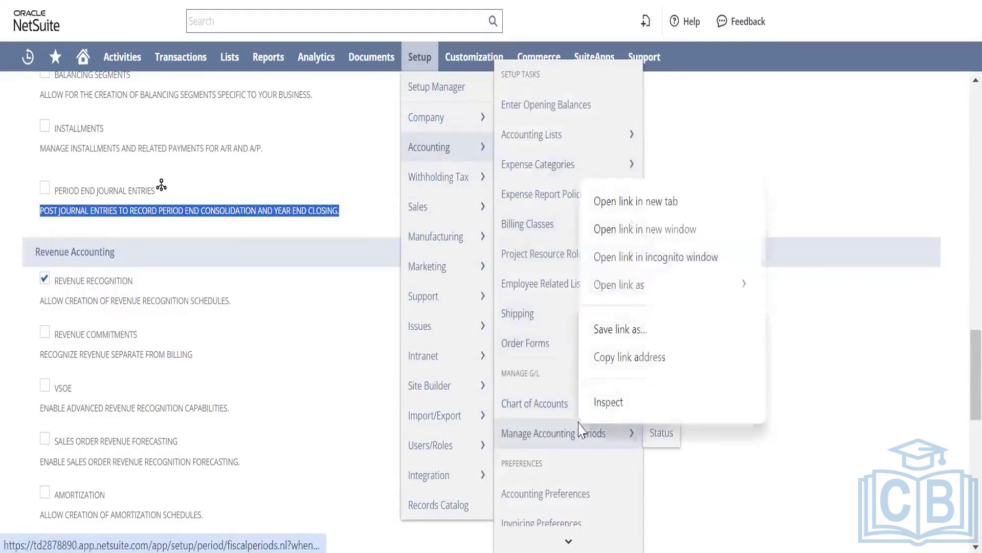
pyautogui.click(660, 201)
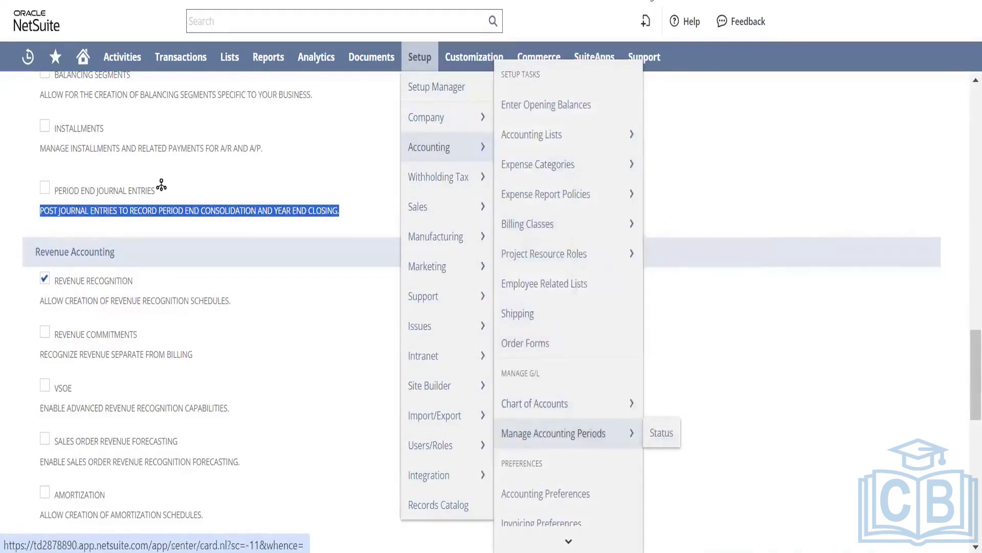
pyautogui.hotkey('ctrl', 'Tab')
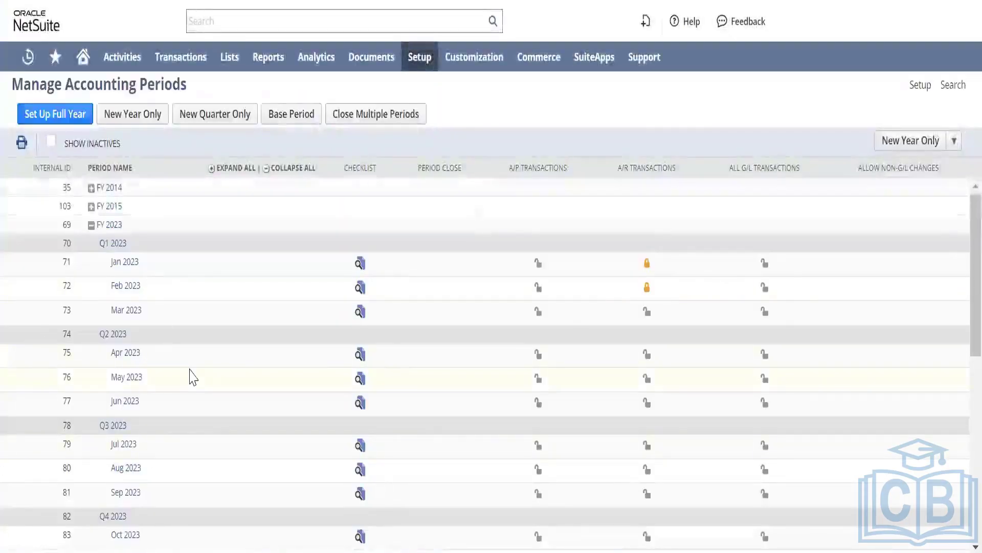
pyautogui.click(91, 226)
pyautogui.click(92, 244)
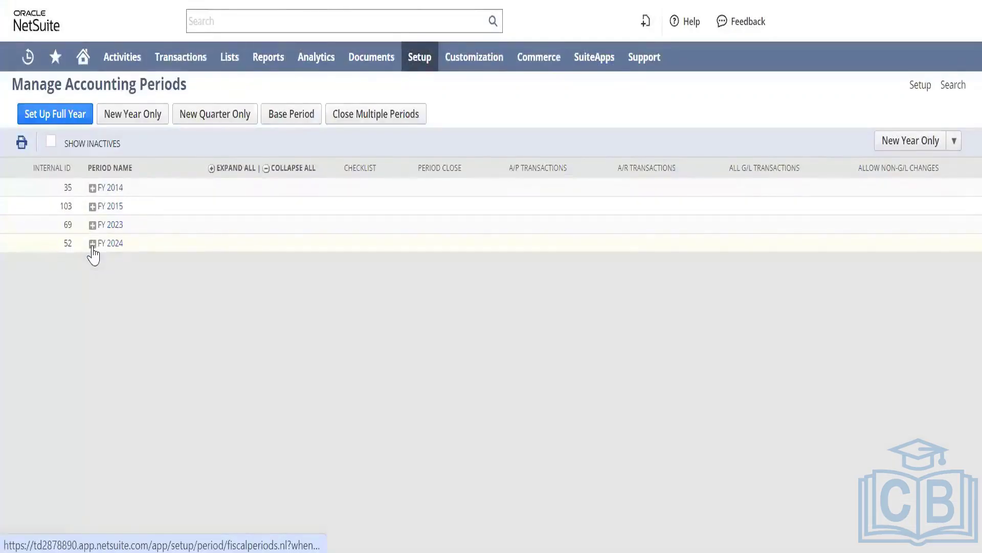
pyautogui.click(92, 245)
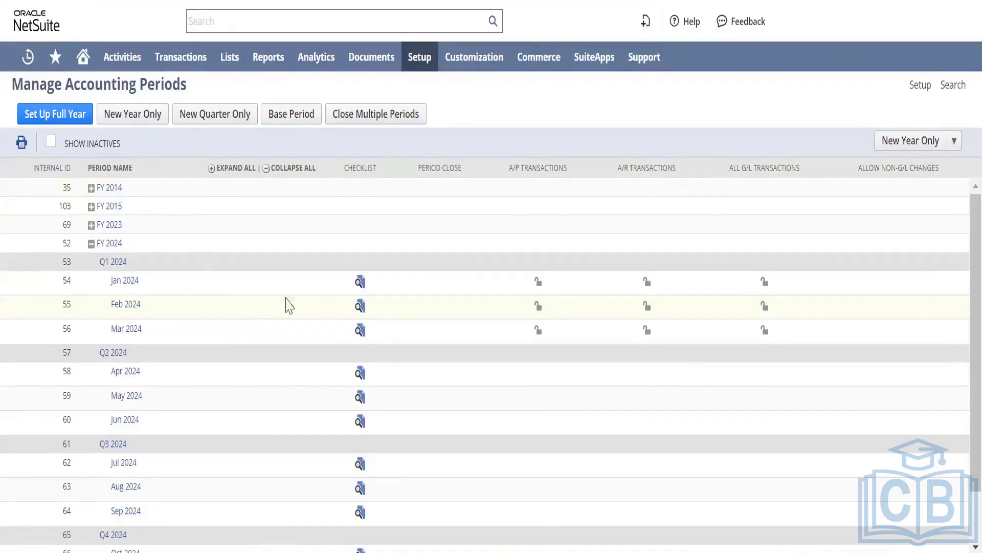
# Inspect the Lock A/R task in the Feb 2024 period close checklist, cancel it and return to the Enable Features page
pyautogui.click(361, 309)
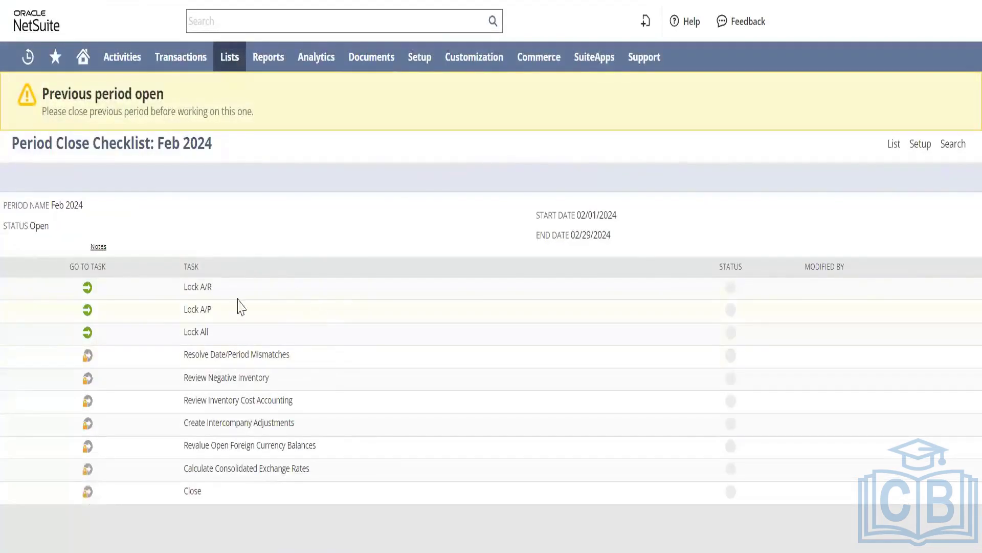
pyautogui.click(87, 289)
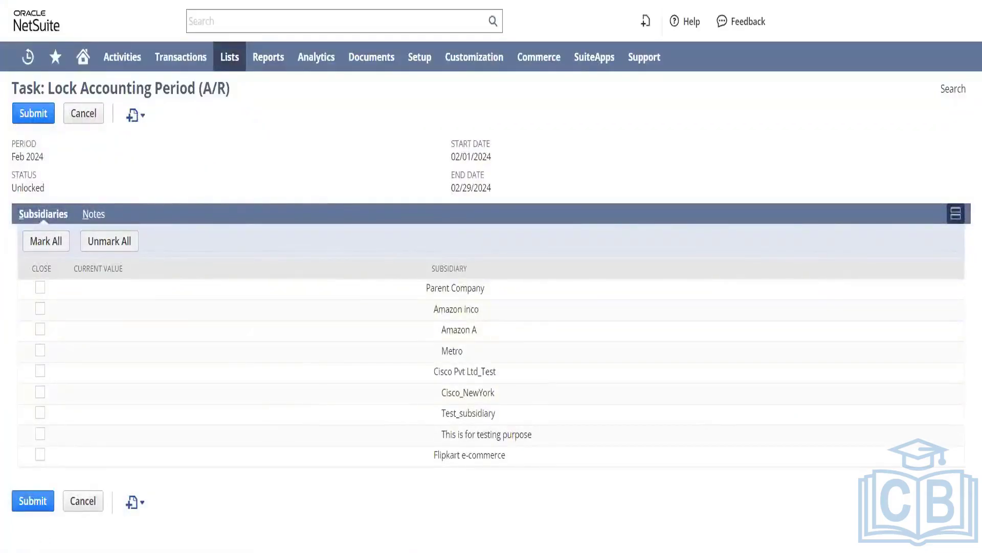
pyautogui.click(74, 510)
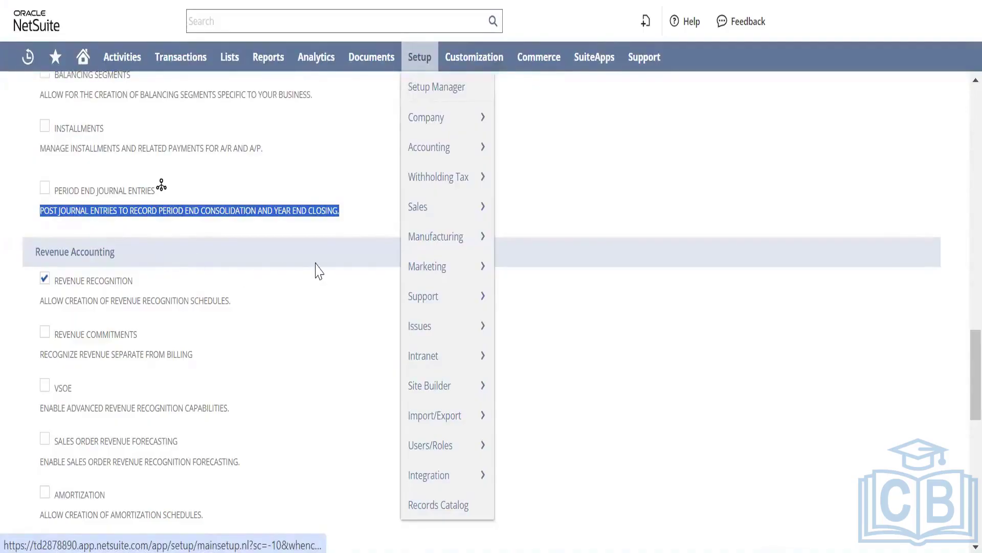
pyautogui.click(321, 234)
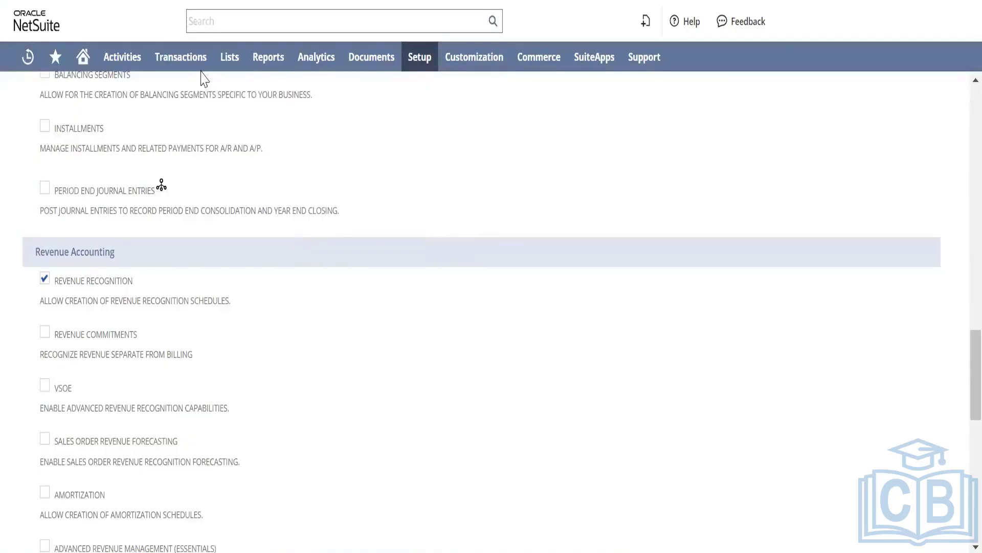
# Open a new journal entry in a separate browser tab and set its subsidiary to Amazon inco
pyautogui.moveTo(191, 64)
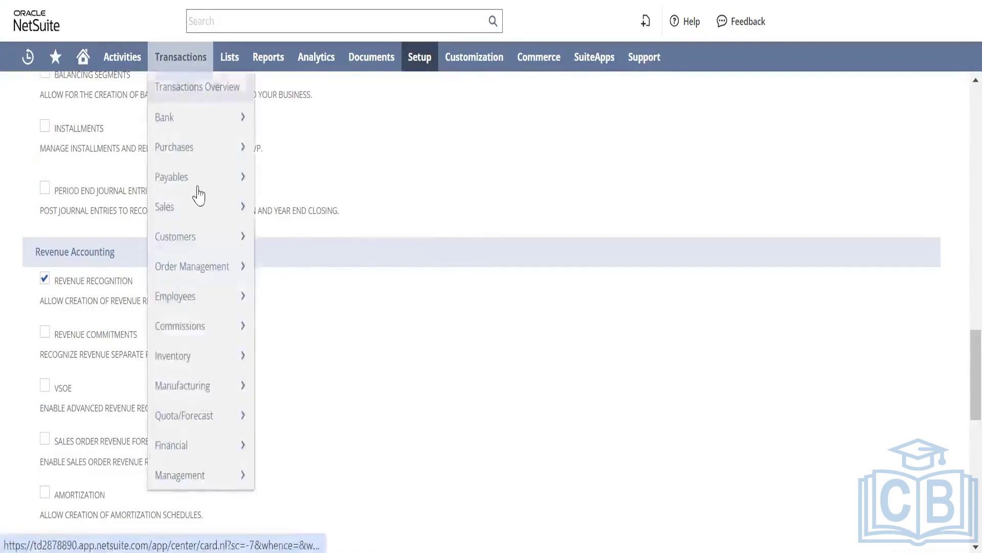
pyautogui.moveTo(205, 444)
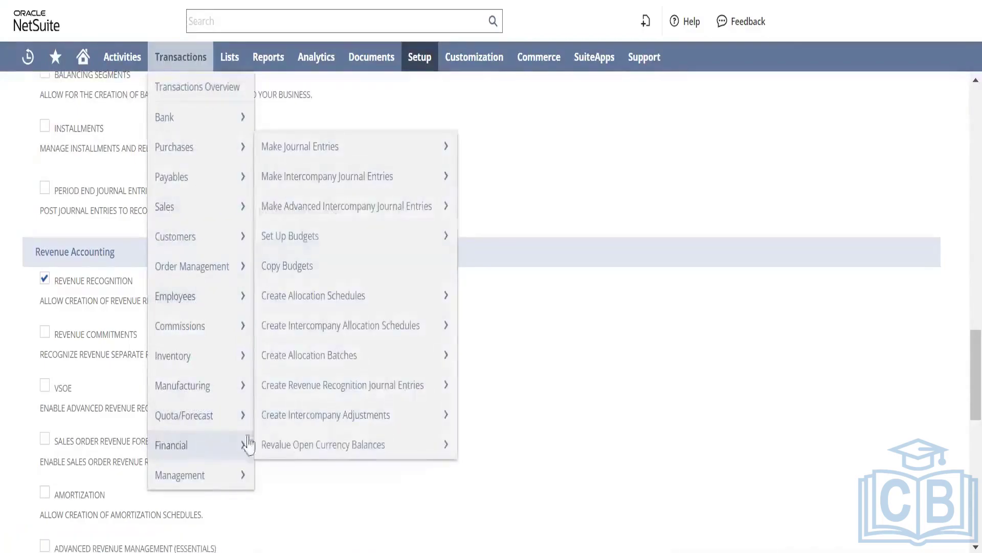
pyautogui.rightClick(357, 148)
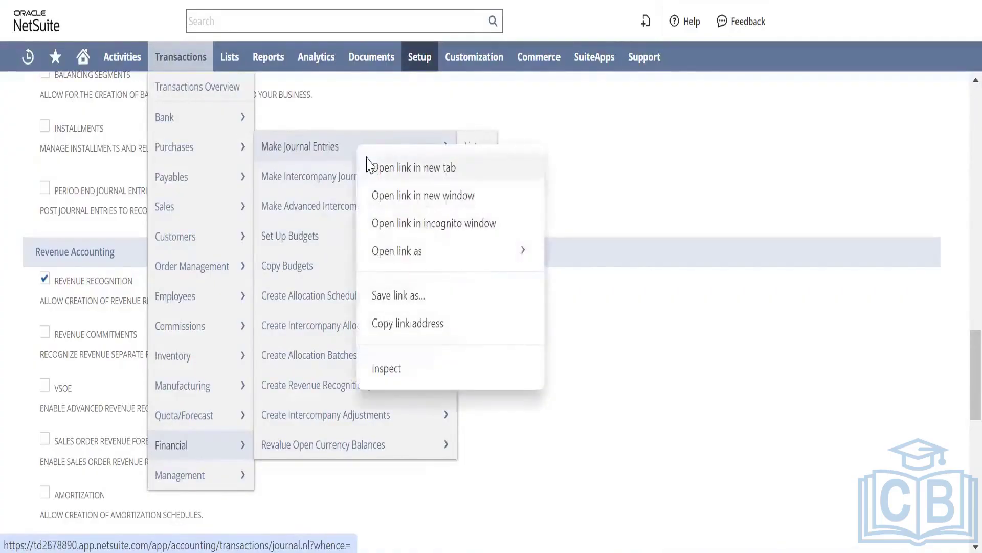
pyautogui.click(373, 165)
pyautogui.moveTo(419, 57)
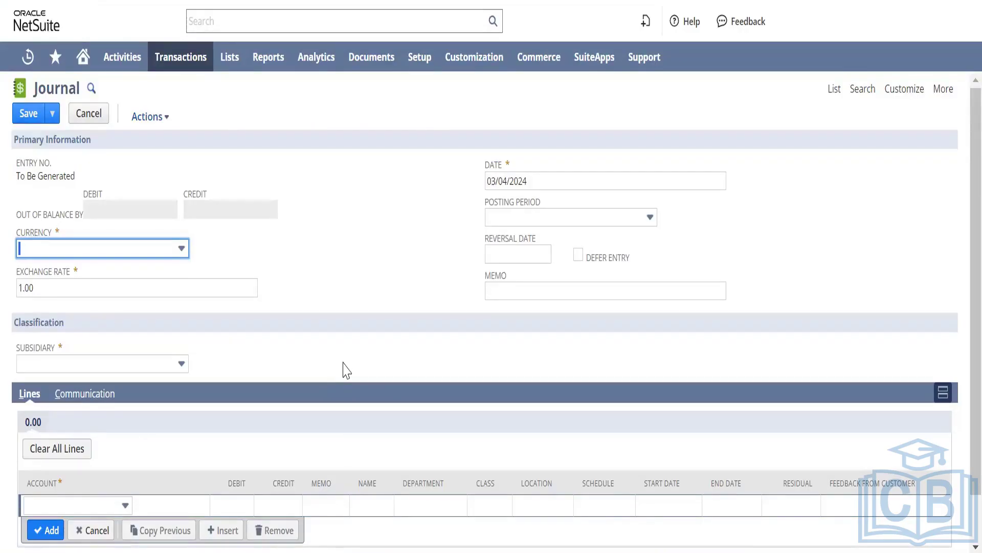
pyautogui.click(182, 364)
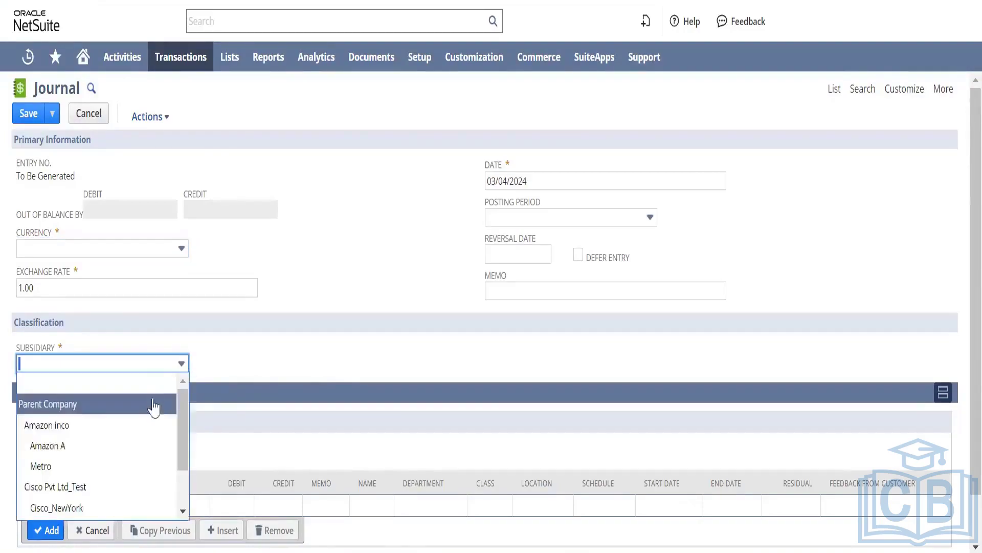
pyautogui.click(146, 429)
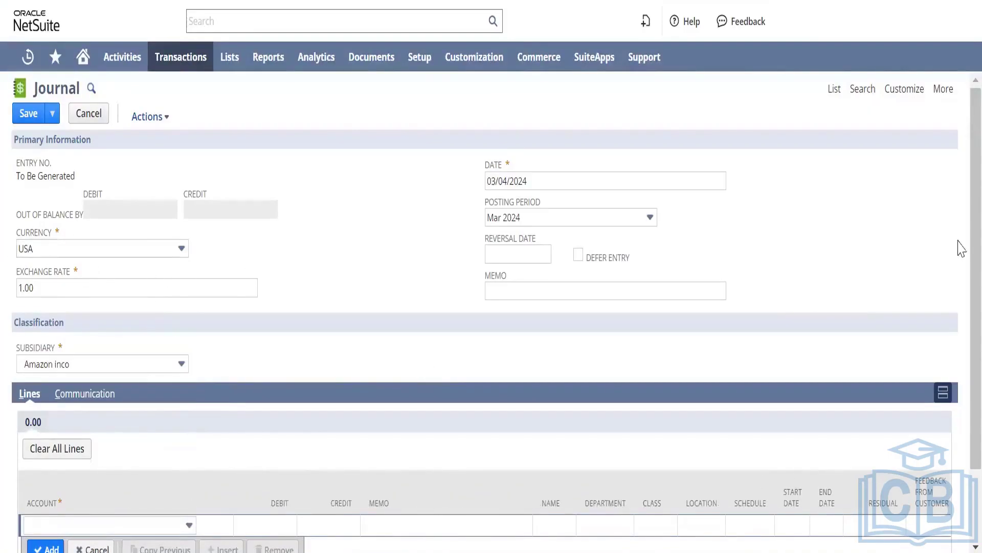
# Find the 1300 Prepaid Expenses account for the first journal line and give the line a debit of 1000
pyautogui.scroll(-2, 959, 252)
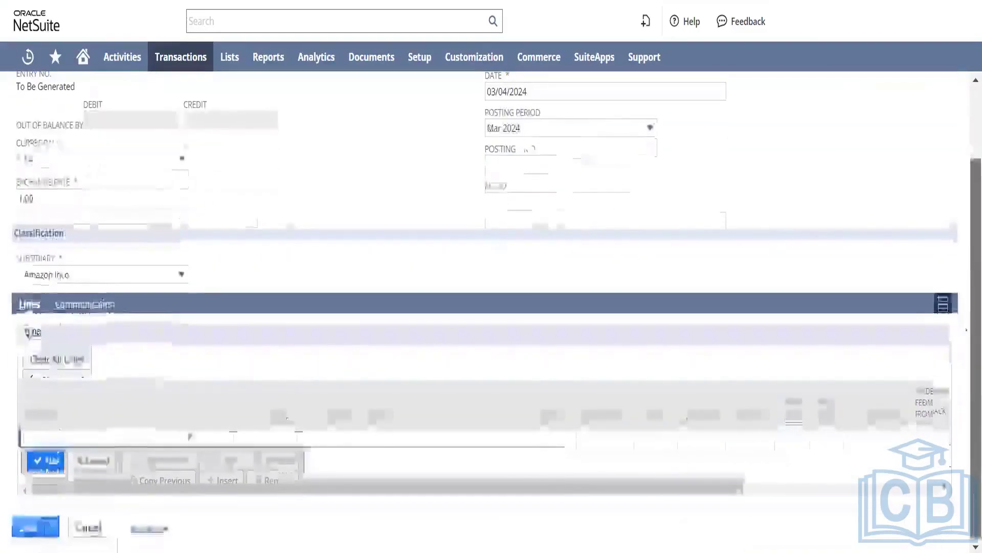
pyautogui.click(94, 439)
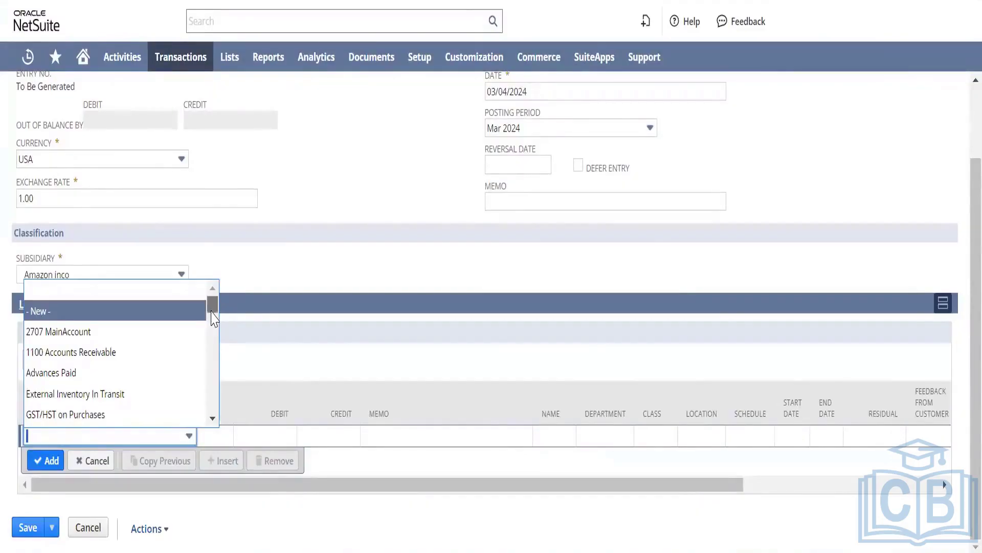
pyautogui.scroll(-1, 212, 319)
pyautogui.scroll(-1, 212, 319)
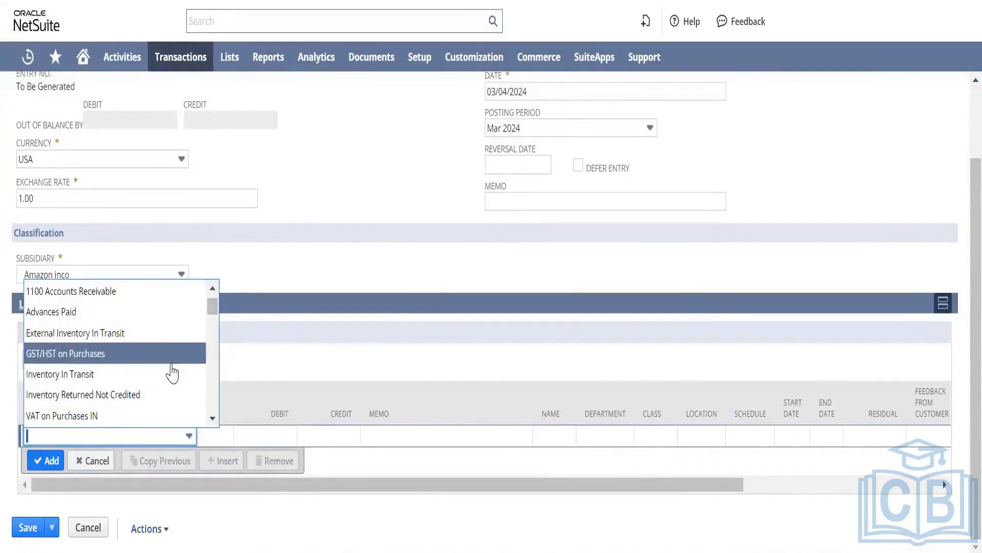
pyautogui.hotkey('ctrl', 'f')
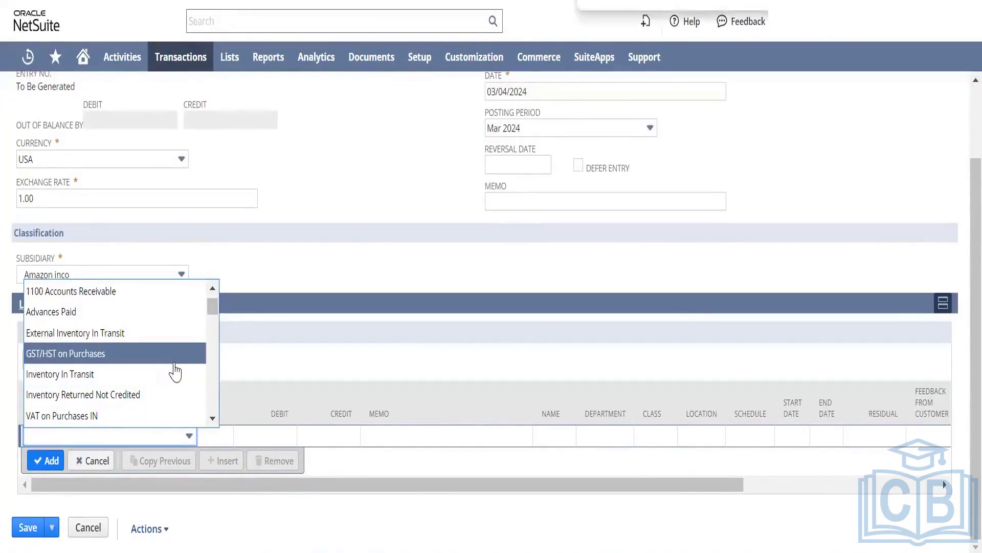
pyautogui.write('Expens')
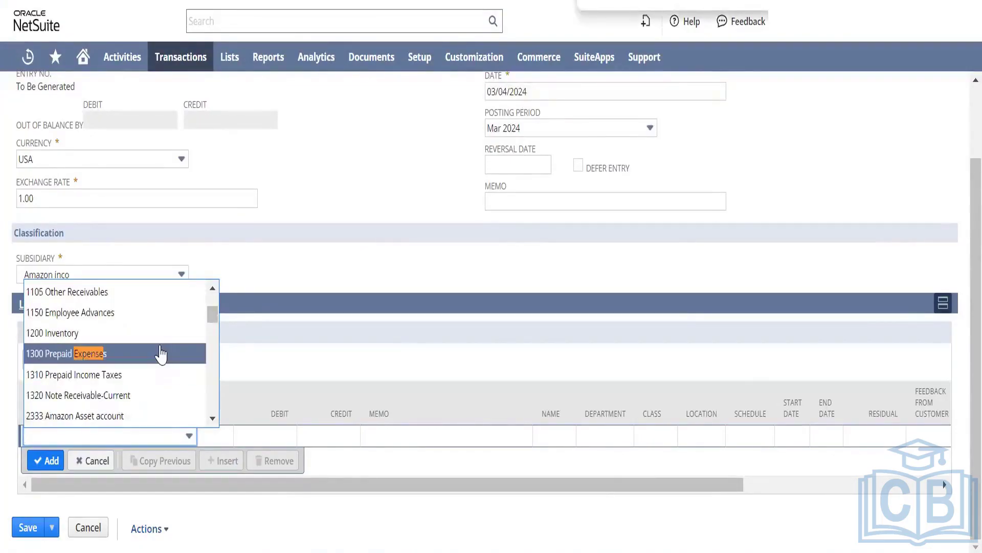
pyautogui.write('e')
pyautogui.click(160, 353)
pyautogui.press('Tab')
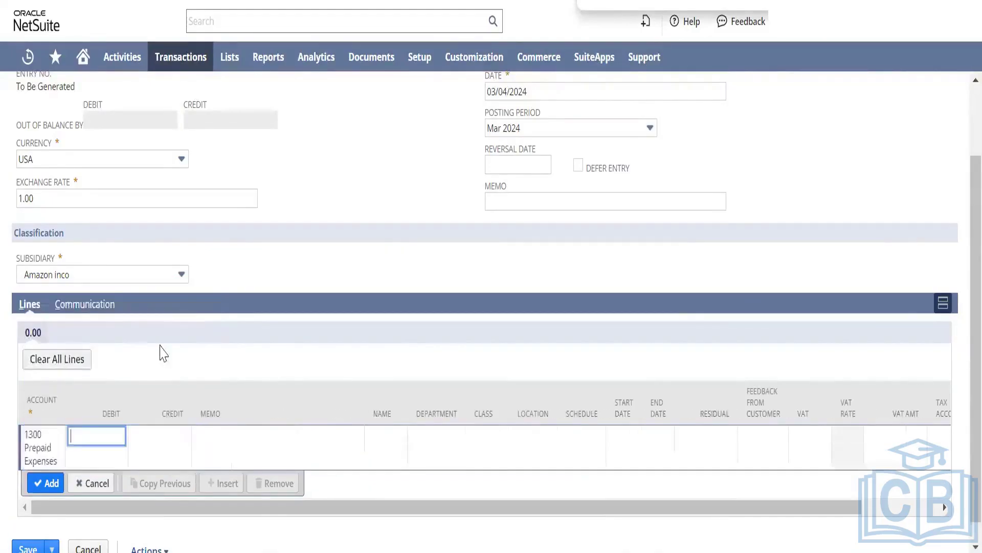
pyautogui.write('1000')
pyautogui.press('Tab')
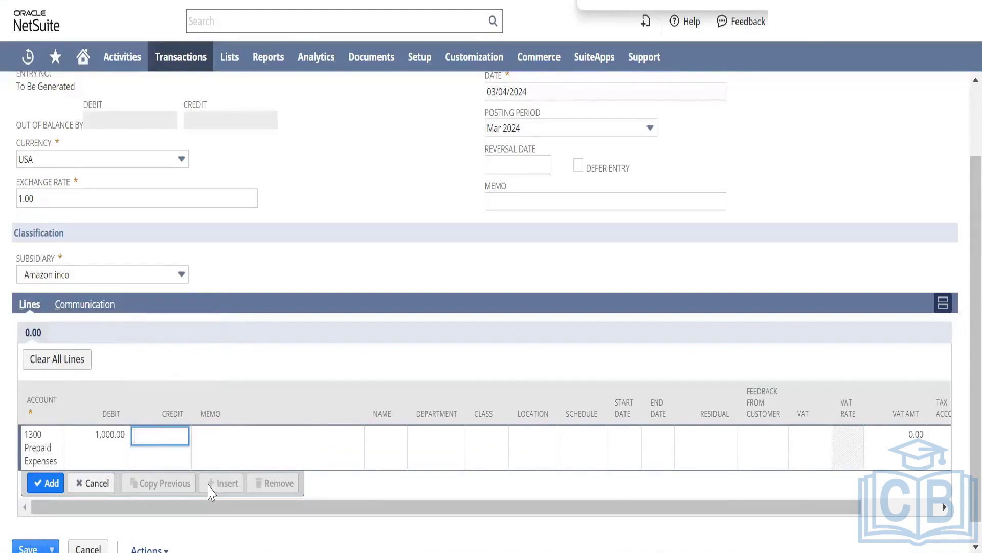
# Set the Prepaid Expenses line's department to Electronics, check the class choices, and add the line with class left blank
pyautogui.click(449, 440)
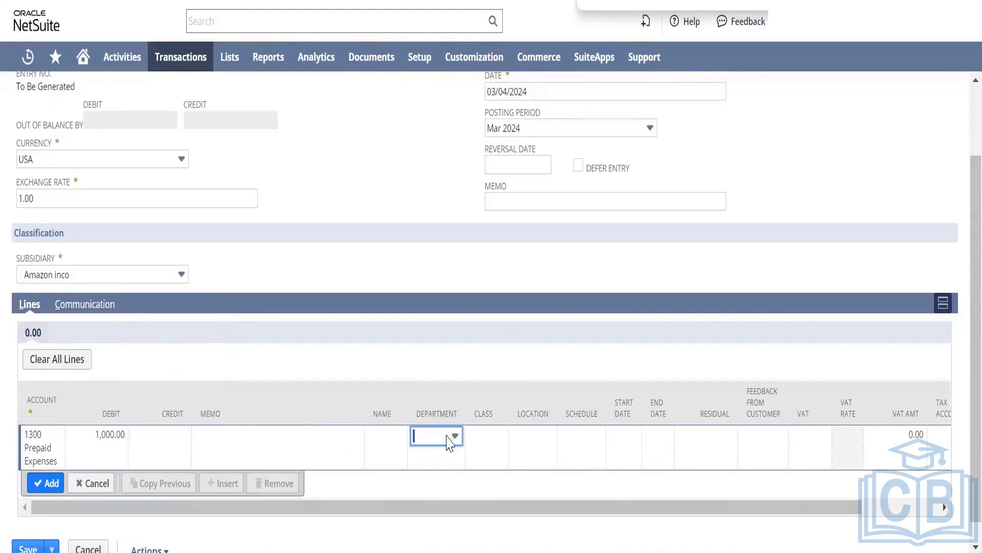
pyautogui.click(449, 439)
pyautogui.click(445, 494)
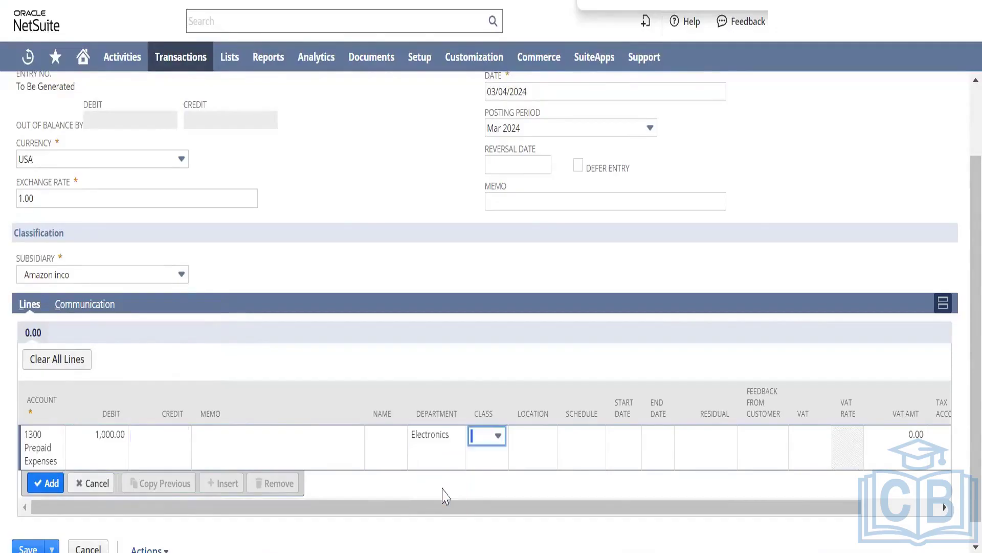
pyautogui.click(497, 436)
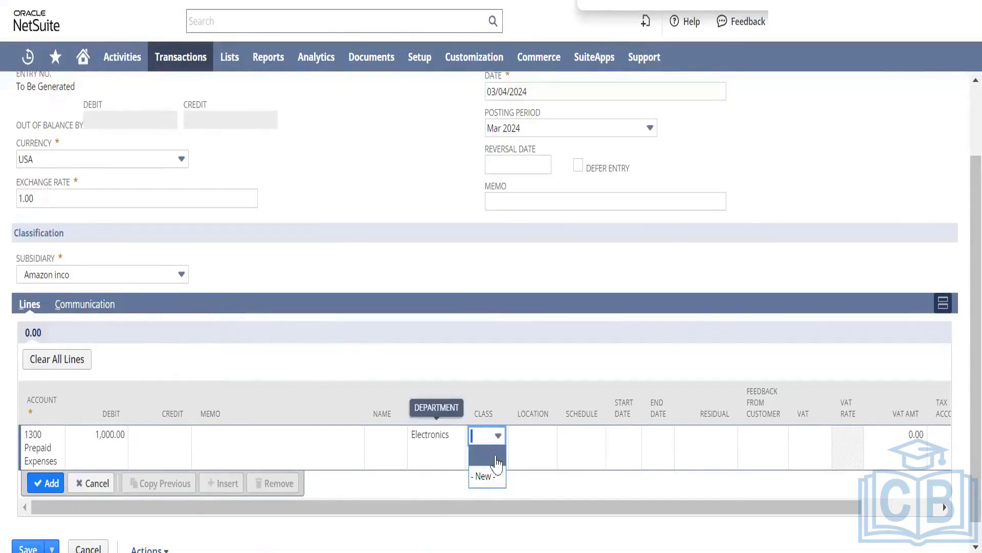
pyautogui.click(538, 308)
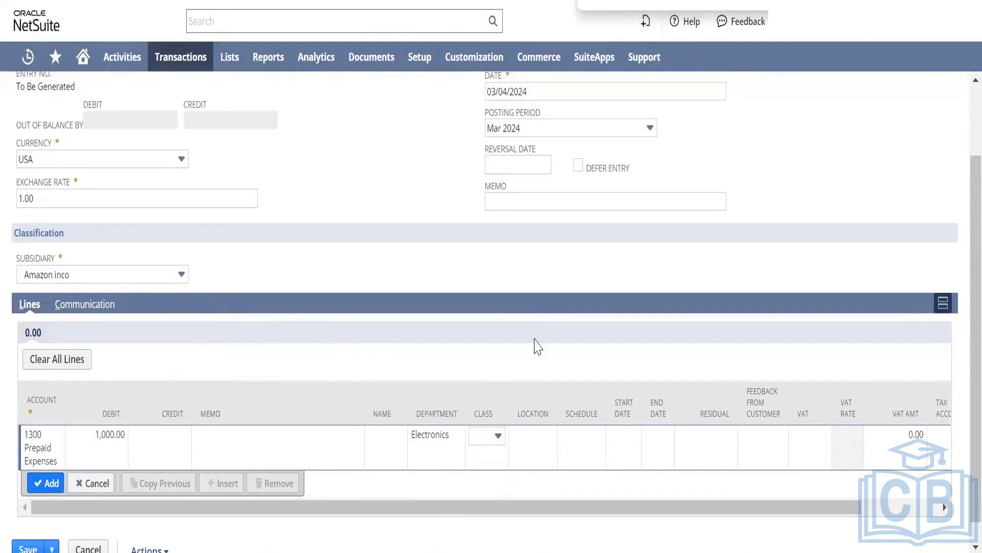
pyautogui.click(497, 439)
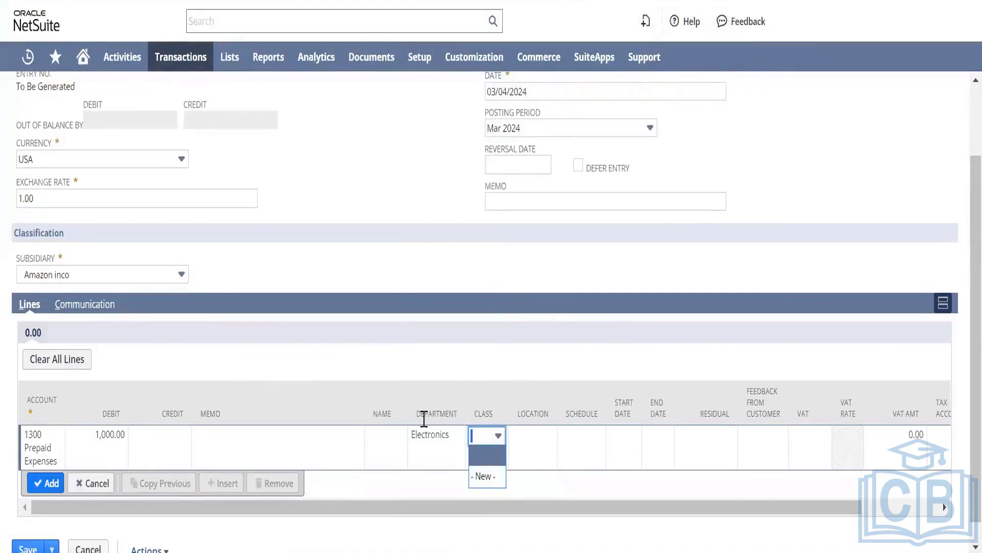
pyautogui.click(259, 352)
pyautogui.click(51, 484)
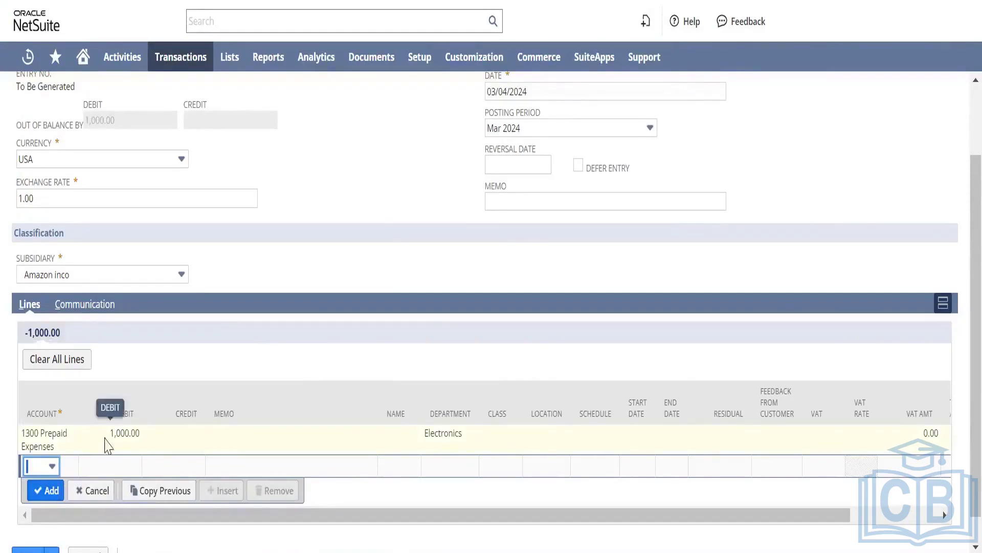
# Start a second journal line with the 1100 Accounts Receivable account and a credit of 1,000.00
pyautogui.click(52, 466)
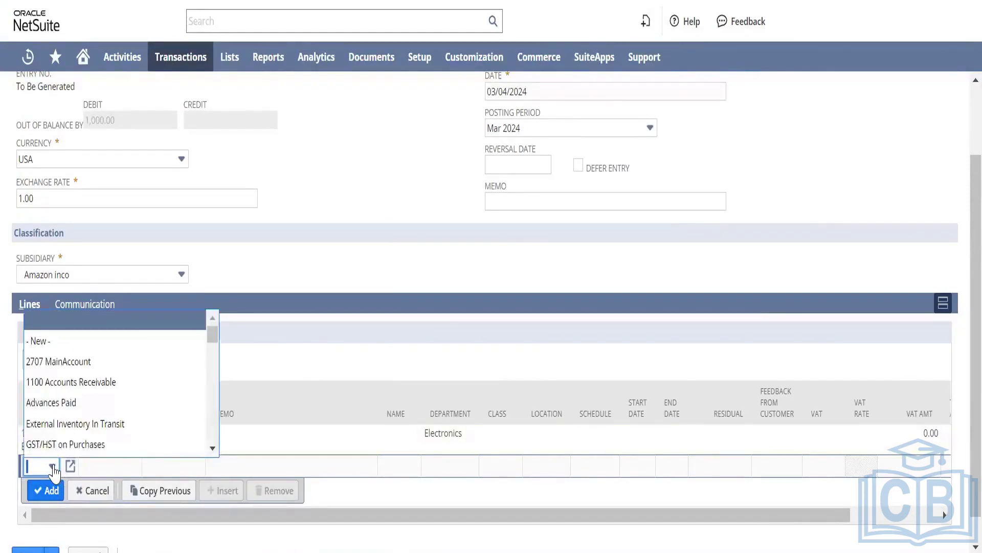
pyautogui.click(99, 389)
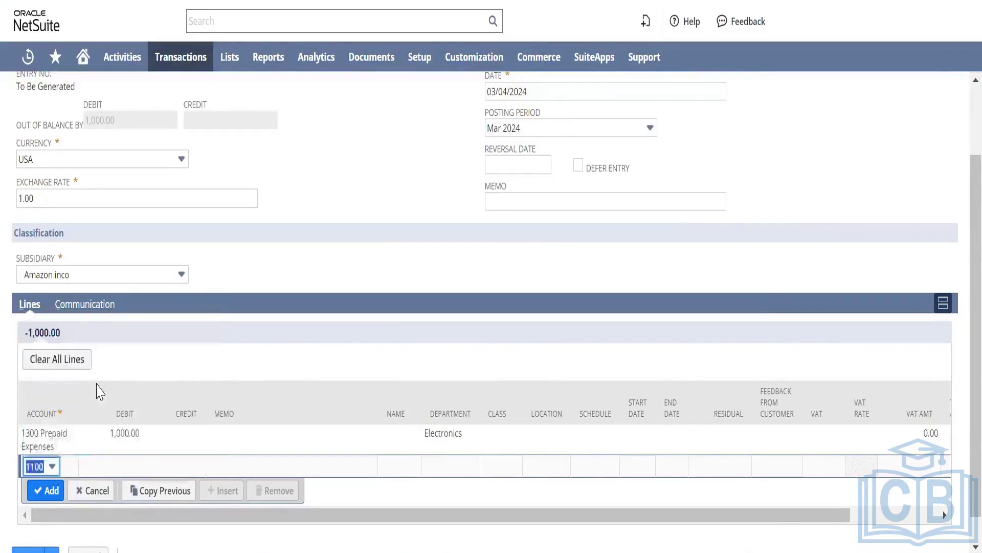
pyautogui.press('Tab')
pyautogui.press('Tab')
pyautogui.press('Tab')
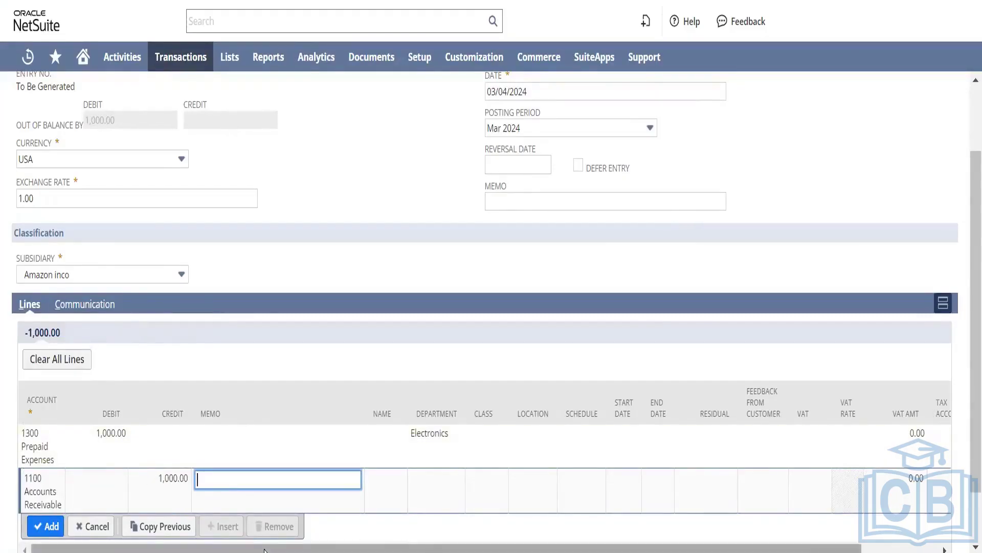
# Change the second line's account to 6040 Bank Service Charges, keep the credit amount, and add the line to the journal
pyautogui.click(53, 486)
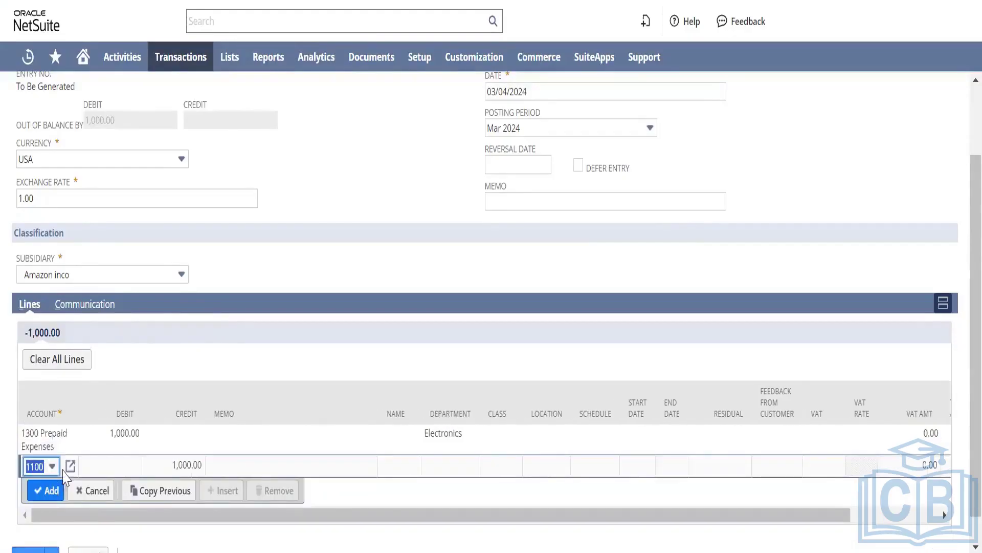
pyautogui.click(53, 467)
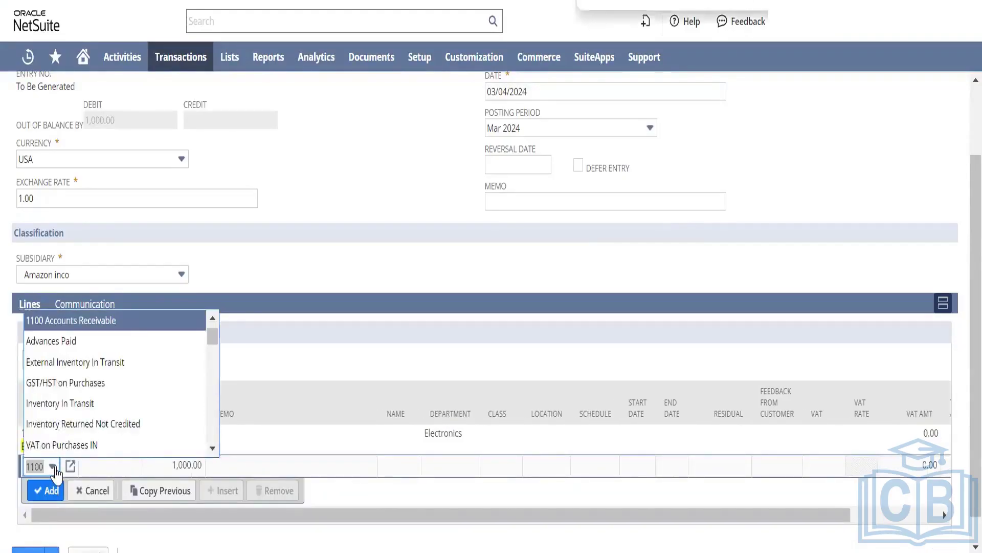
pyautogui.write('bank')
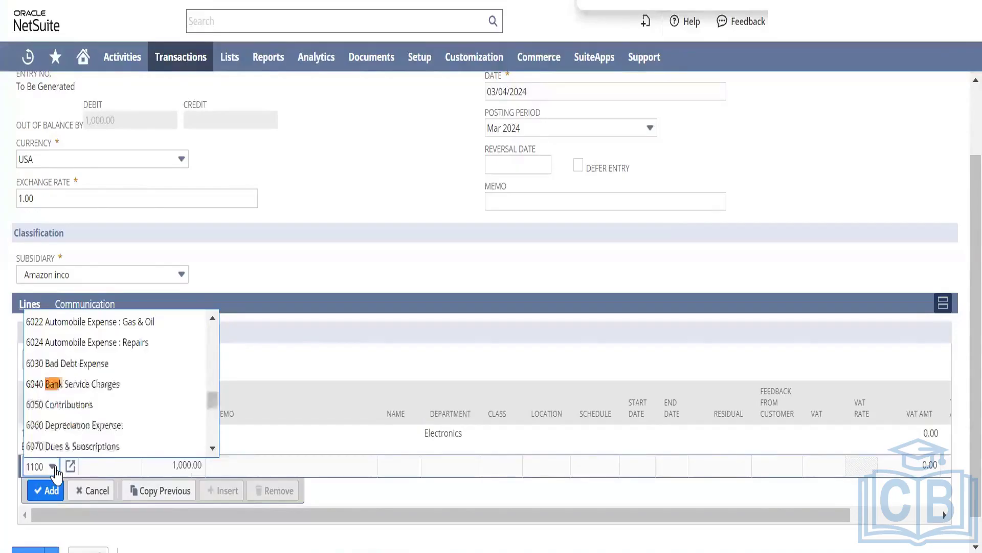
pyautogui.click(78, 384)
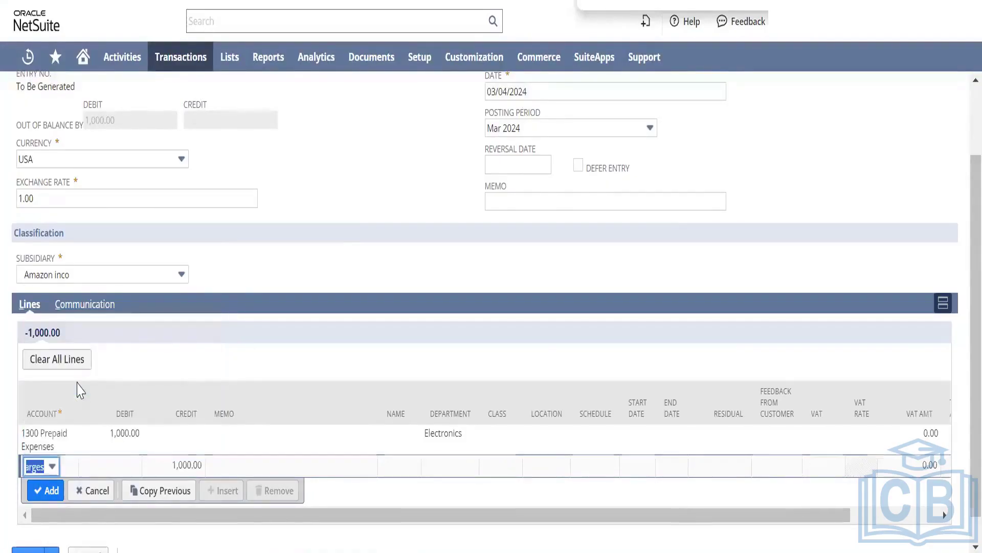
pyautogui.press('Tab')
pyautogui.press('Tab')
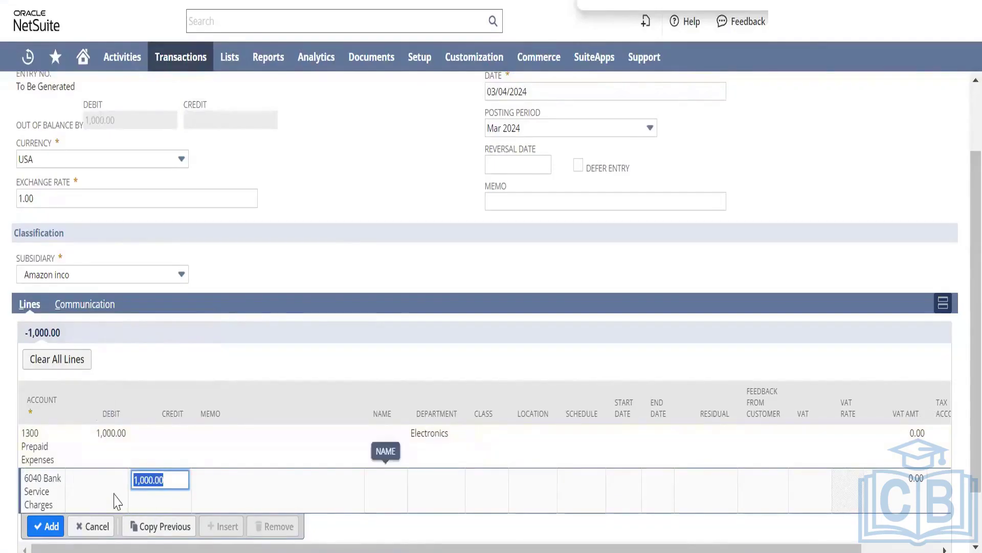
pyautogui.click(56, 524)
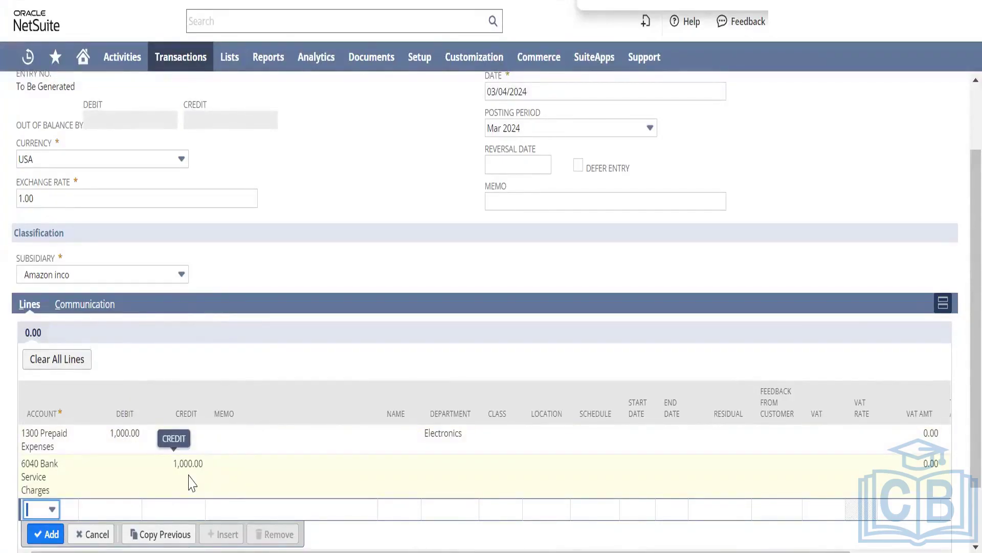
# Open the debit amount of the Prepaid Expenses line for review and close the line again
pyautogui.click(136, 433)
pyautogui.click(111, 435)
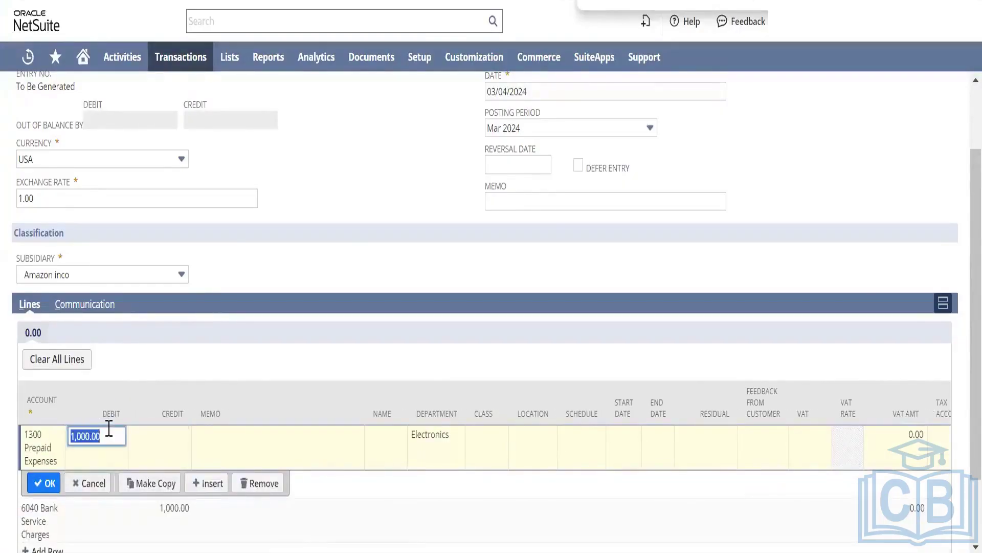
pyautogui.click(179, 357)
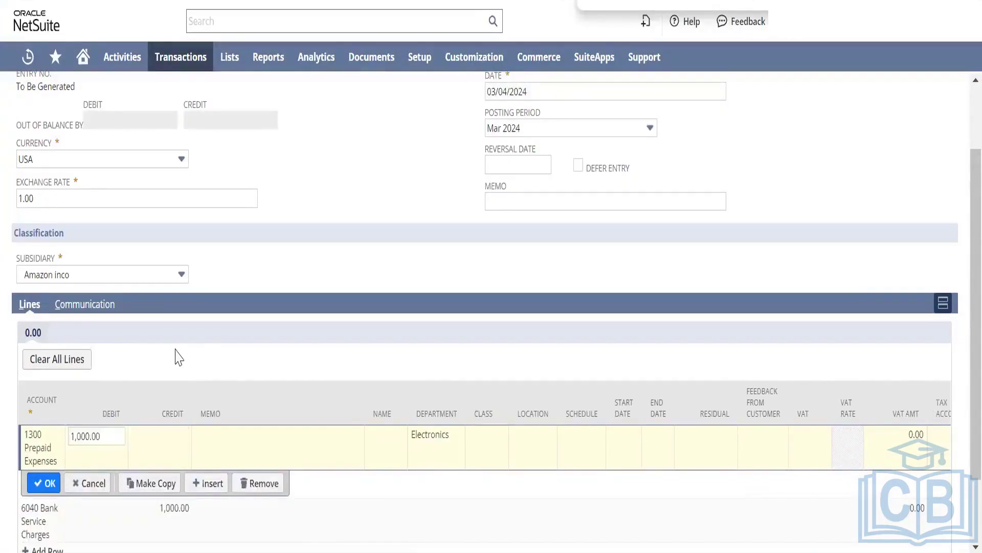
pyautogui.click(48, 484)
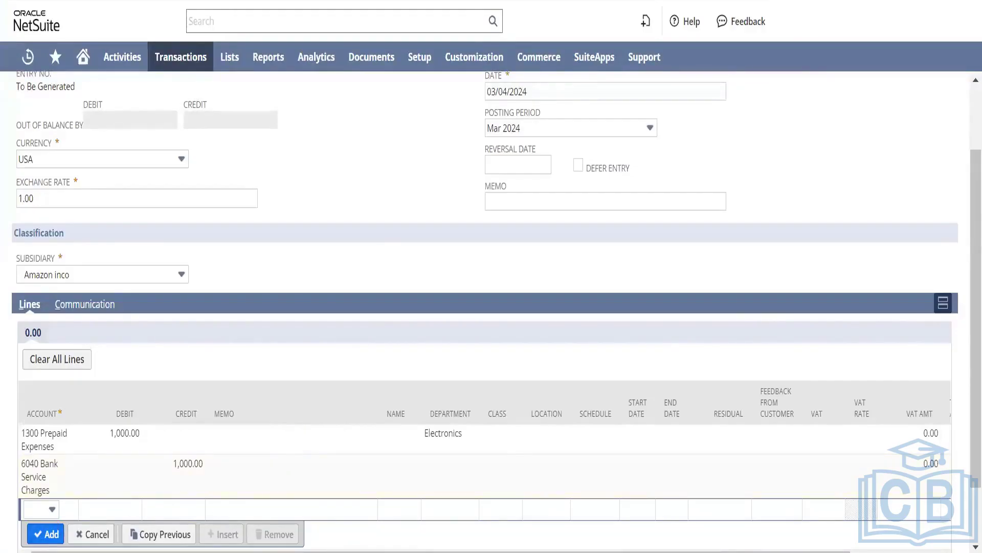
# Switch to a blank Notepad document and write "10,000 - Amount has been debited from you bank account - Withdraw"
pyautogui.press('super')
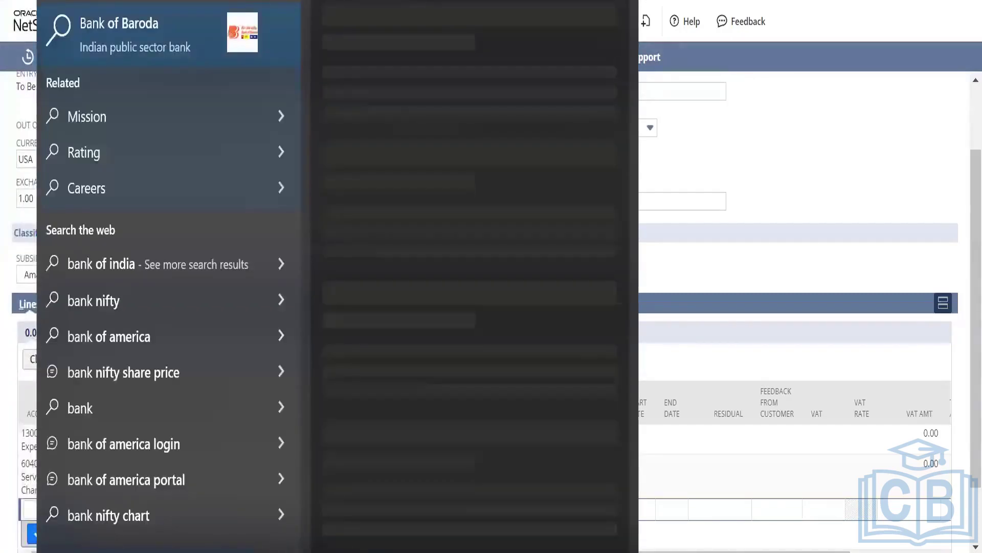
pyautogui.press('Escape')
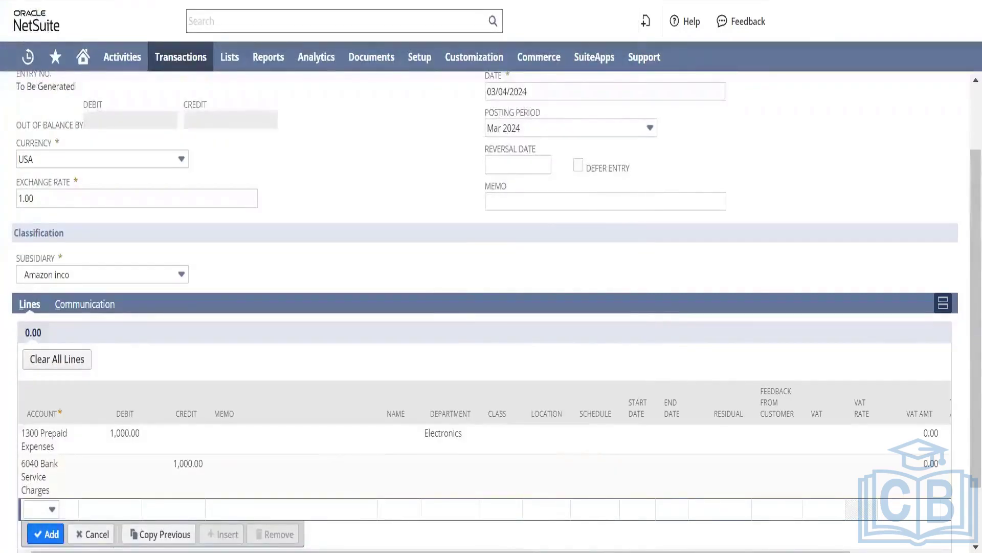
pyautogui.press('super')
pyautogui.press('Escape')
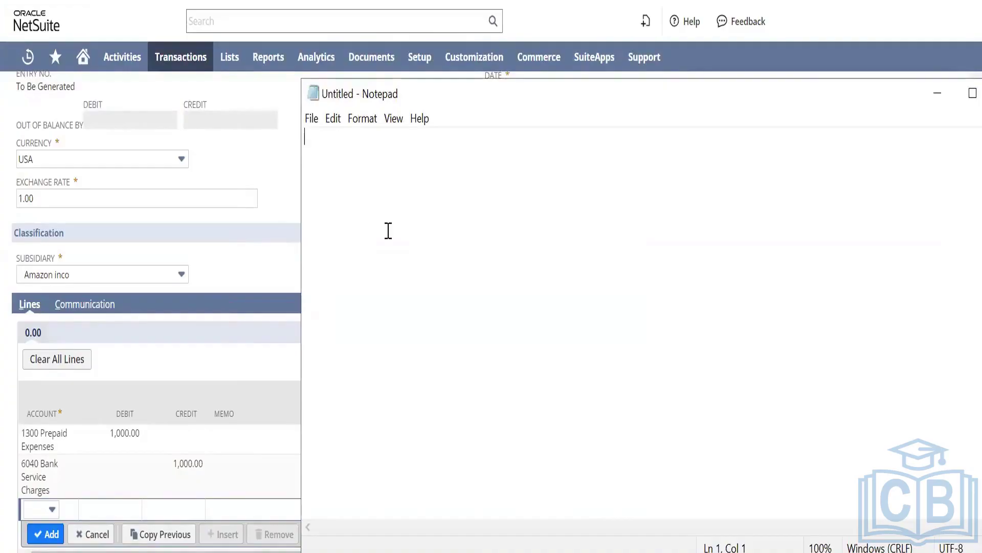
pyautogui.write('10,')
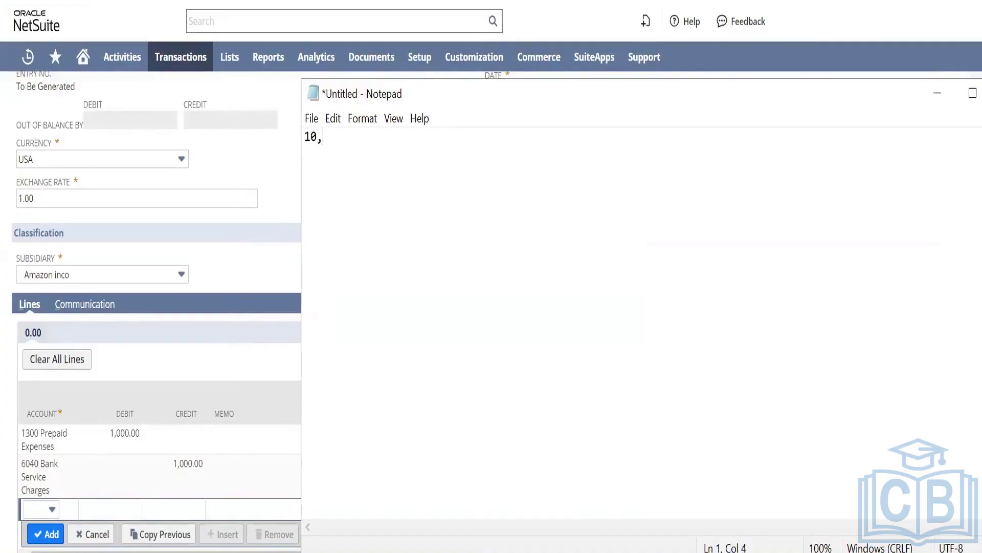
pyautogui.write('000 - Amount has b')
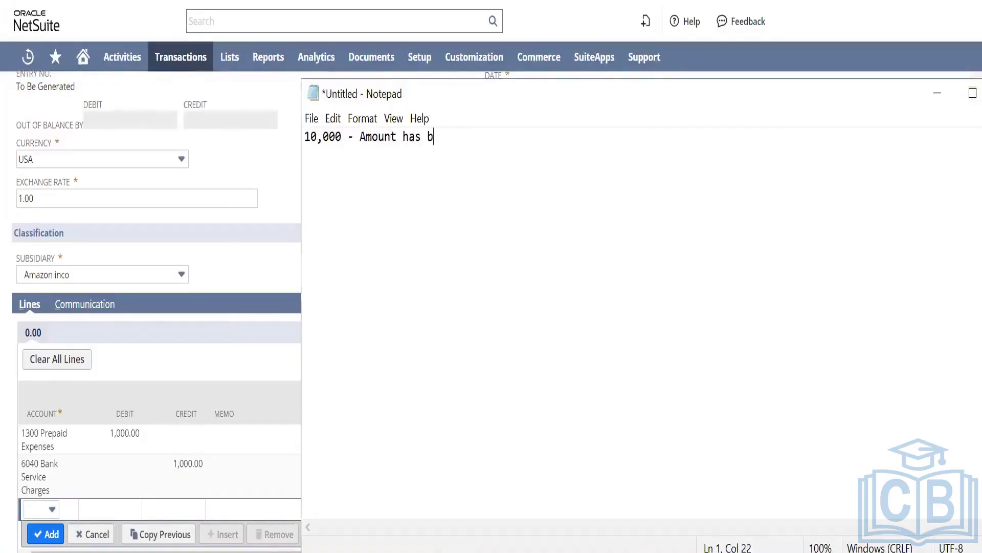
pyautogui.write('een debite')
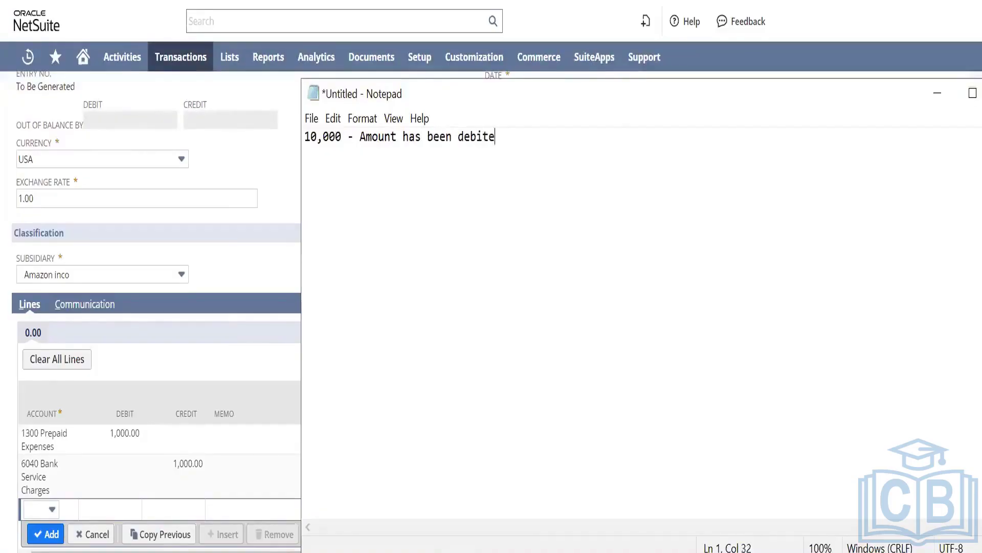
pyautogui.write('d from you bank')
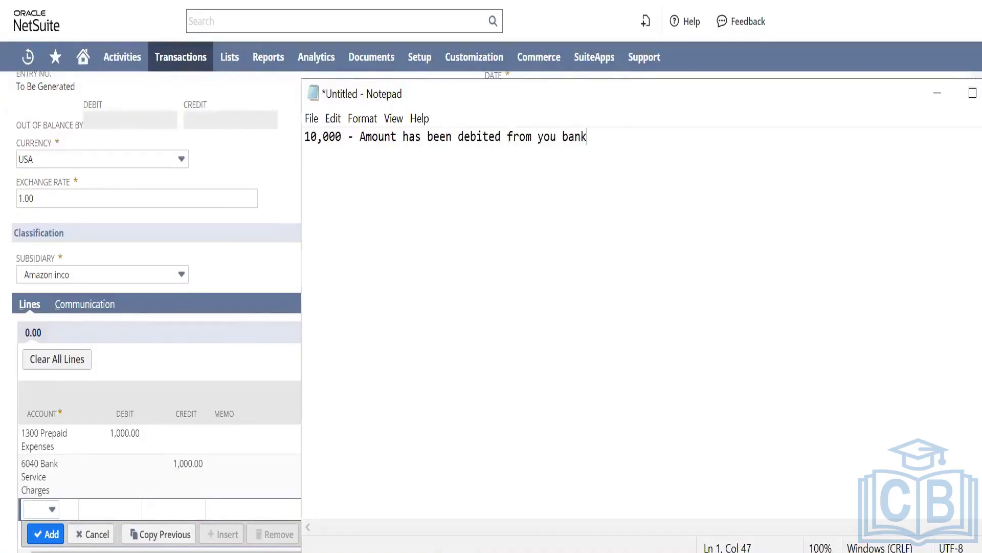
pyautogui.write(' account')
pyautogui.press('Return')
pyautogui.press('BackSpace')
pyautogui.write('- With')
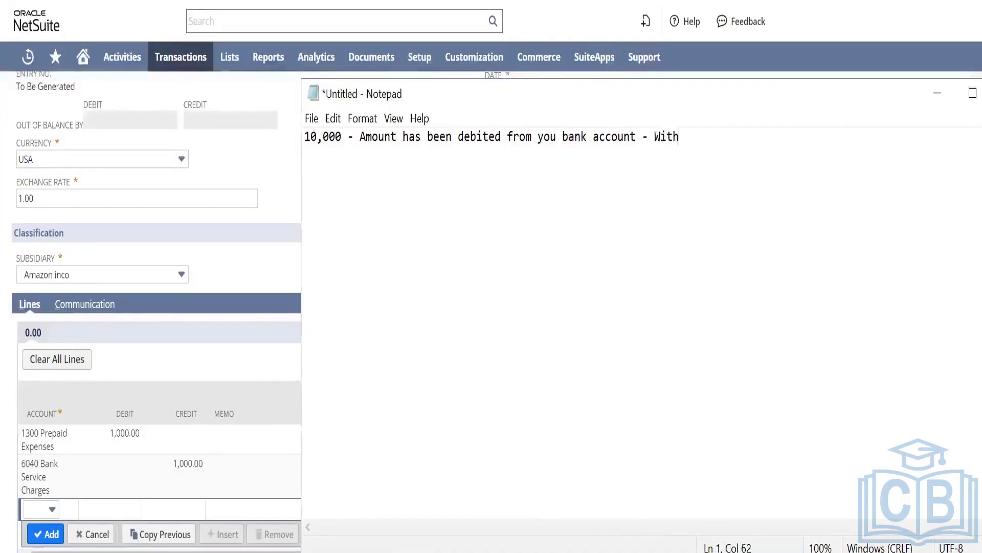
pyautogui.write('draw')
# Add a second note line reading "10,000 - Amount has been credited to your bank account - Deposit"
pyautogui.press('Return')
pyautogui.write('10')
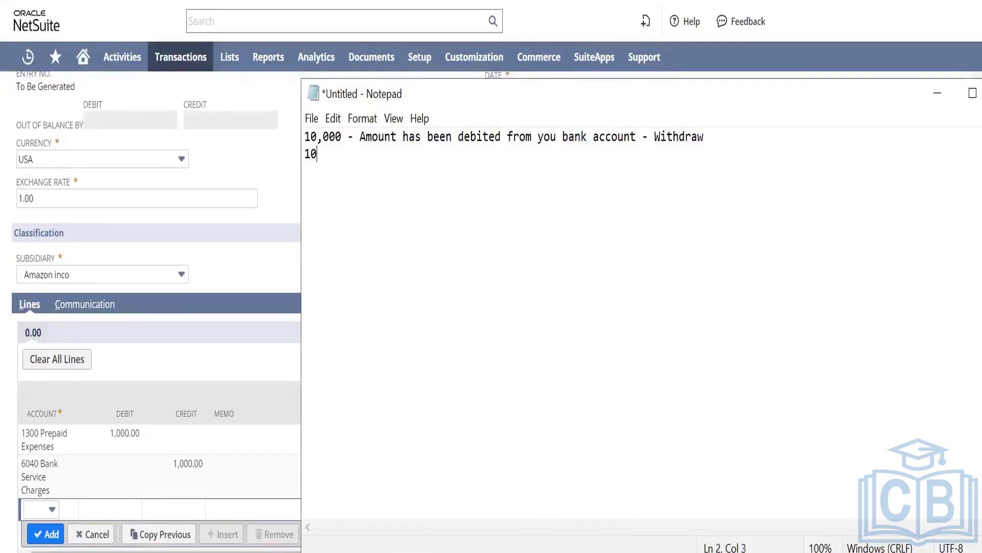
pyautogui.write(',000 - Amount')
pyautogui.press('BackSpace')
pyautogui.press('BackSpace')
pyautogui.write('unt')
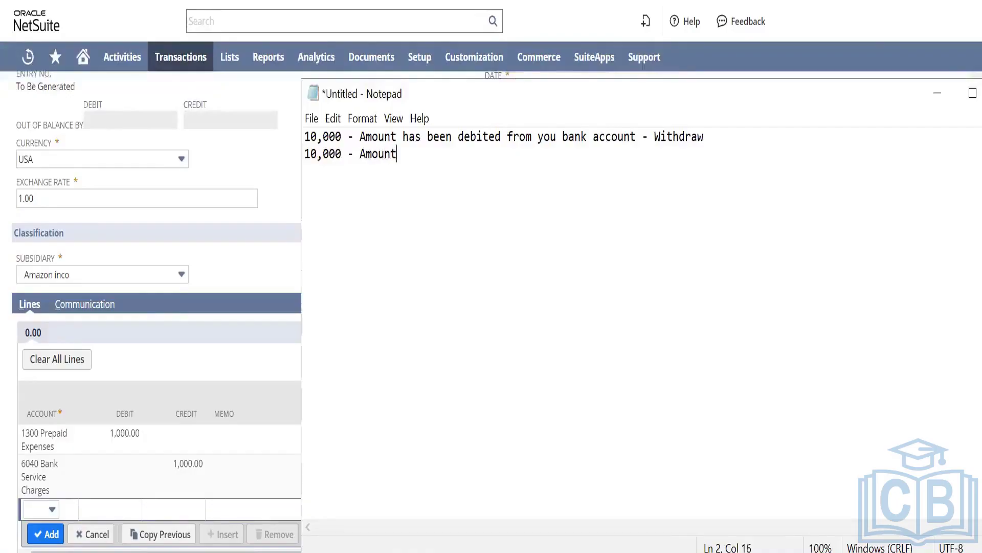
pyautogui.write(' has been credited from uo')
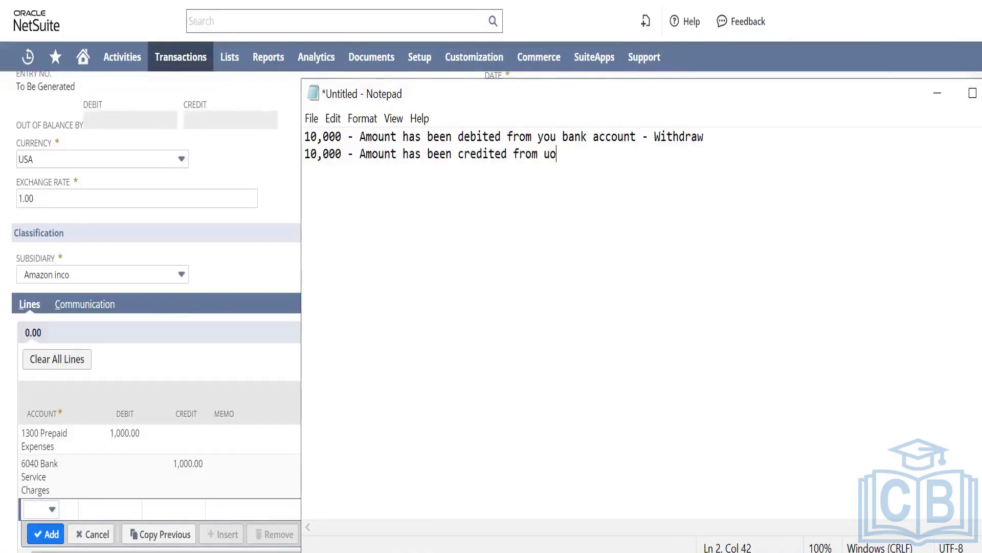
pyautogui.press('BackSpace')
pyautogui.press('BackSpace')
pyautogui.press('BackSpace')
pyautogui.press('BackSpace')
pyautogui.press('BackSpace')
pyautogui.press('BackSpace')
pyautogui.press('BackSpace')
pyautogui.write('to your bank a')
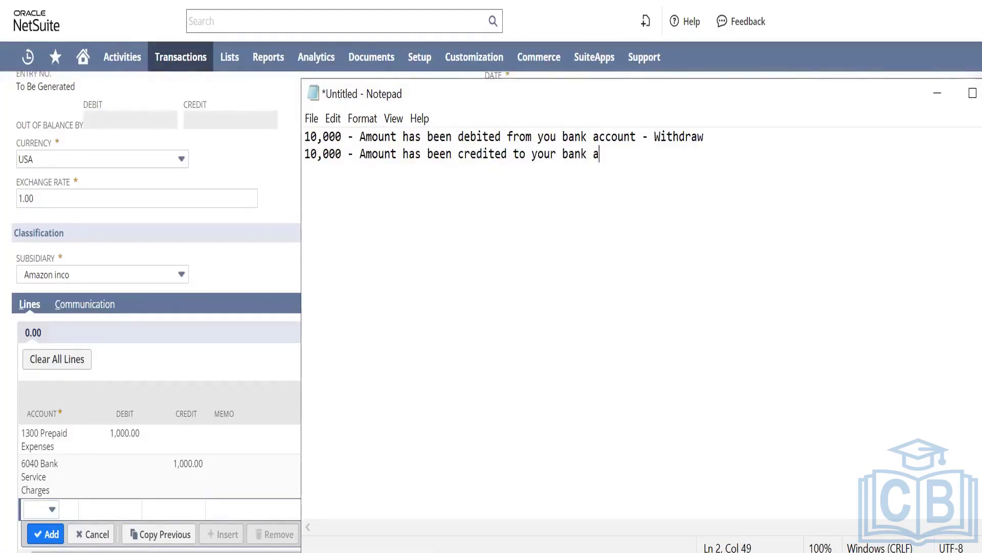
pyautogui.write('ccount ')
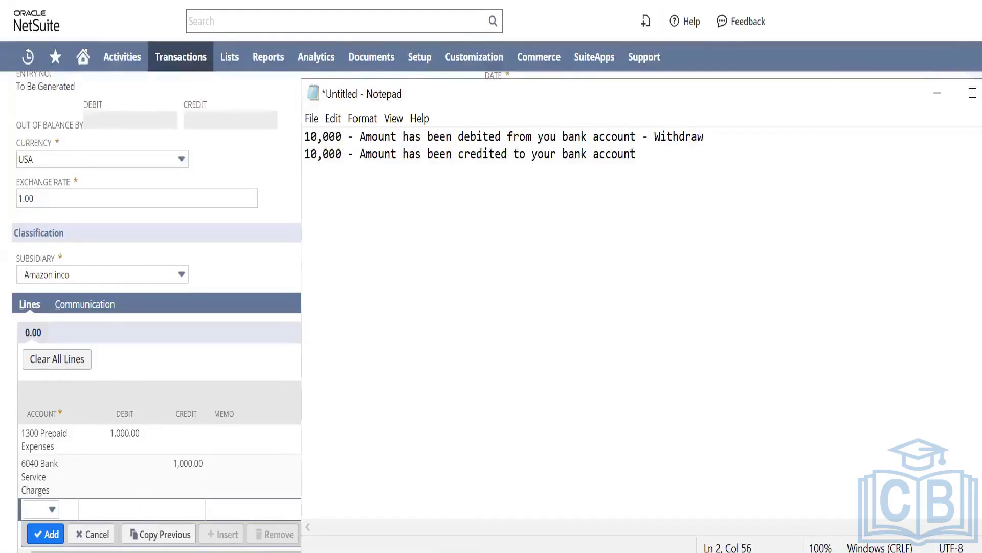
pyautogui.write('- Deposit')
pyautogui.press('Return')
pyautogui.press('Return')
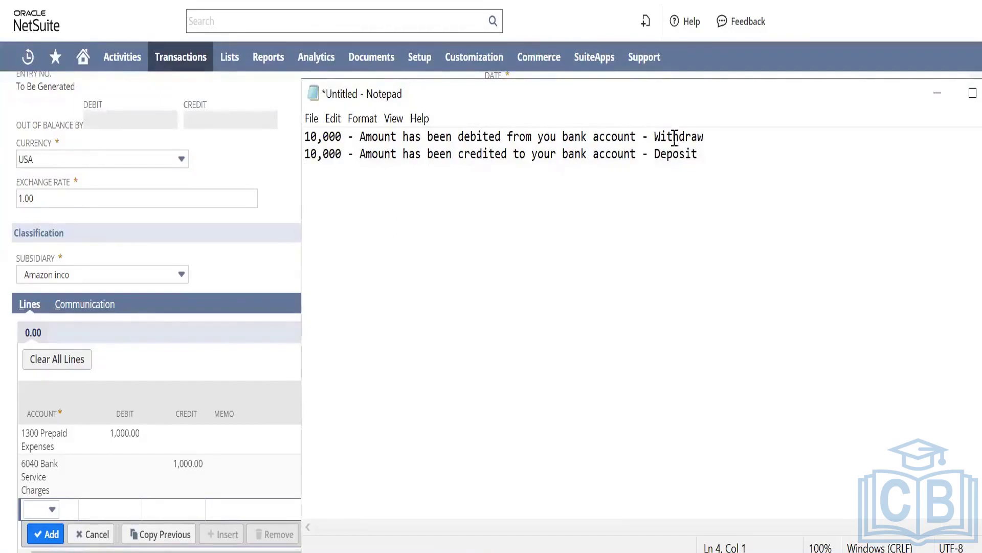
# Append "ICICI Bank - DEBITED" to the Withdraw line and "- CREDITED" to the Deposit line of the notes
pyautogui.click(714, 141)
pyautogui.write('ICICI Bank -')
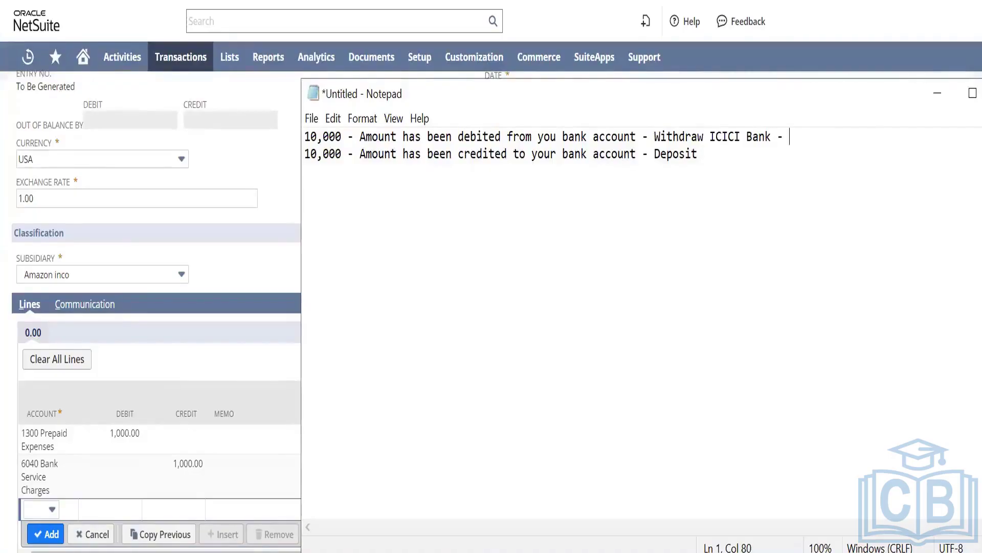
pyautogui.write('DEBITED')
pyautogui.click(704, 155)
pyautogui.write('- CREDITED')
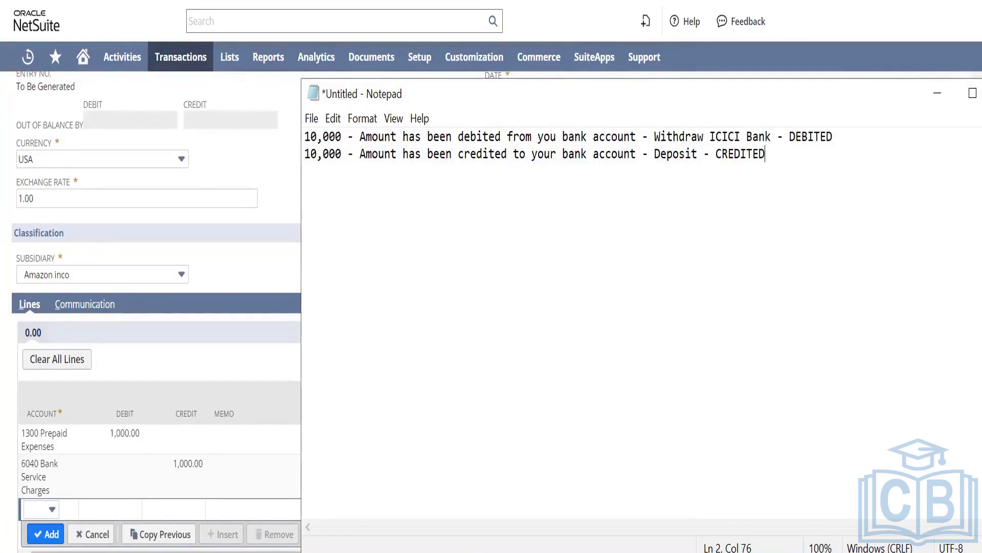
# Write "Make payment - Credited" below the two bank lines, separated from them by a blank line
pyautogui.press('Return')
pyautogui.press('Return')
pyautogui.write('Make p')
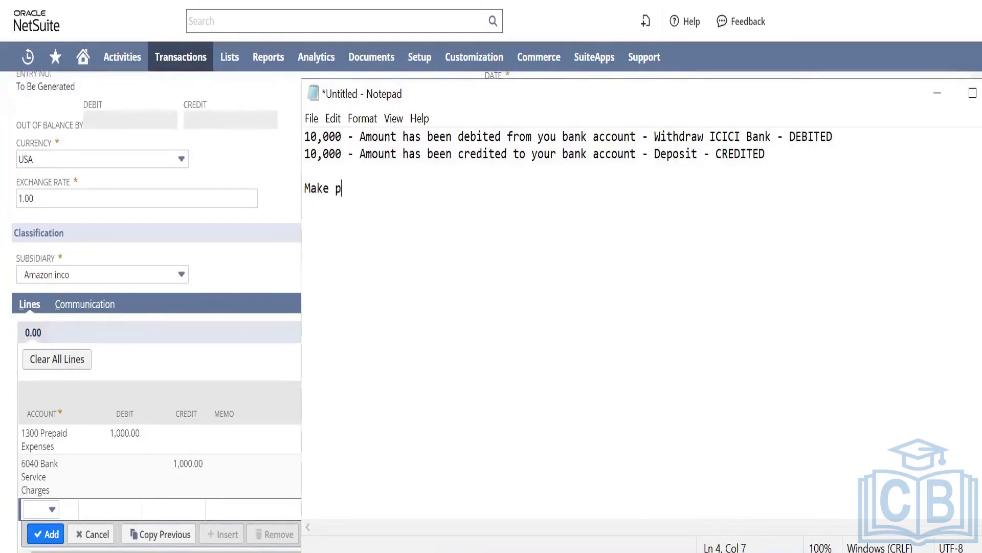
pyautogui.write('ayment ')
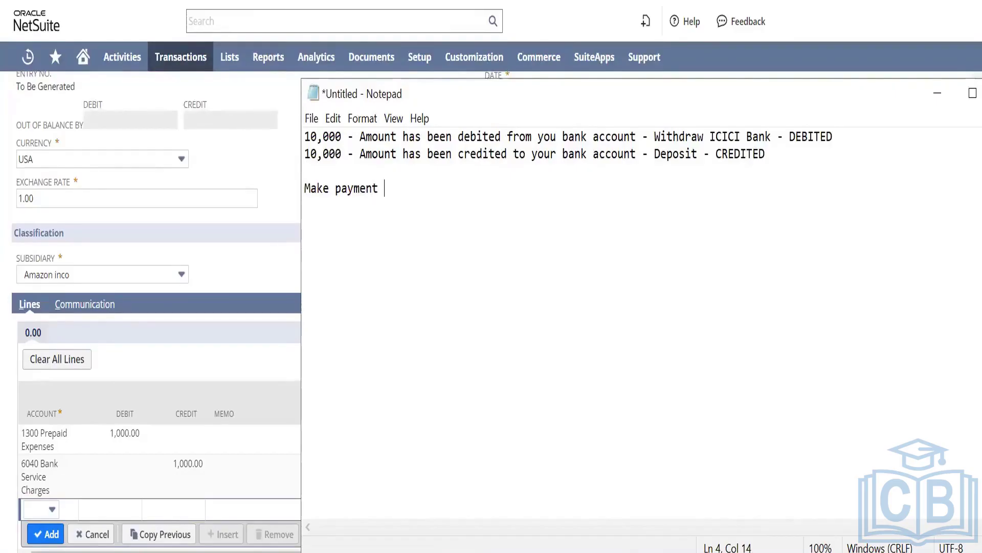
pyautogui.write('- Credited')
# Add the line "Receive Payment - Debiting" directly under the Make payment note
pyautogui.press('Return')
pyautogui.write('Receiov')
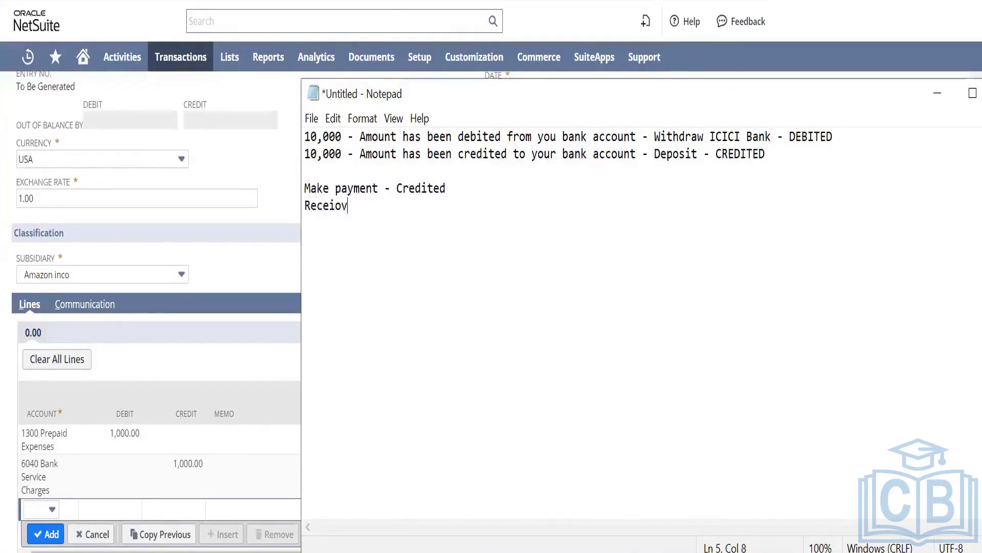
pyautogui.press('BackSpace')
pyautogui.press('BackSpace')
pyautogui.write('ve Paumen')
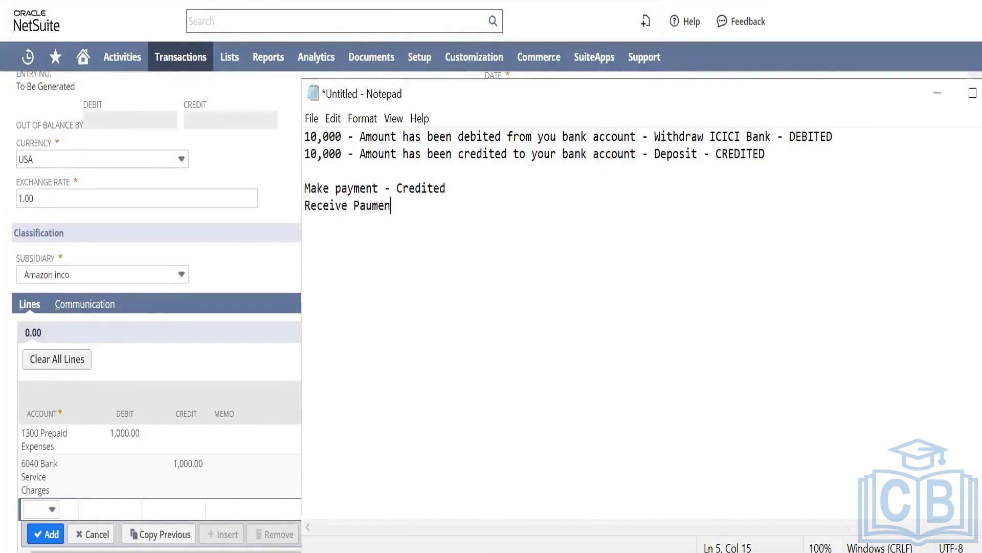
pyautogui.press('BackSpace')
pyautogui.press('BackSpace')
pyautogui.press('BackSpace')
pyautogui.press('BackSpace')
pyautogui.write('ymenyt')
pyautogui.press('BackSpace')
pyautogui.press('BackSpace')
pyautogui.write('t0')
pyautogui.press('BackSpace')
pyautogui.write('- Den')
pyautogui.press('BackSpace')
pyautogui.press('BackSpace')
pyautogui.write('ebitn')
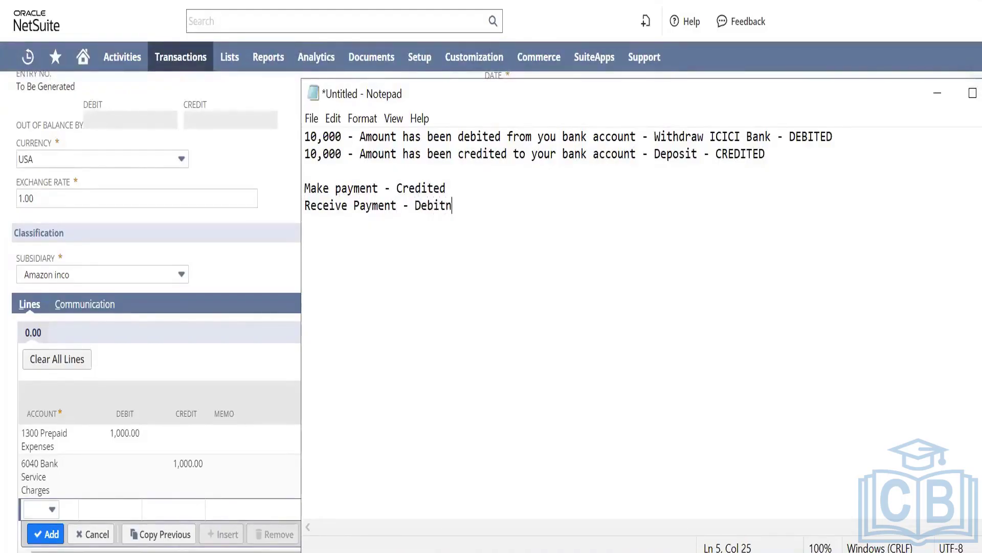
pyautogui.press('BackSpace')
pyautogui.write('ing')
# Compare the Receive Payment line with the phrase "Amount has been credited to your bank account" by highlighting each
pyautogui.click(469, 186)
pyautogui.click(477, 205)
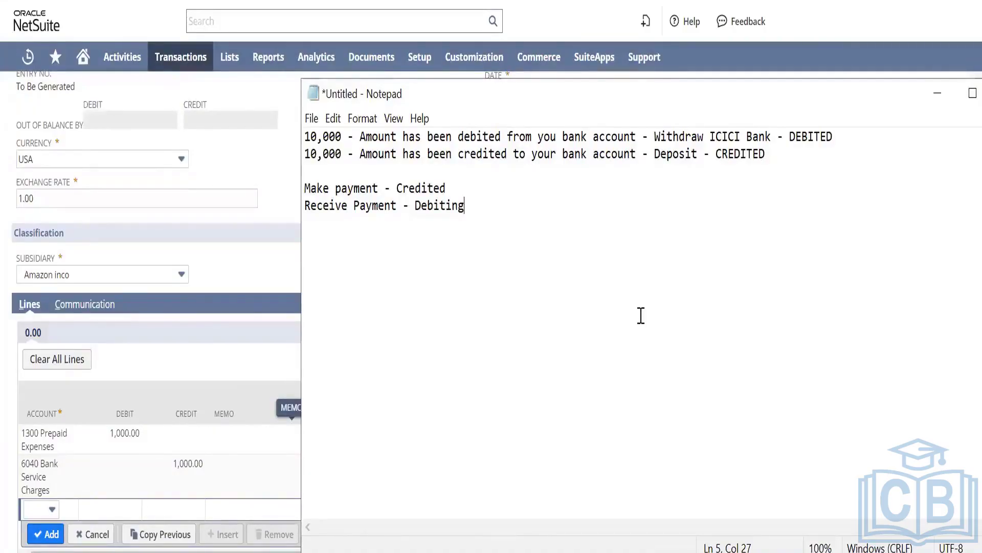
pyautogui.click(403, 211)
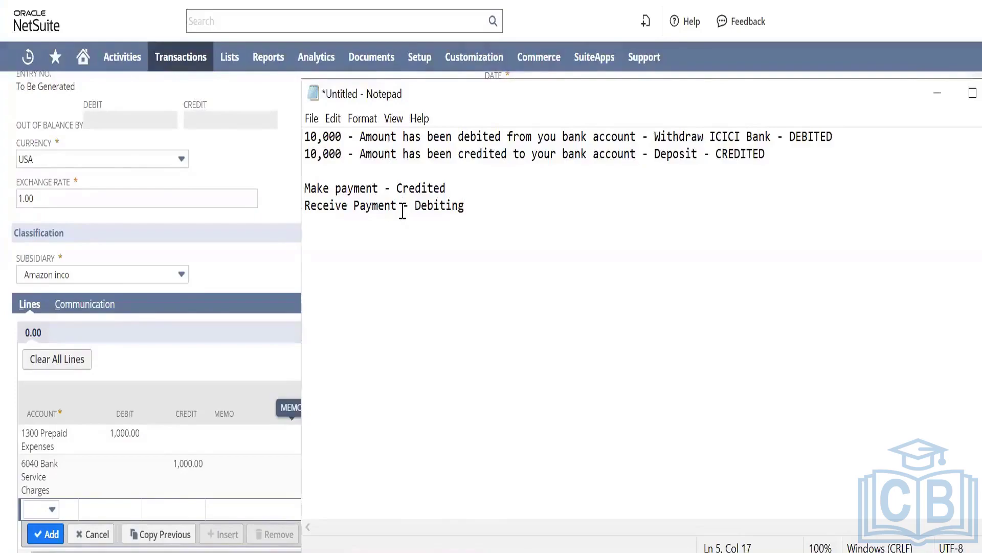
pyautogui.click(519, 153)
pyautogui.click(490, 151)
pyautogui.click(472, 207)
pyautogui.press('Return')
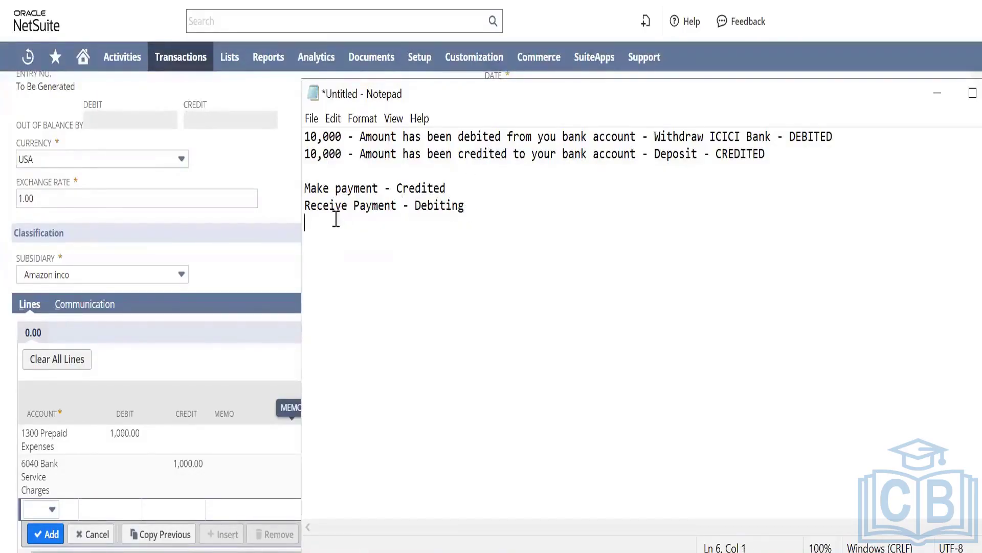
pyautogui.hotkey('shift', 'Up')
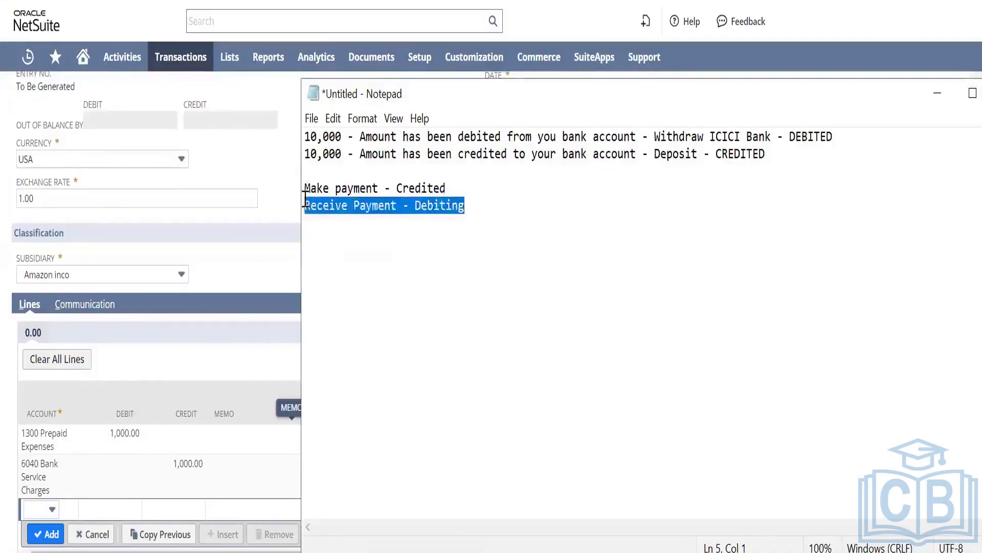
pyautogui.click(655, 154)
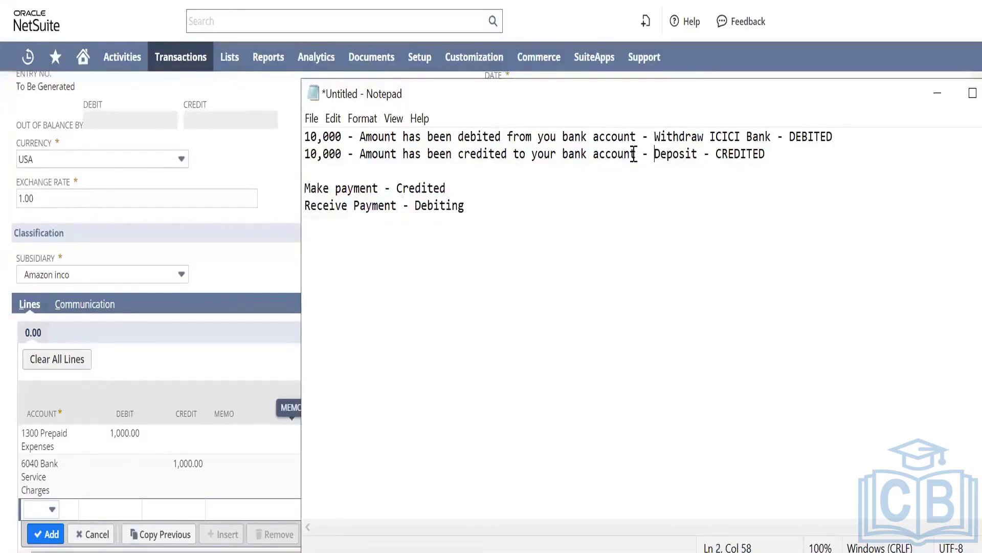
pyautogui.moveTo(636, 155); pyautogui.dragTo(363, 162)
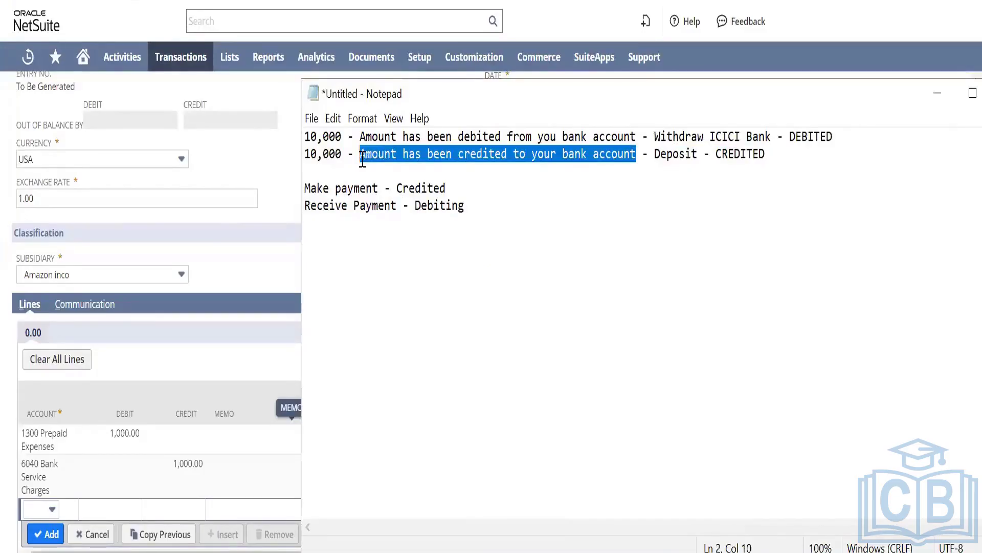
pyautogui.click(645, 219)
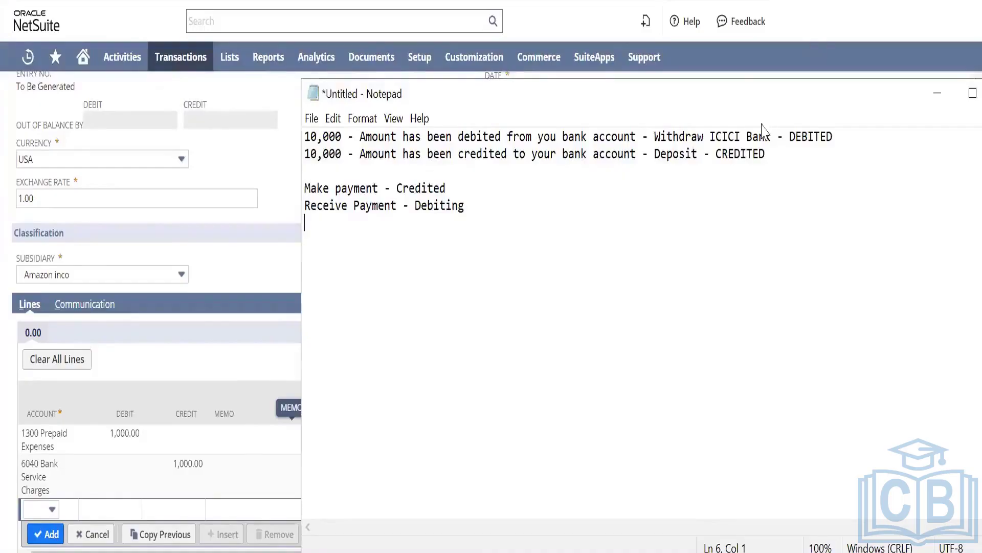
# Highlight the word CREDITED in the Deposit line, followed by both the Make payment and Receive Payment lines
pyautogui.doubleClick(750, 149)
pyautogui.click(750, 150)
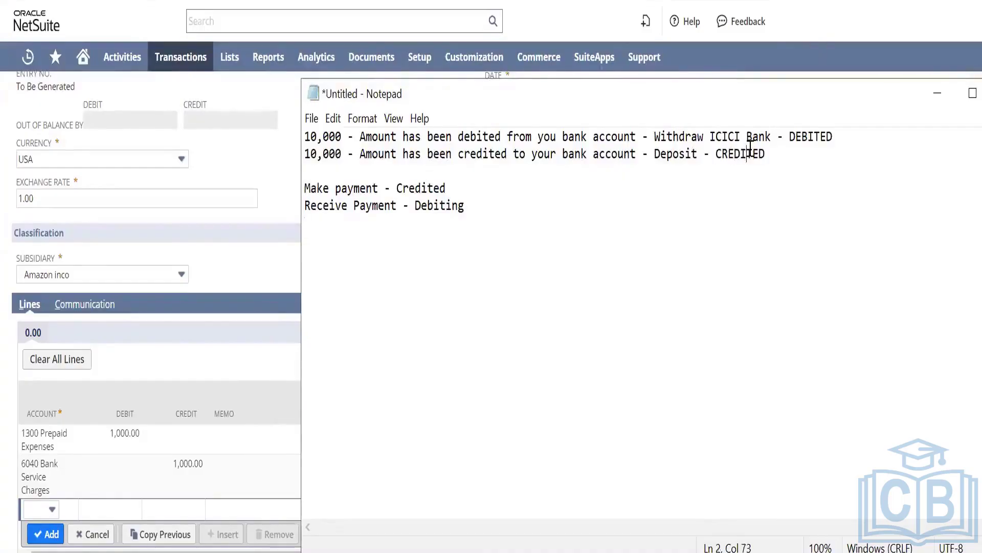
pyautogui.doubleClick(750, 149)
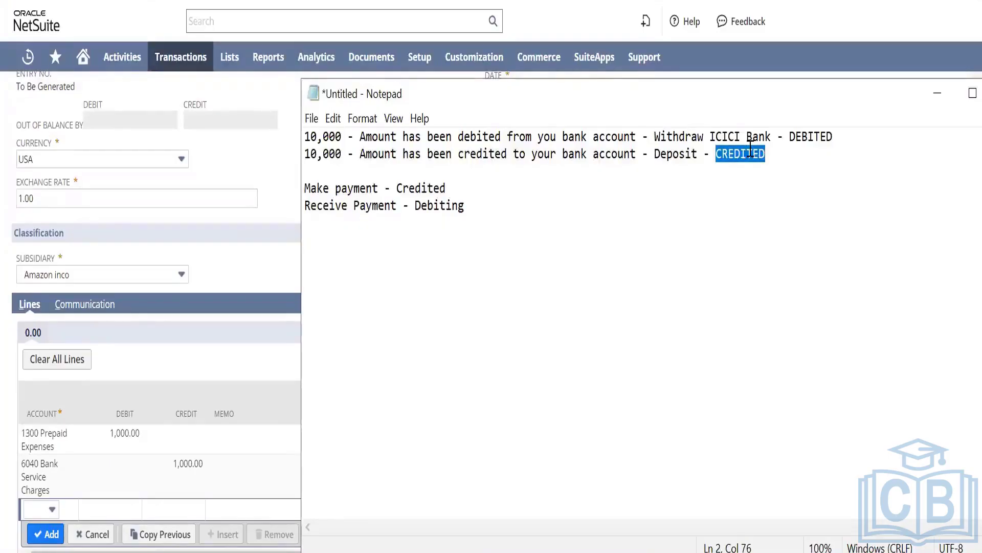
pyautogui.click(495, 208)
pyautogui.moveTo(463, 205); pyautogui.dragTo(288, 192)
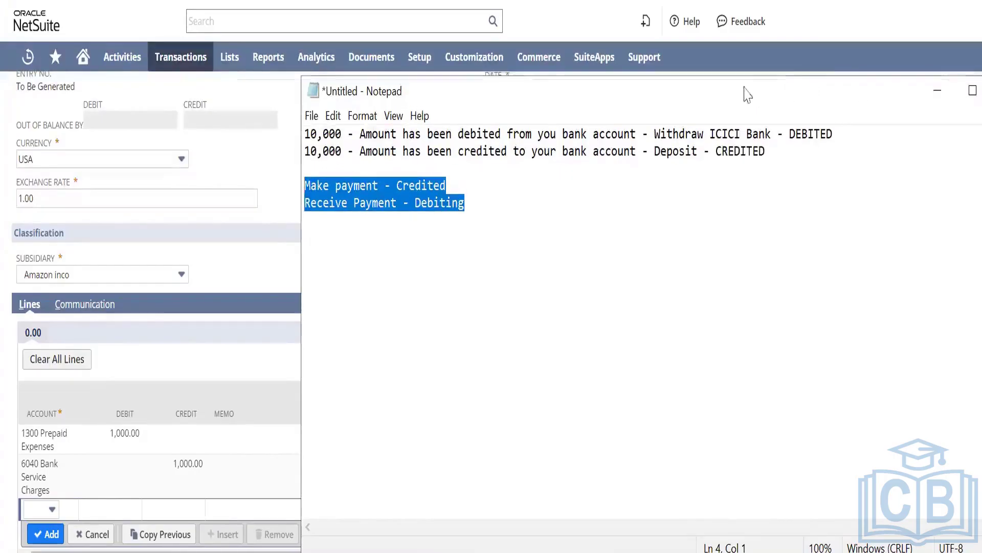
# Close the Notepad document without saving it and return to the NetSuite journal entry
pyautogui.moveTo(746, 87); pyautogui.dragTo(668, 89)
pyautogui.click(931, 94)
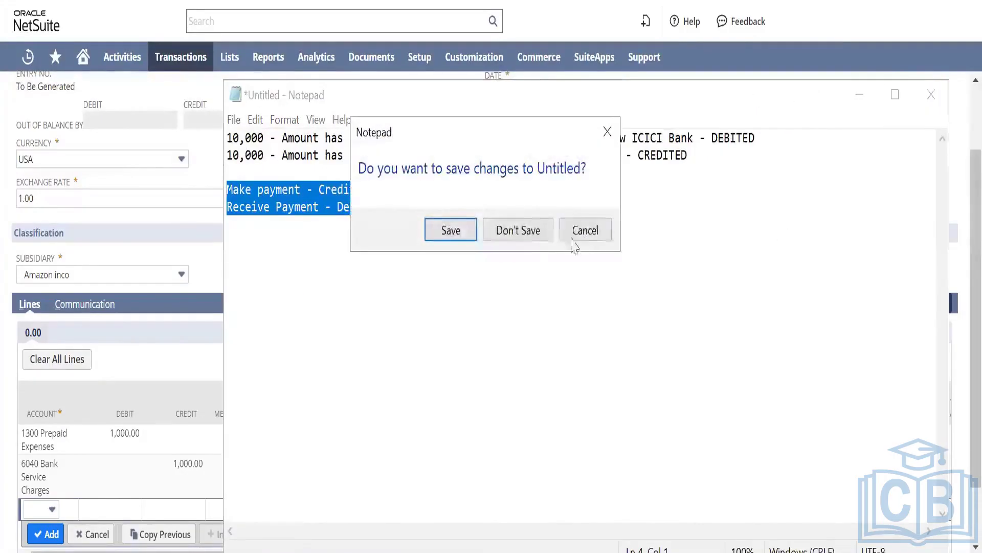
pyautogui.click(545, 239)
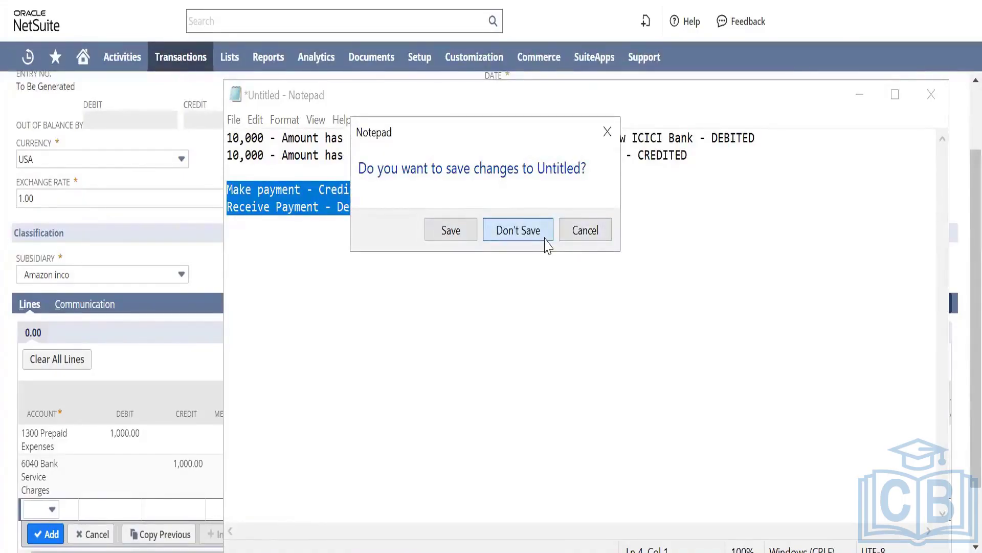
pyautogui.click(546, 239)
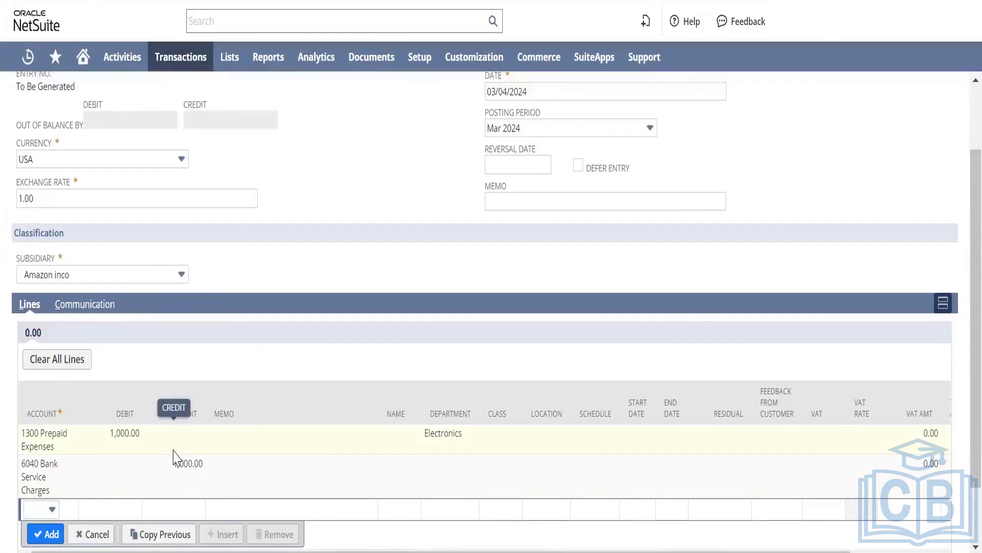
# Add a third journal line for External Inventory In Transit with a debit of 1,200.00
pyautogui.click(53, 509)
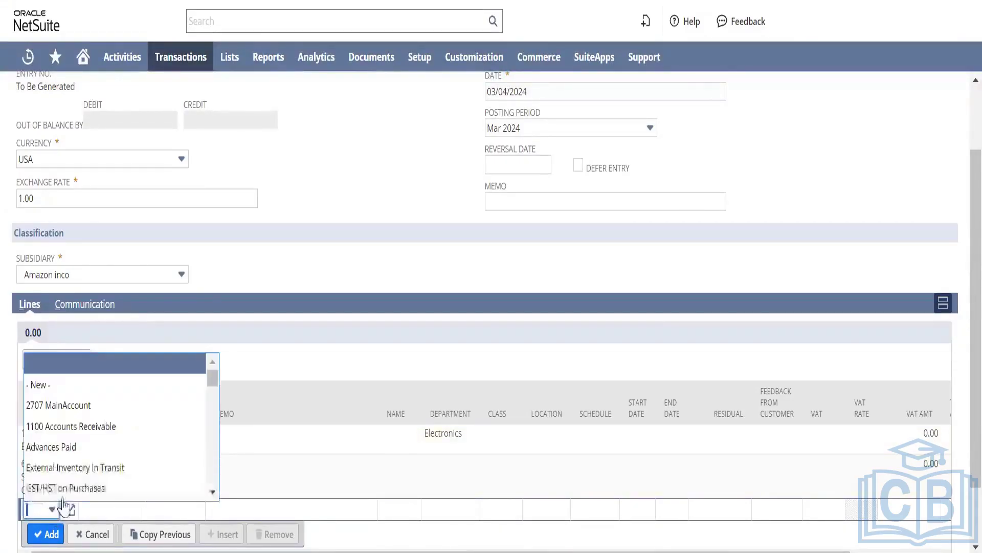
pyautogui.click(93, 466)
pyautogui.press('Tab')
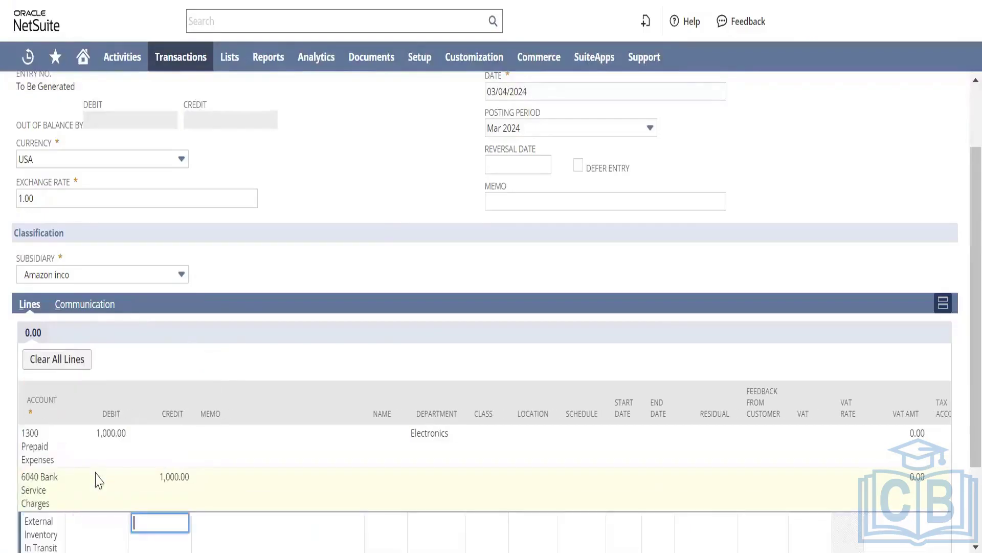
pyautogui.hotkey('shift', 'Tab')
pyautogui.write('1200')
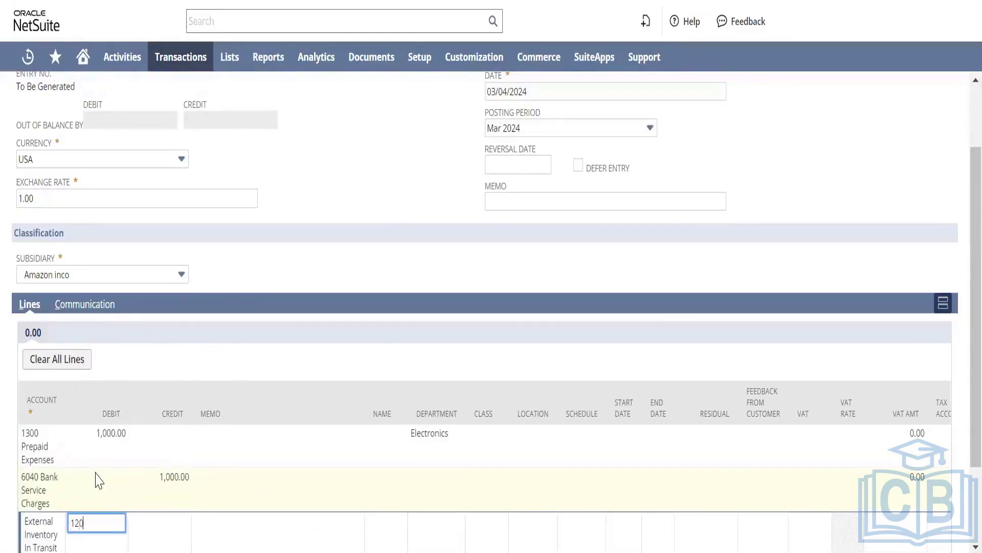
pyautogui.press('Tab')
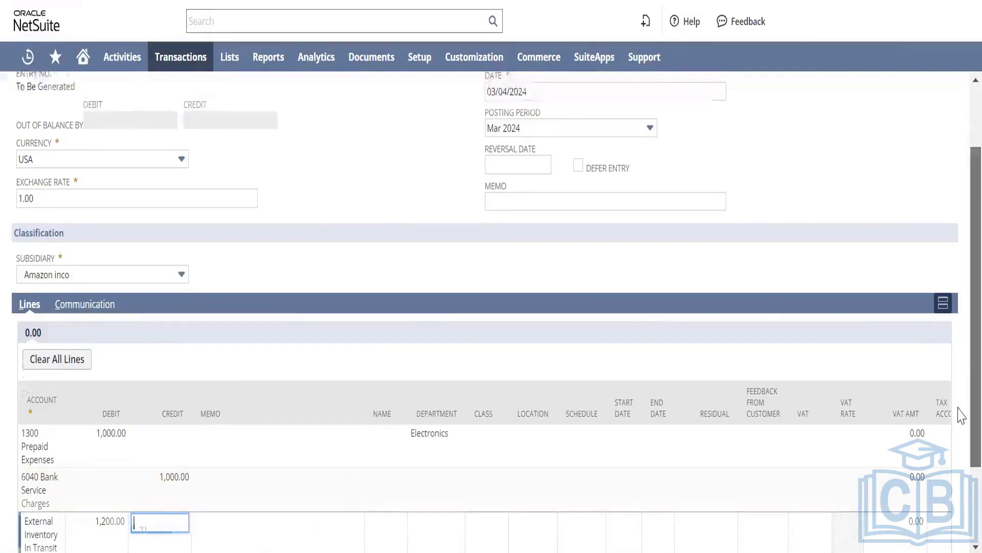
pyautogui.scroll(-2, 958, 409)
pyautogui.click(48, 463)
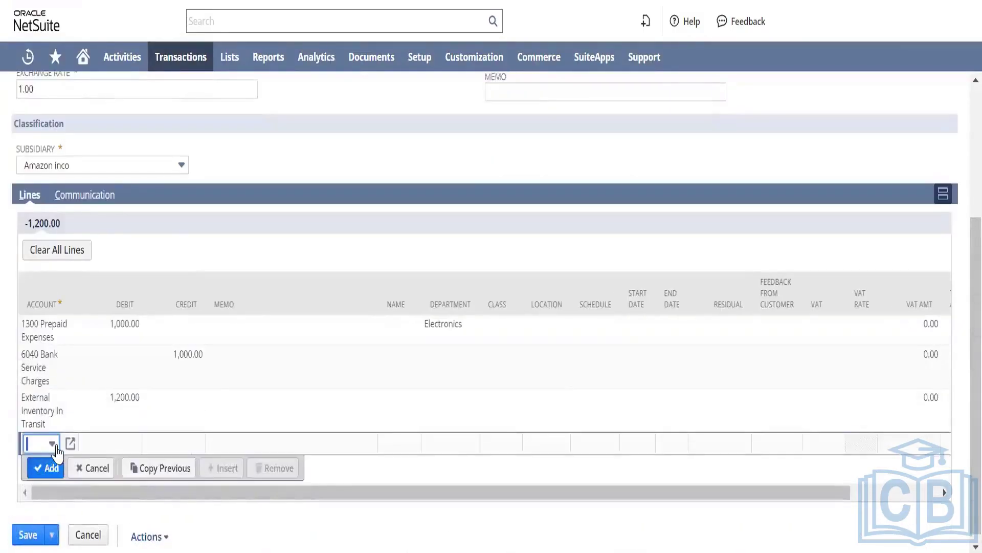
# Enter a fourth journal line for the Advances Paid account with a credit of 1,201.00
pyautogui.click(54, 446)
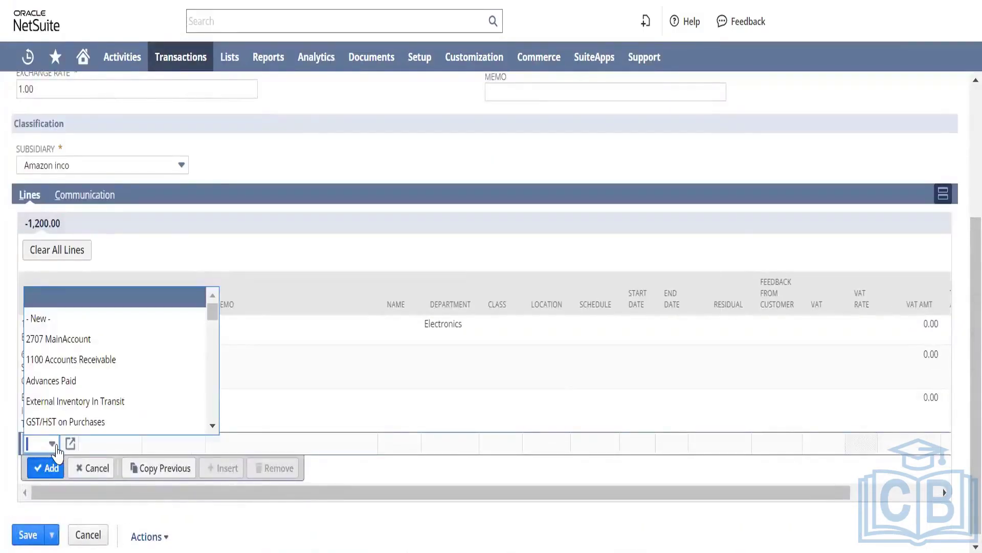
pyautogui.click(97, 383)
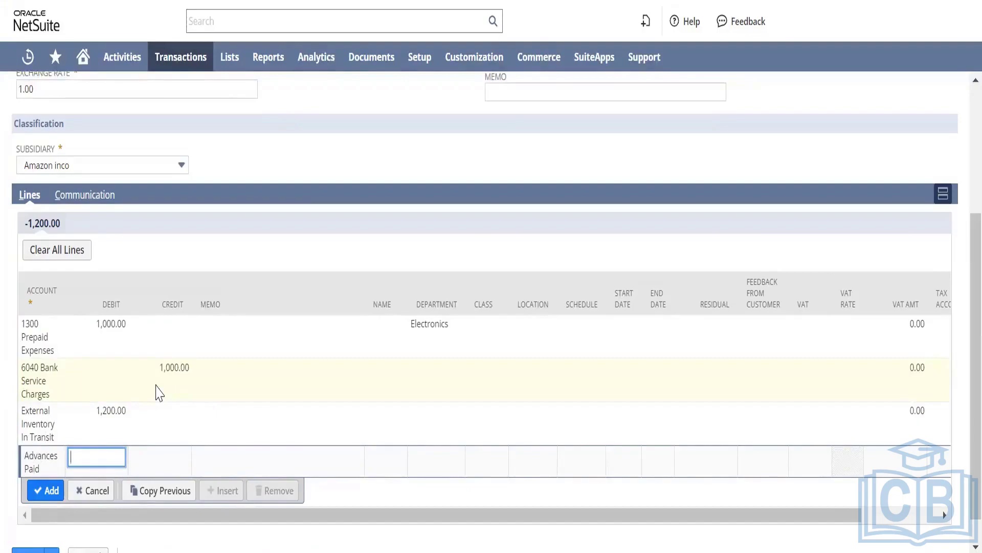
pyautogui.press('Tab')
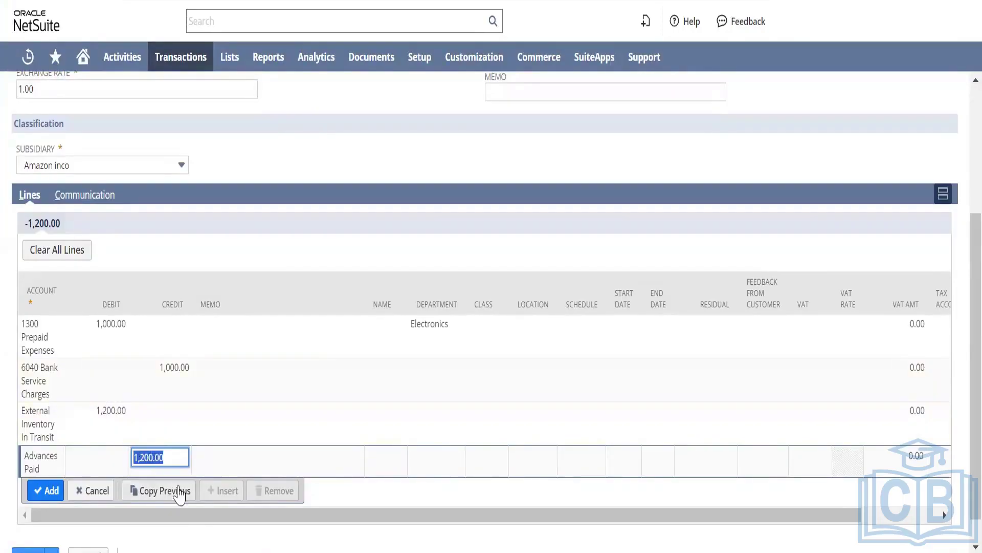
pyautogui.press('Home')
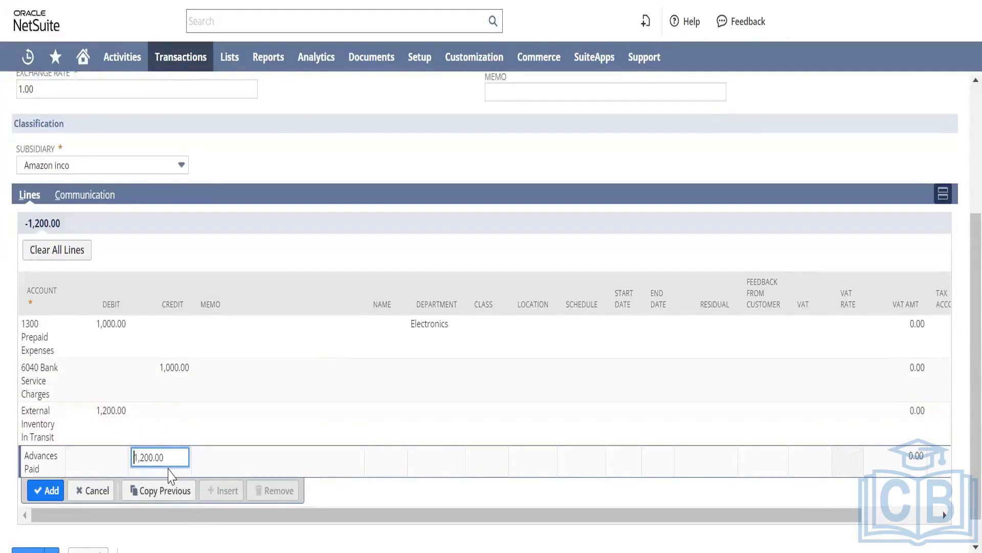
pyautogui.press('Right')
pyautogui.press('Right')
pyautogui.press('Right')
pyautogui.press('Right')
pyautogui.press('BackSpace')
pyautogui.write('1')
pyautogui.press('Tab')
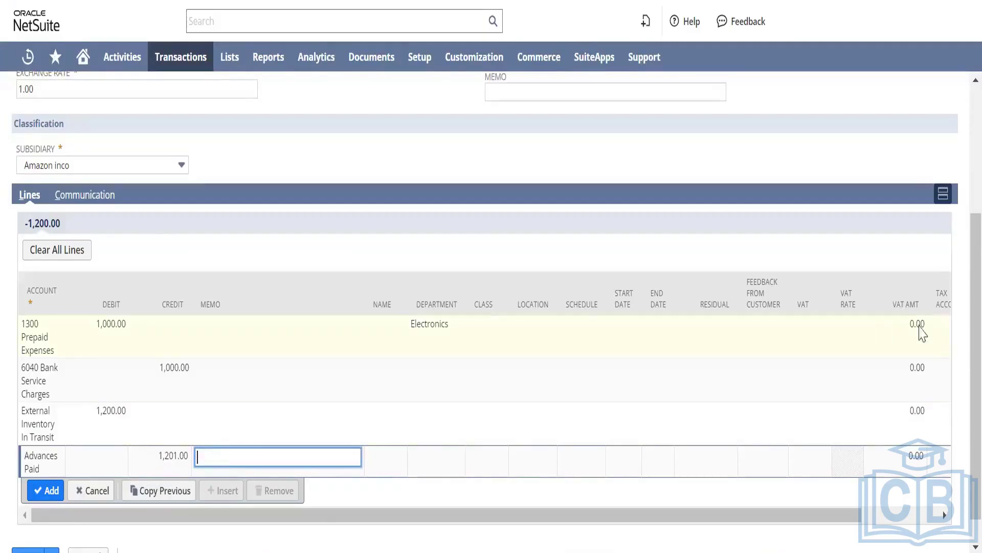
# Try to save the journal entry, highlight the alert about balancing amounts and dismiss it
pyautogui.scroll(-1, 961, 354)
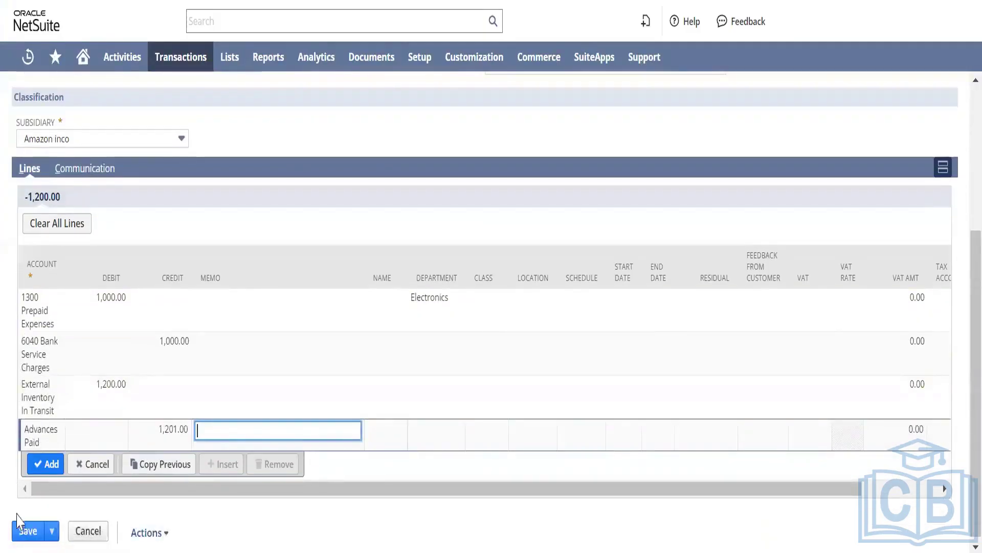
pyautogui.click(22, 530)
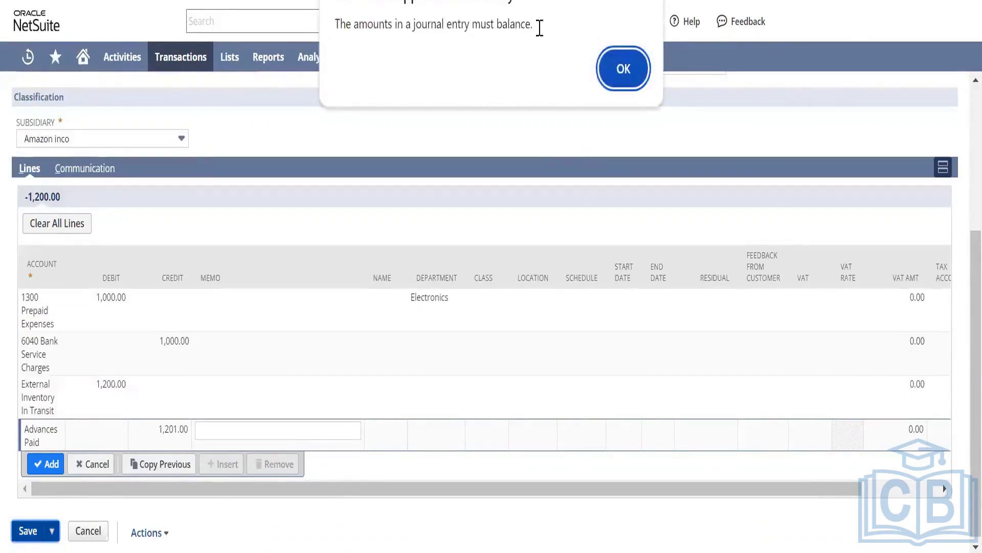
pyautogui.moveTo(534, 24); pyautogui.dragTo(333, 24)
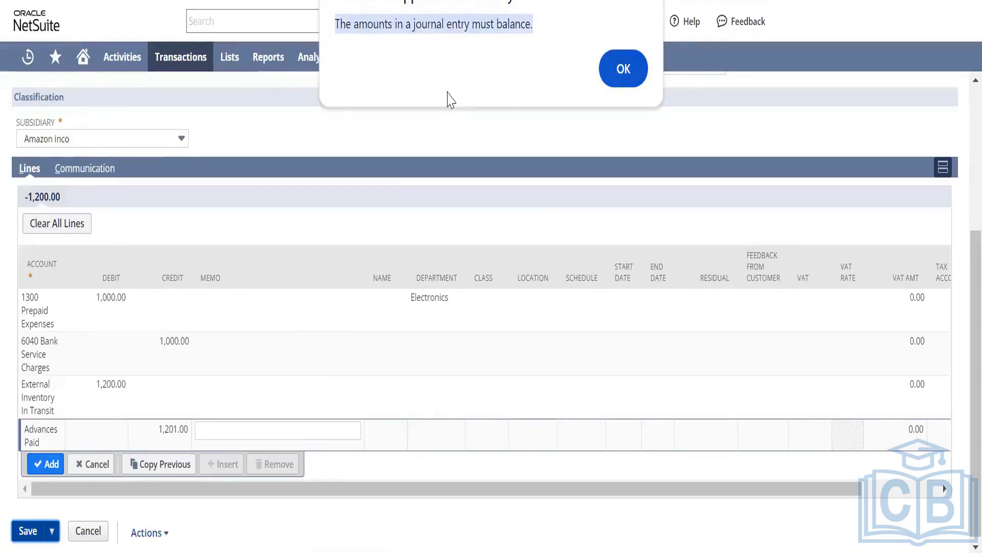
pyautogui.click(622, 72)
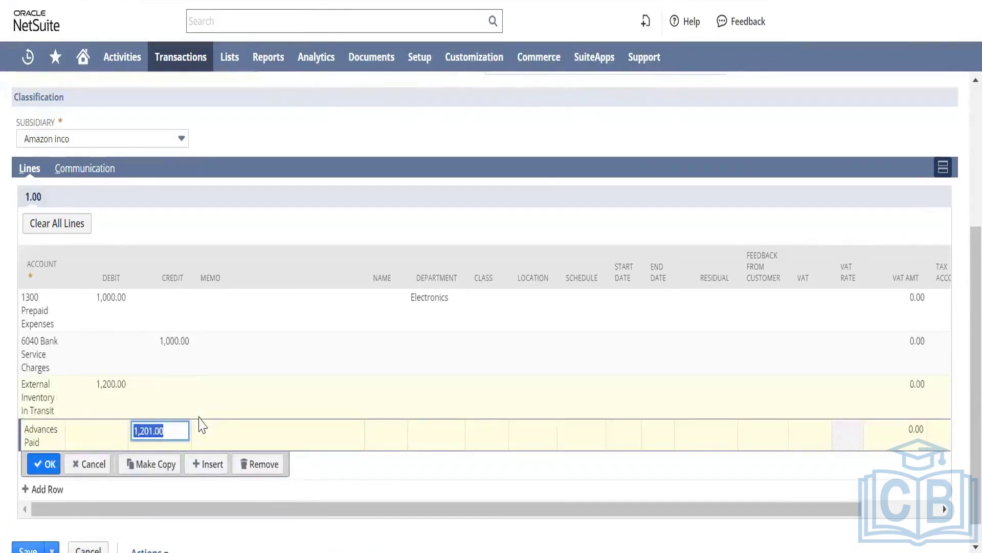
# Set the credit on the Advances Paid line to 1,200.00 and save the journal entry
pyautogui.write('1200')
pyautogui.press('Tab')
pyautogui.click(44, 464)
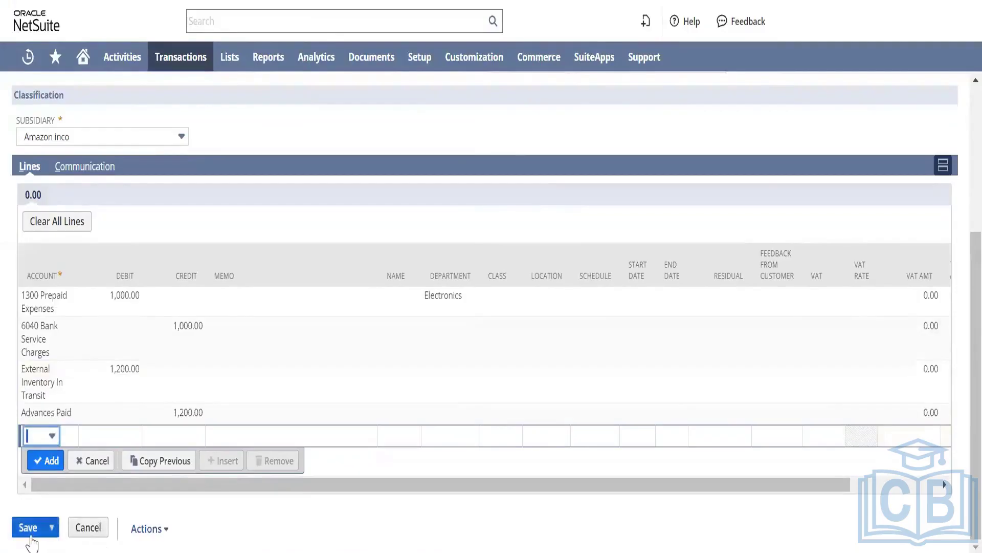
pyautogui.click(31, 535)
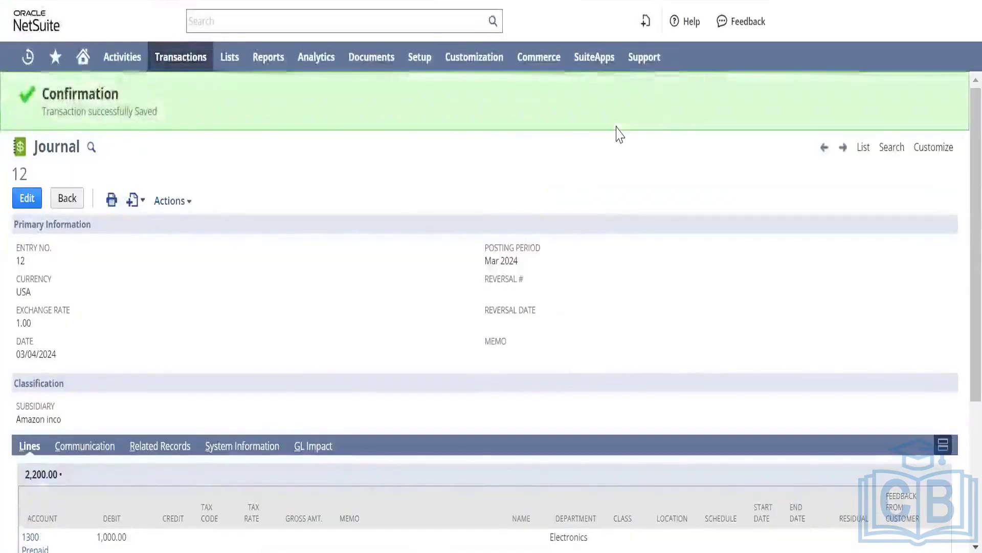
# Review the saved journal's entry number, currency, subsidiary and lines
pyautogui.doubleClick(20, 172)
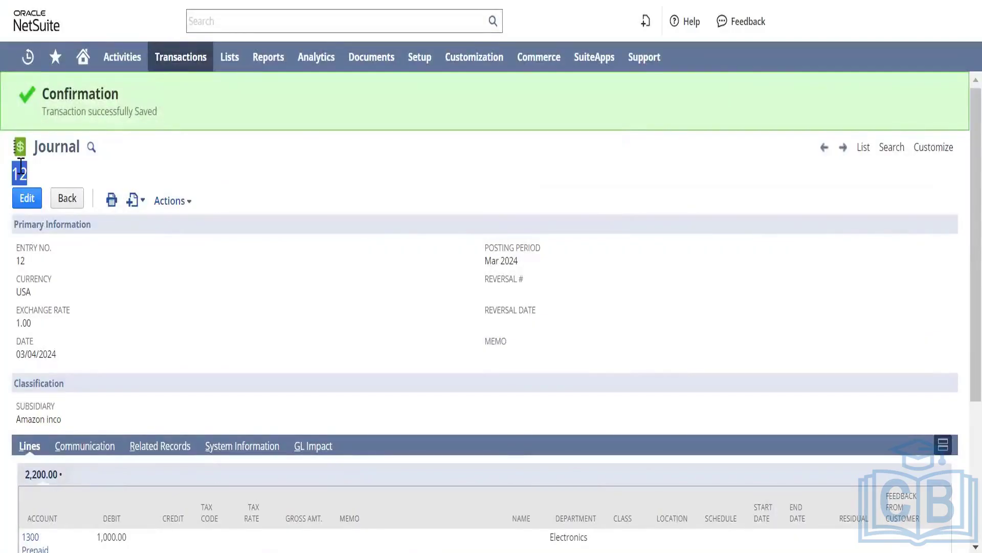
pyautogui.doubleClick(23, 291)
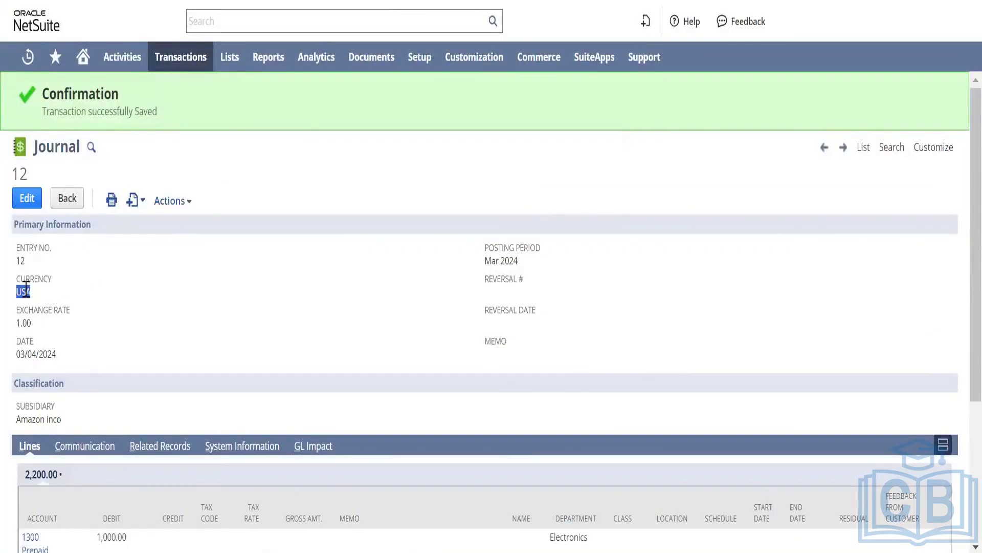
pyautogui.click(45, 419)
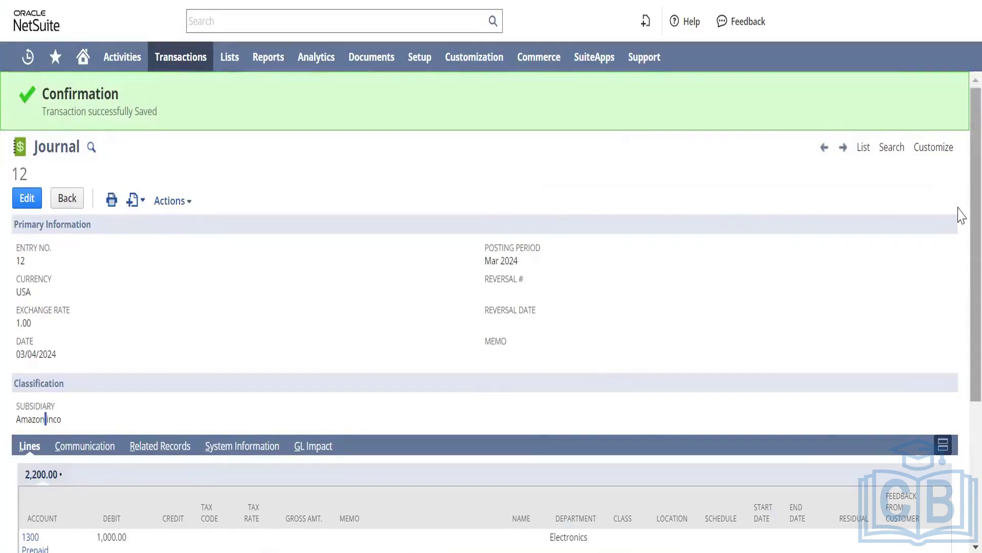
pyautogui.scroll(-1, 961, 366)
pyautogui.scroll(-3, 961, 365)
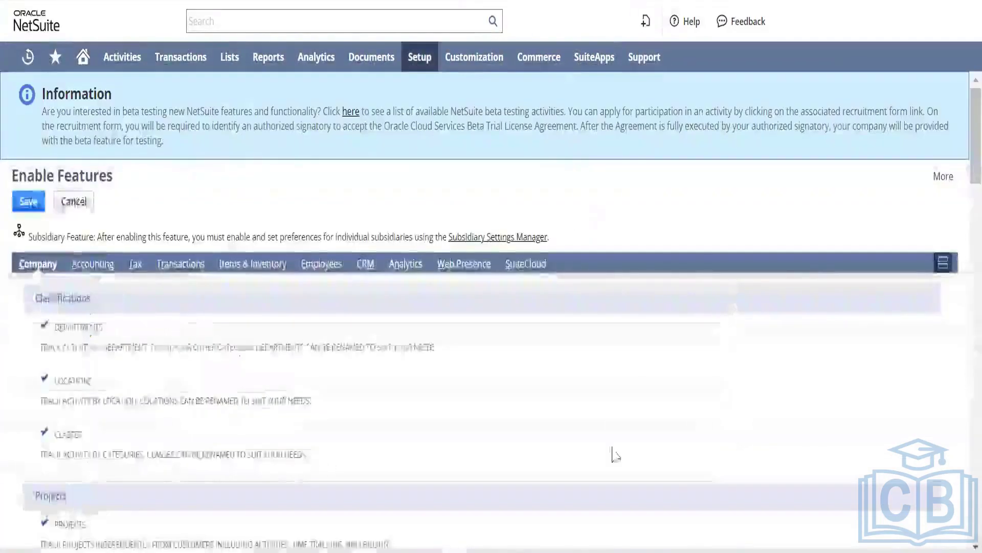
# Show the Accounting features in Enable Features and go to the Revenue Accounting section
pyautogui.click(92, 263)
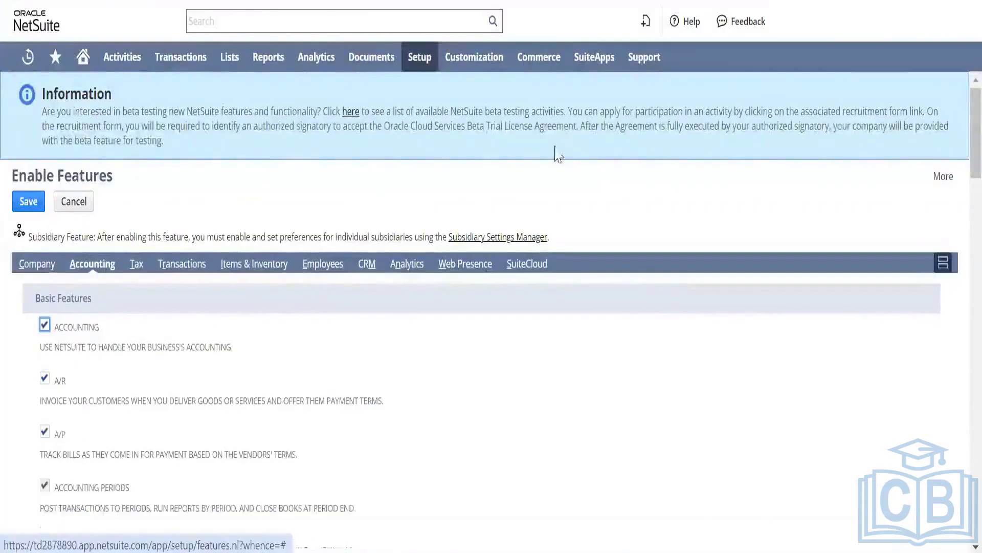
pyautogui.scroll(-20, 962, 110)
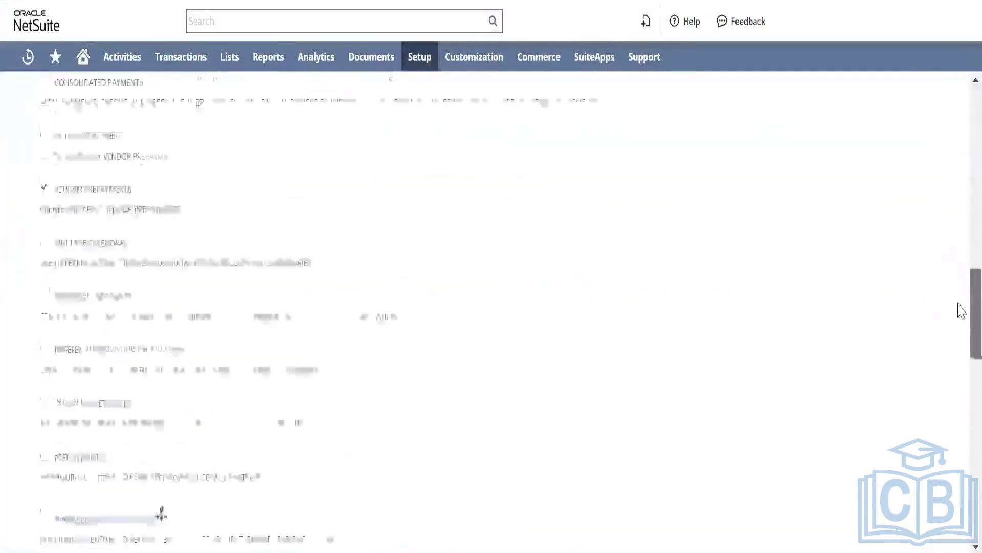
pyautogui.scroll(-6, 961, 310)
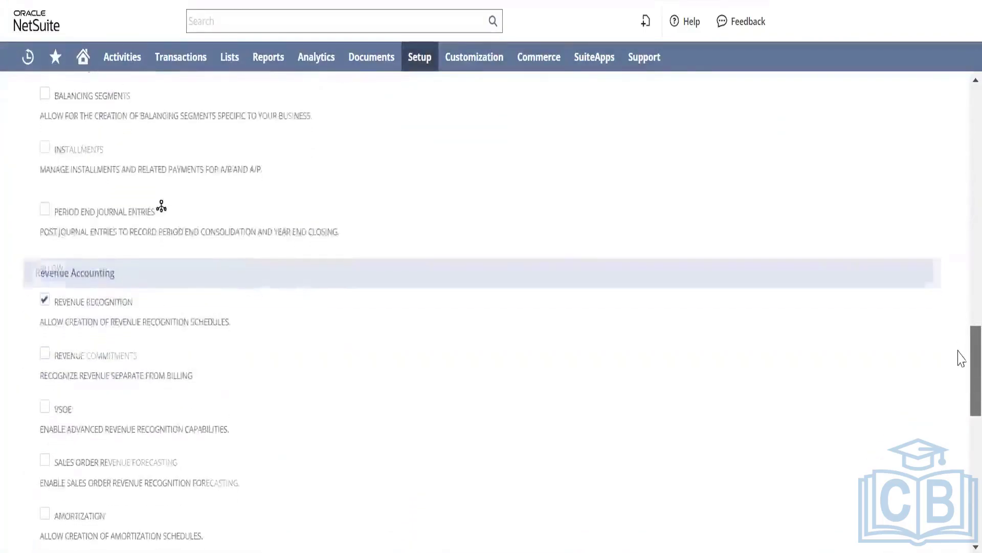
pyautogui.scroll(-1, 962, 358)
pyautogui.scroll(-1, 961, 363)
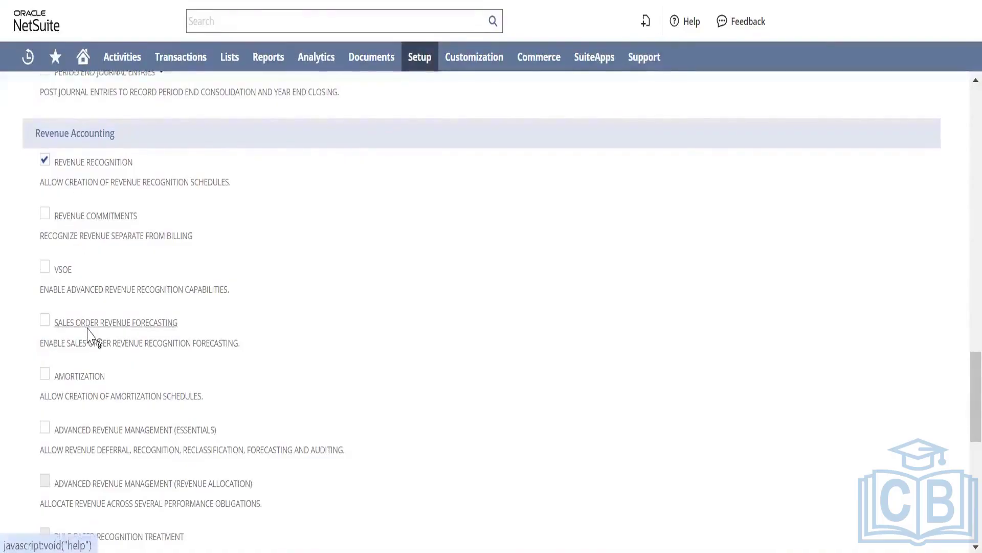
# Read the field help for Advanced Revenue Management (Essentials), close it and review the other Revenue Accounting options
pyautogui.click(134, 428)
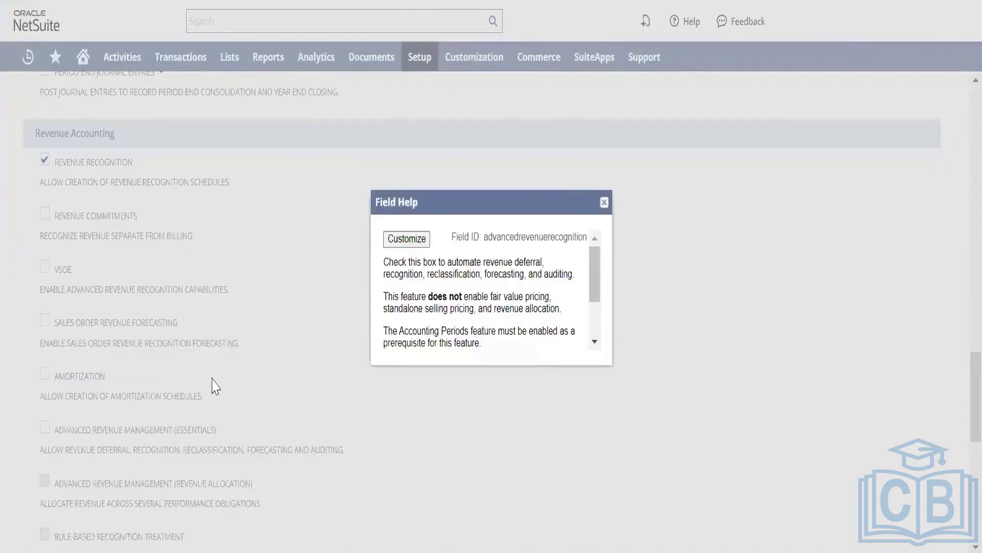
pyautogui.click(604, 203)
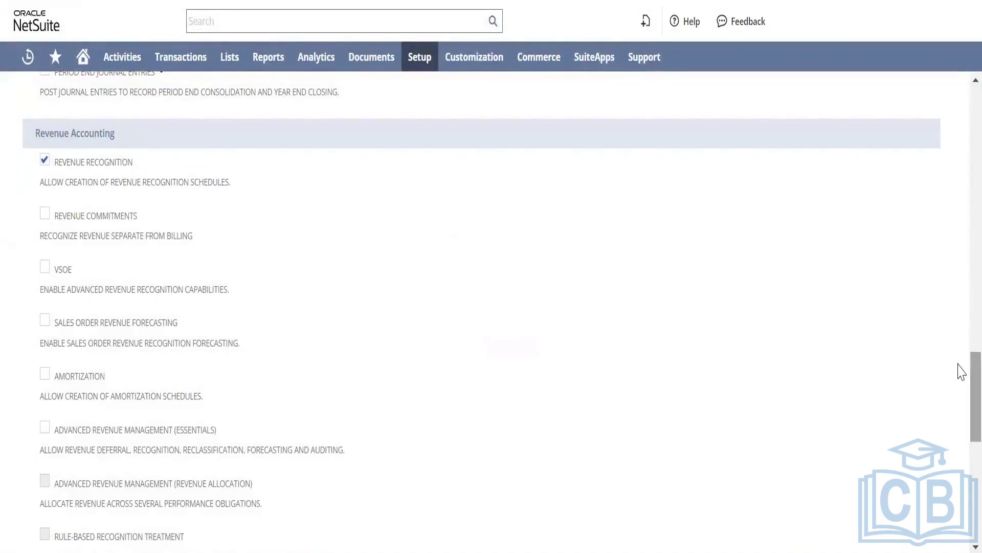
pyautogui.scroll(-2, 960, 367)
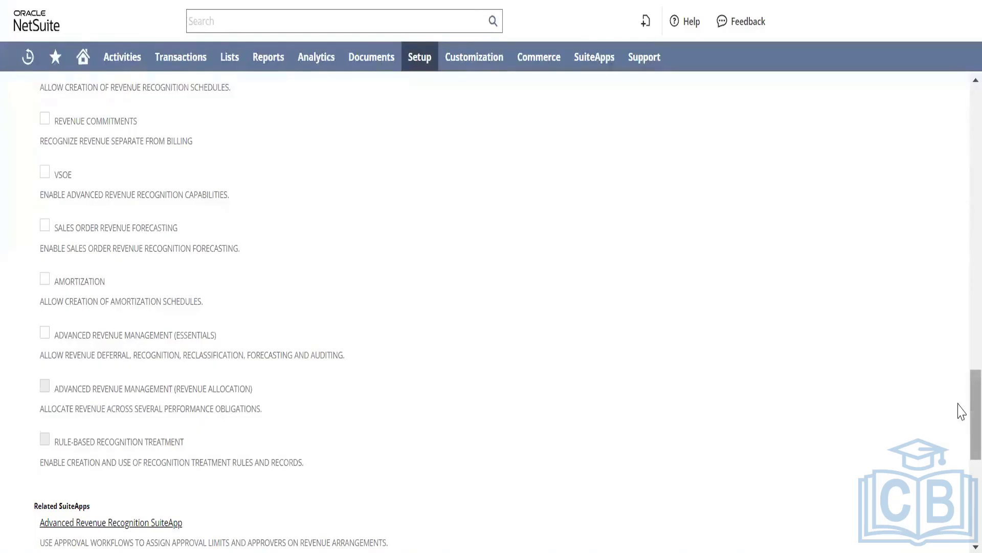
pyautogui.scroll(3, 961, 399)
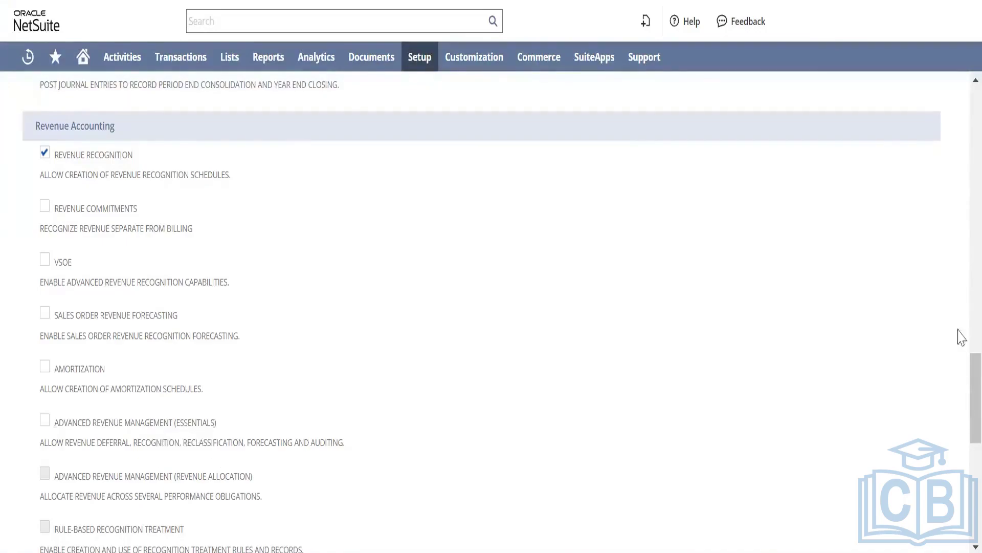
pyautogui.scroll(-1, 961, 400)
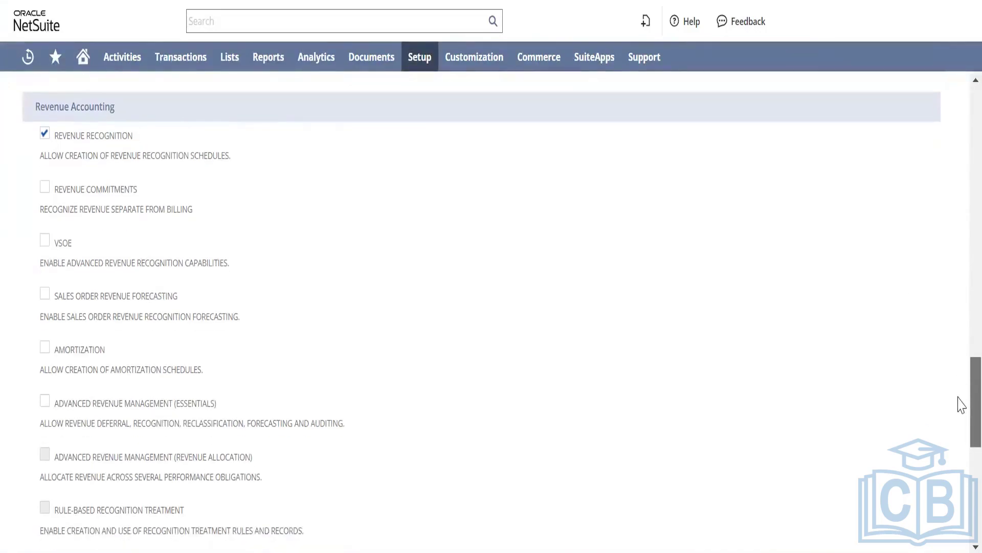
pyautogui.scroll(-1, 963, 407)
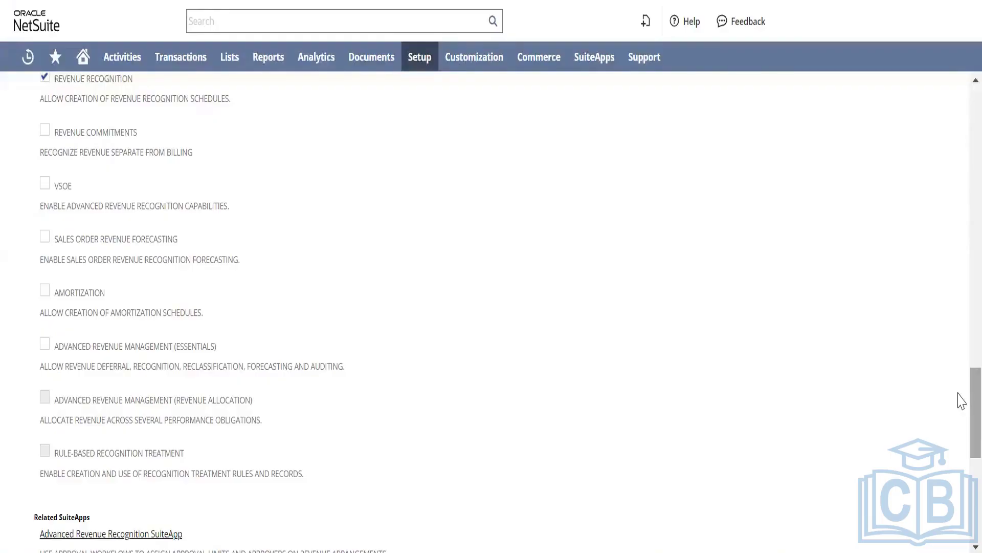
# Highlight the Multi-Book Accounting heading and examine the options listed under it
pyautogui.moveTo(961, 401); pyautogui.dragTo(960, 469)
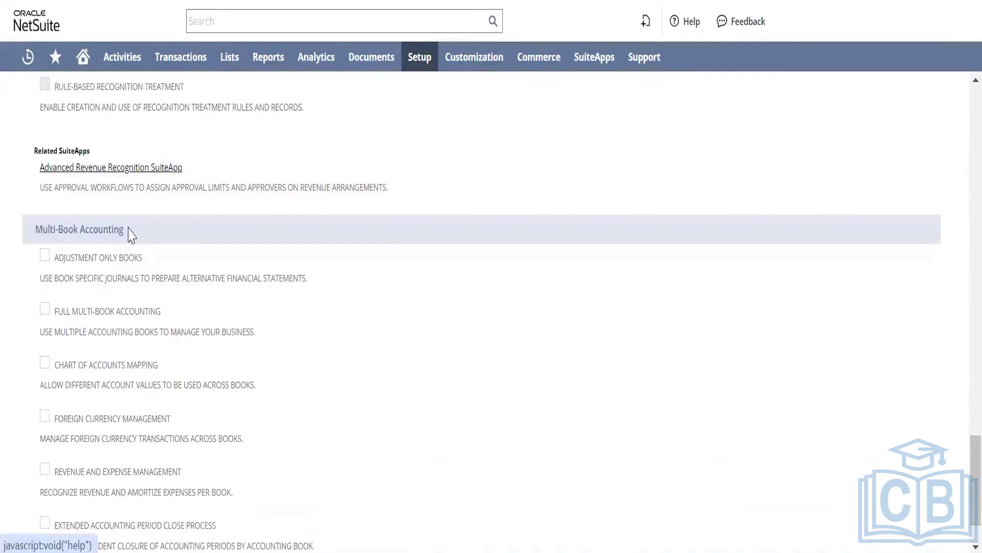
pyautogui.moveTo(124, 229); pyautogui.dragTo(35, 228)
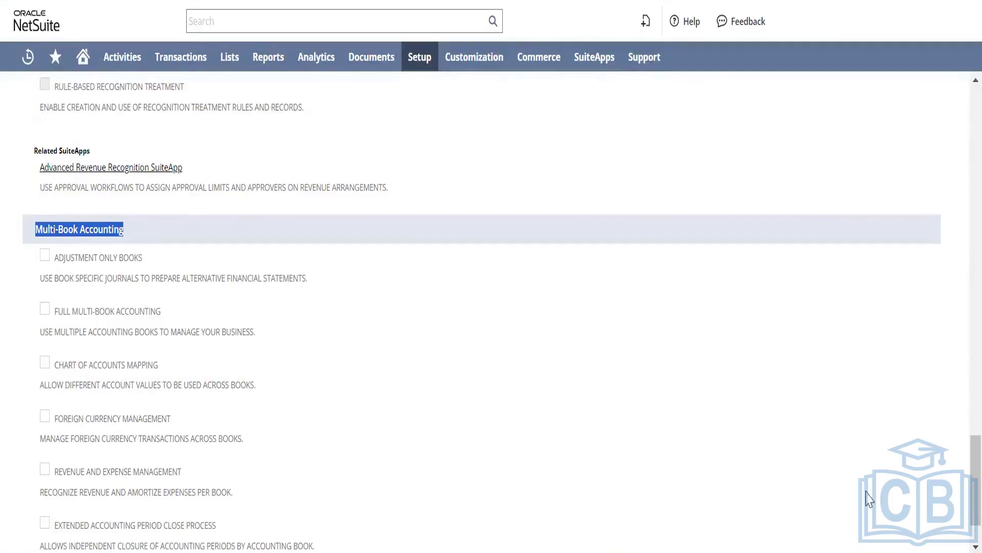
pyautogui.scroll(2, 962, 476)
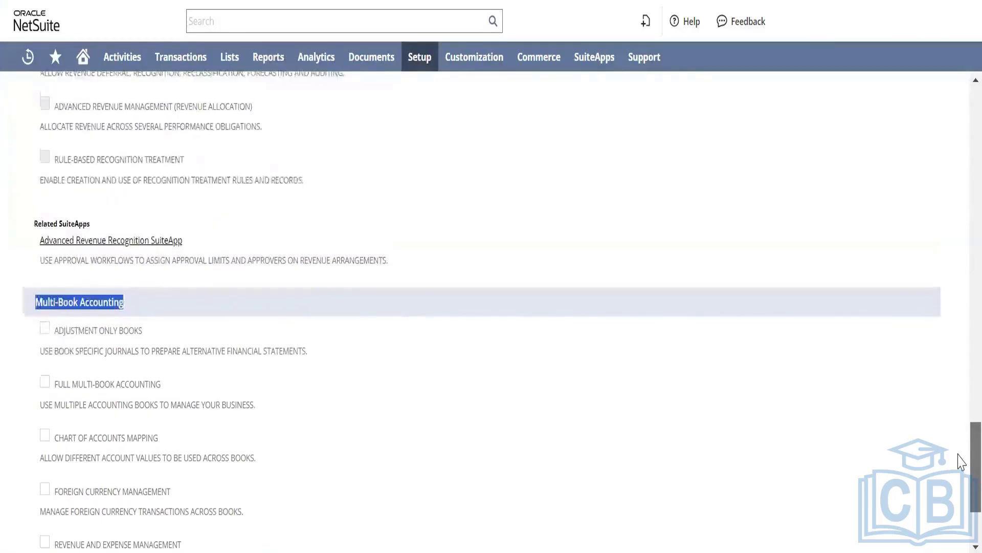
pyautogui.scroll(-2, 962, 465)
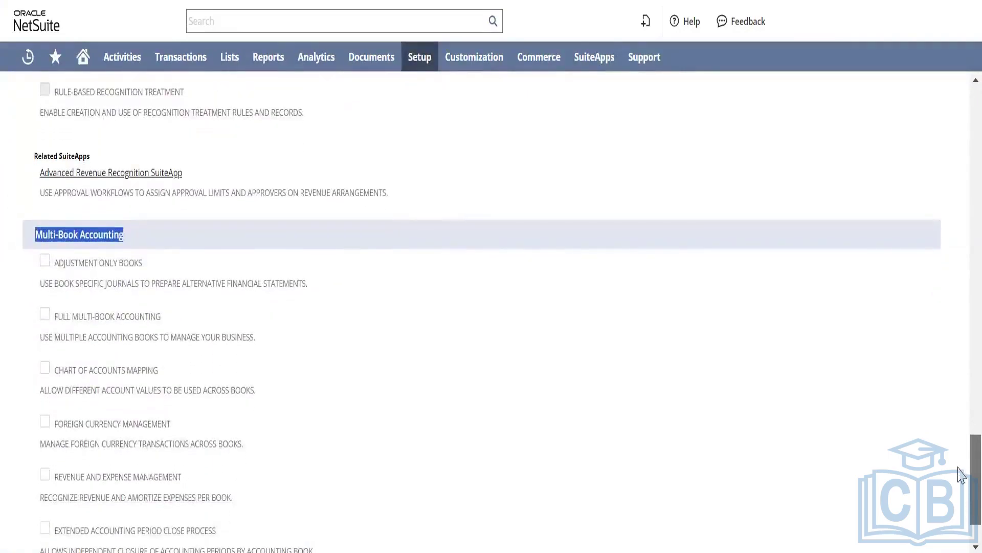
pyautogui.scroll(-1, 962, 474)
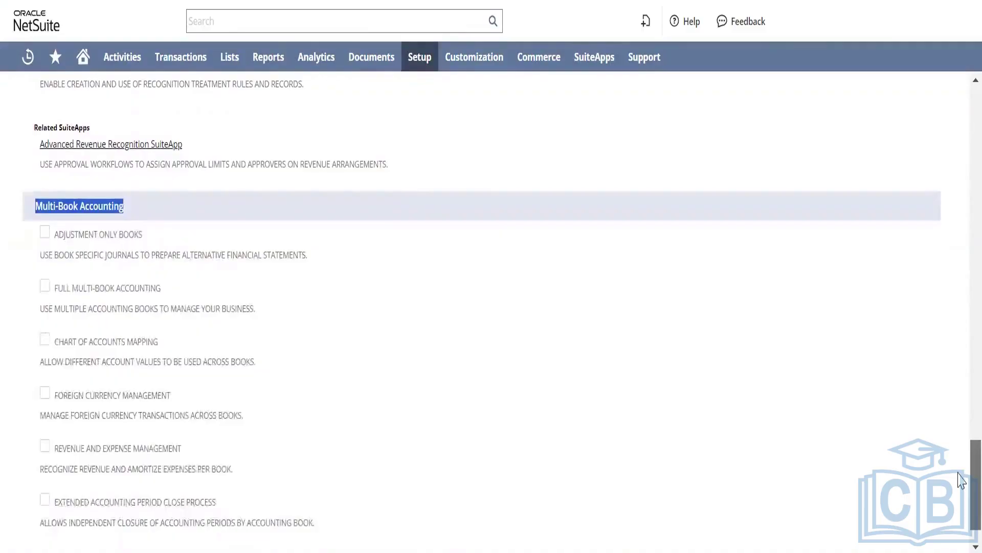
# Enable Advanced Revenue Management (Essentials) in the Revenue Accounting section and accept the alert
pyautogui.scroll(5, 962, 481)
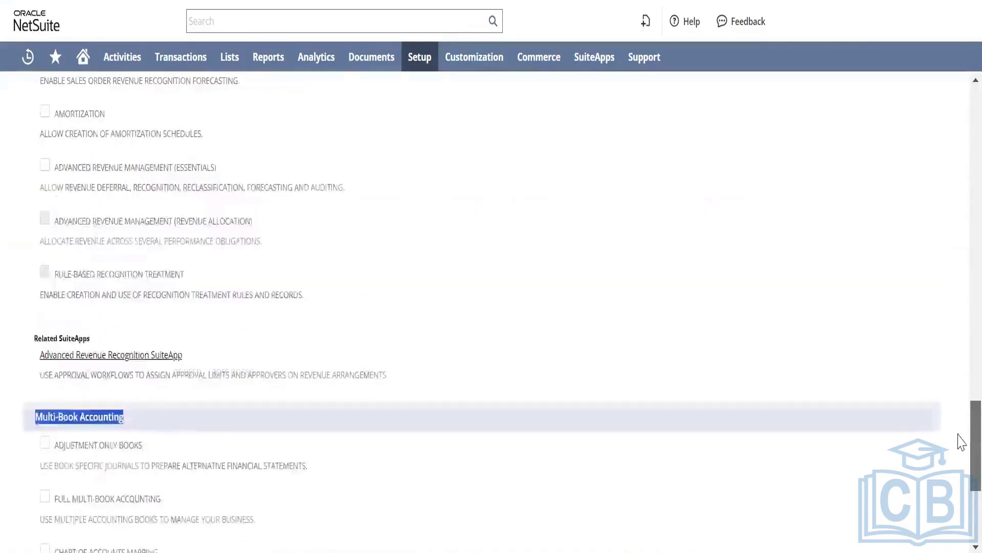
pyautogui.scroll(2, 962, 432)
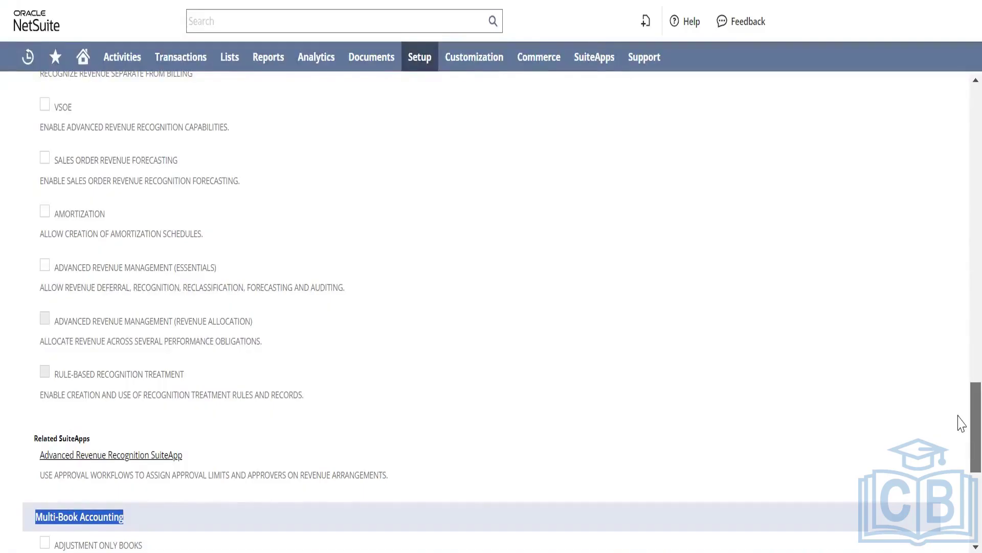
pyautogui.scroll(1, 962, 423)
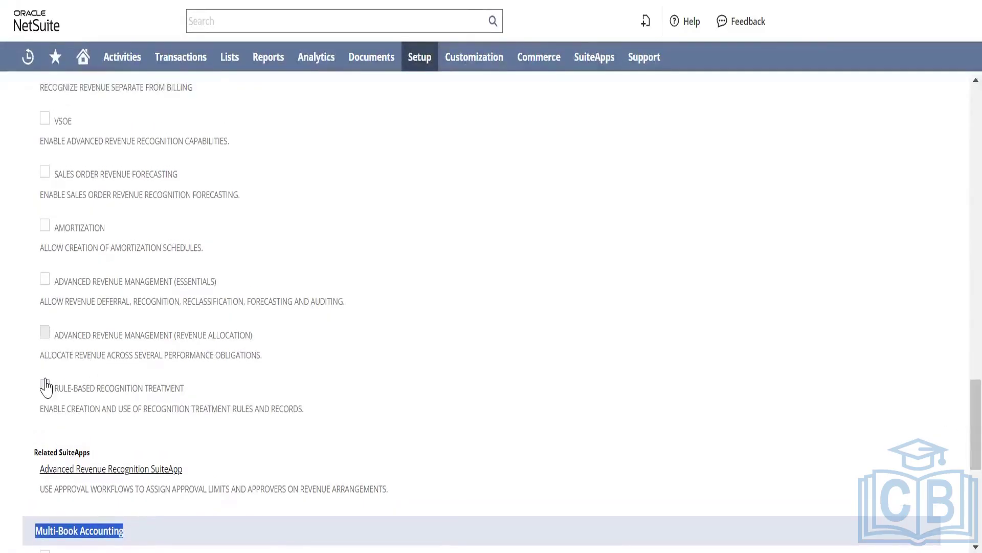
pyautogui.click(46, 285)
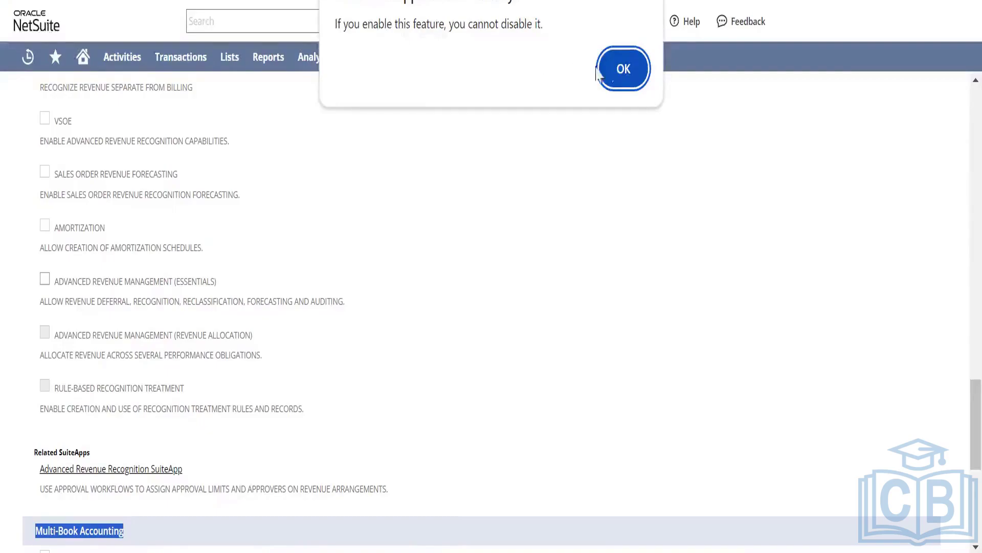
pyautogui.click(622, 72)
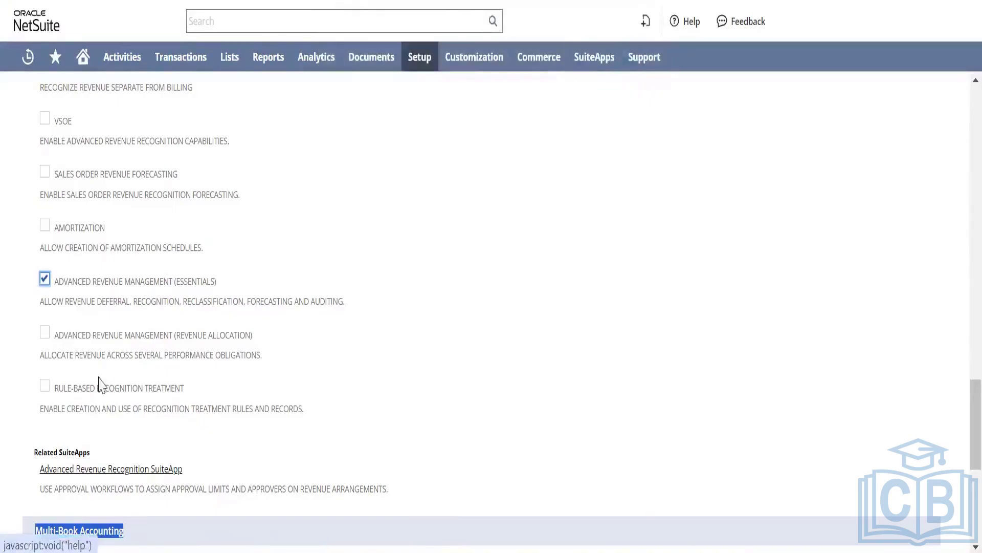
# Enable Advanced Revenue Management (Revenue Allocation), accept the alert, and also enable Rule-Based Recognition Treatment
pyautogui.click(44, 334)
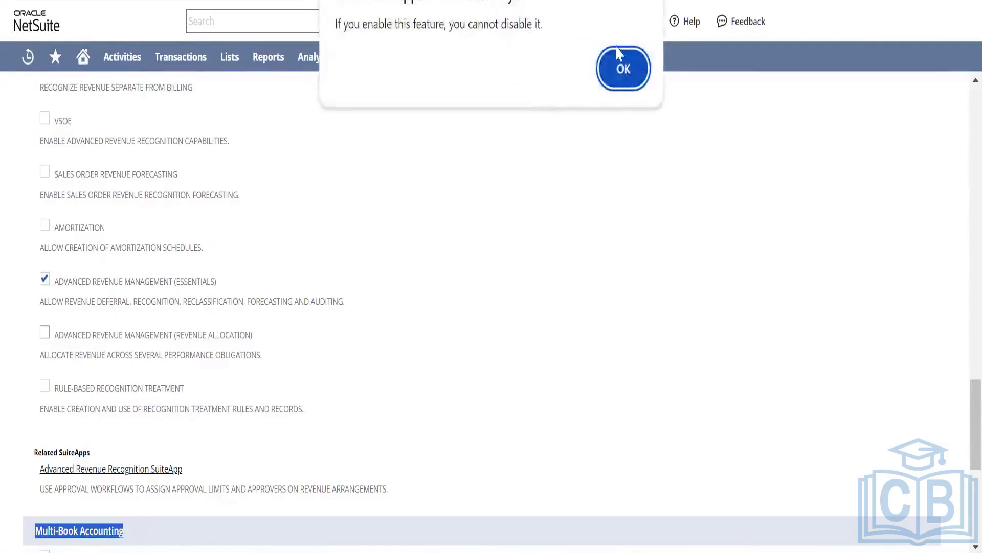
pyautogui.click(622, 68)
pyautogui.click(46, 398)
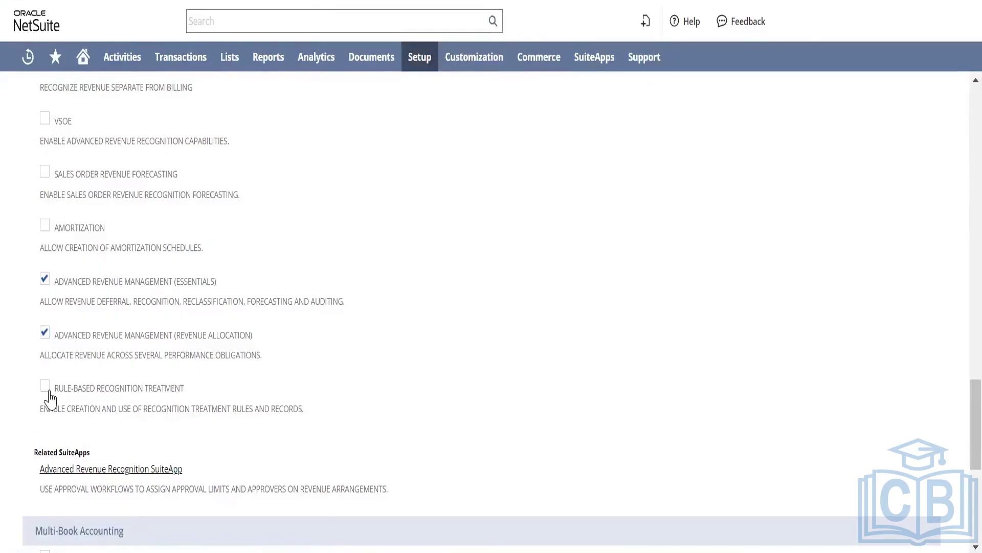
pyautogui.click(44, 388)
# Clear Rule-Based Recognition Treatment and both Advanced Revenue Management features, Revenue Allocation and Essentials
pyautogui.click(44, 388)
pyautogui.click(44, 333)
pyautogui.click(44, 279)
# Show the Tax features in Enable Features and review the Tax & Compliance options and related SuiteApps
pyautogui.scroll(8, 961, 391)
pyautogui.scroll(-8, 960, 396)
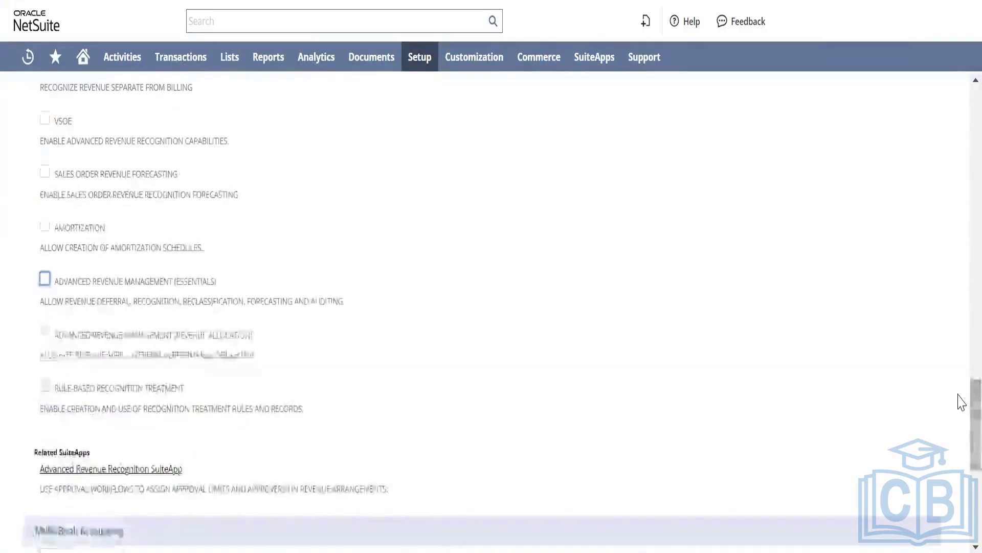
pyautogui.scroll(15, 960, 358)
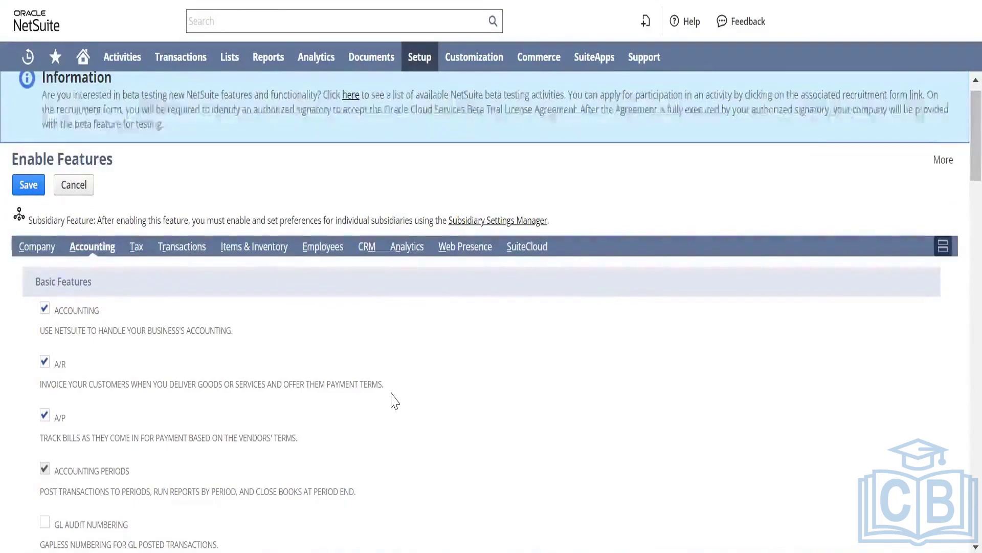
pyautogui.click(135, 249)
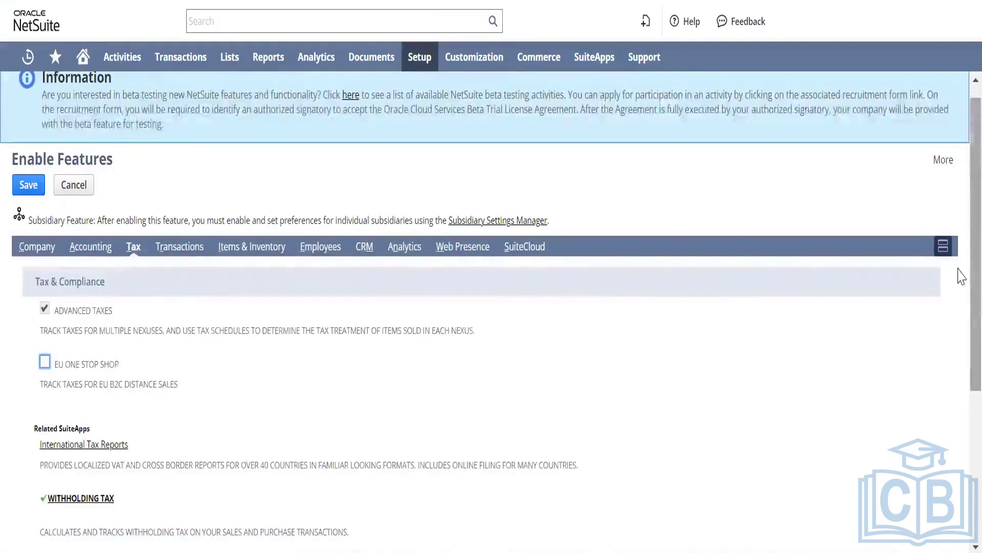
pyautogui.moveTo(961, 281); pyautogui.dragTo(960, 369)
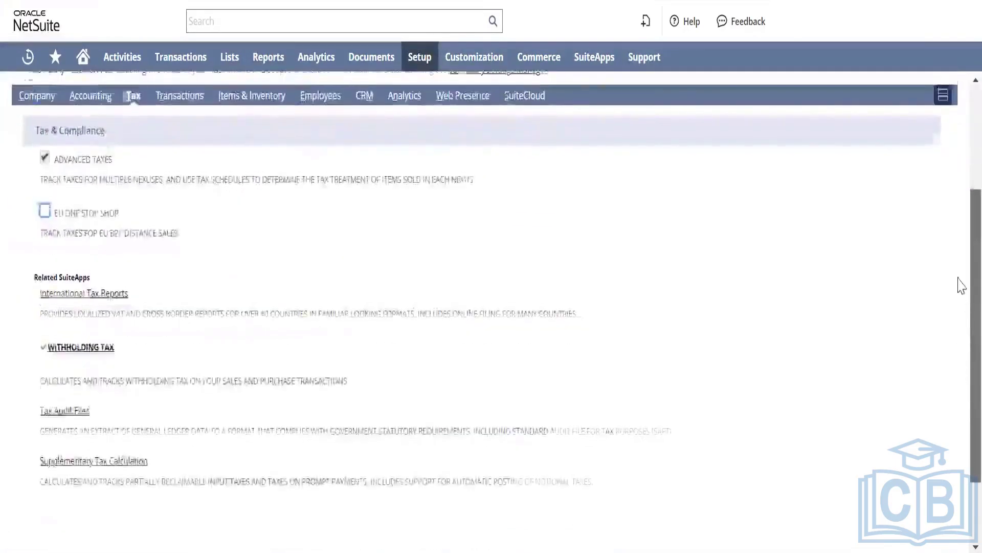
pyautogui.scroll(3, 960, 281)
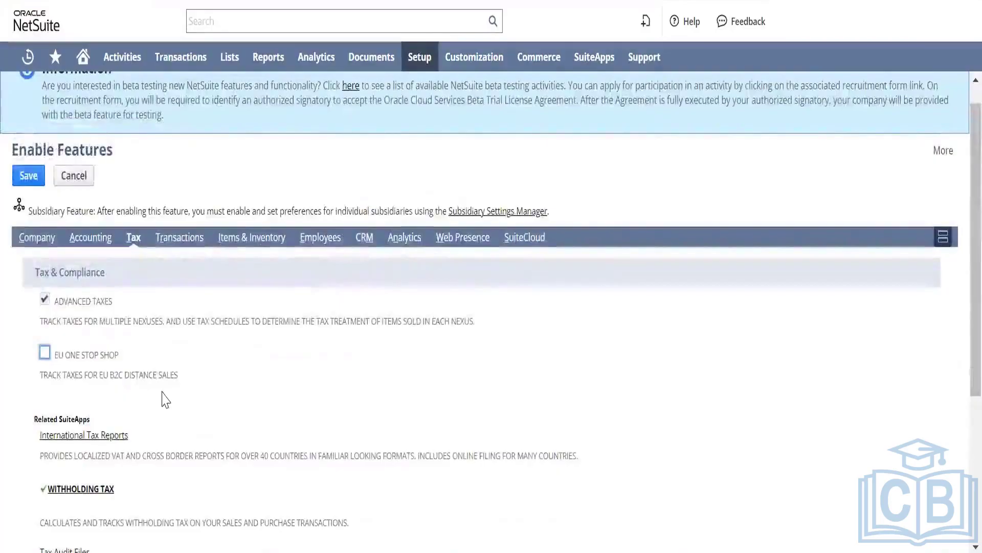
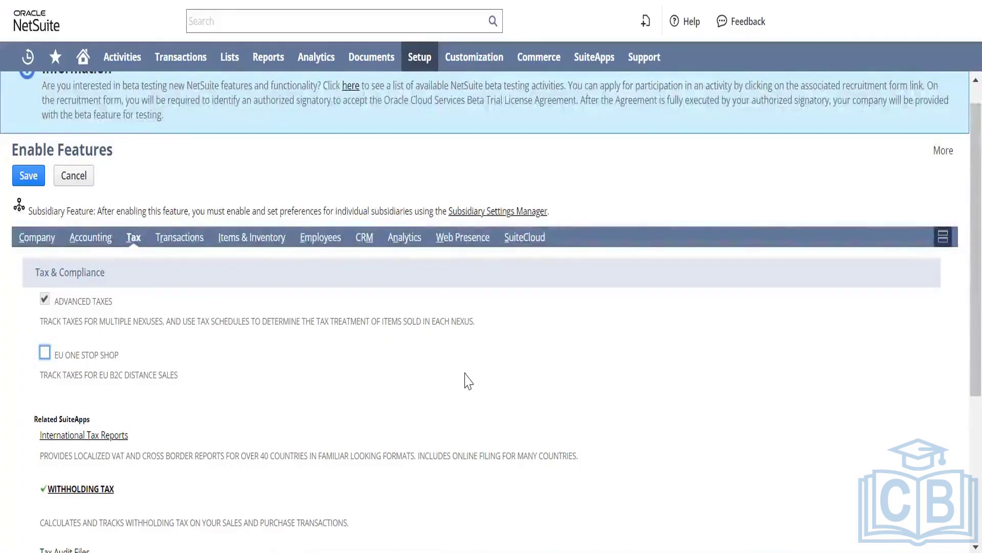
# Open the Tax Codes list from the accounting setup's tax section in a new browser tab
pyautogui.moveTo(420, 56)
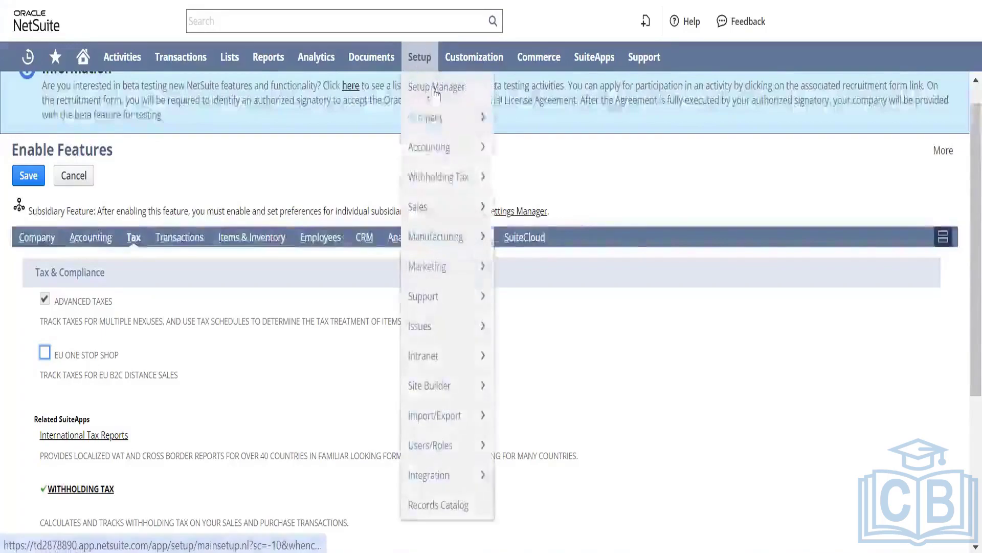
pyautogui.moveTo(443, 134)
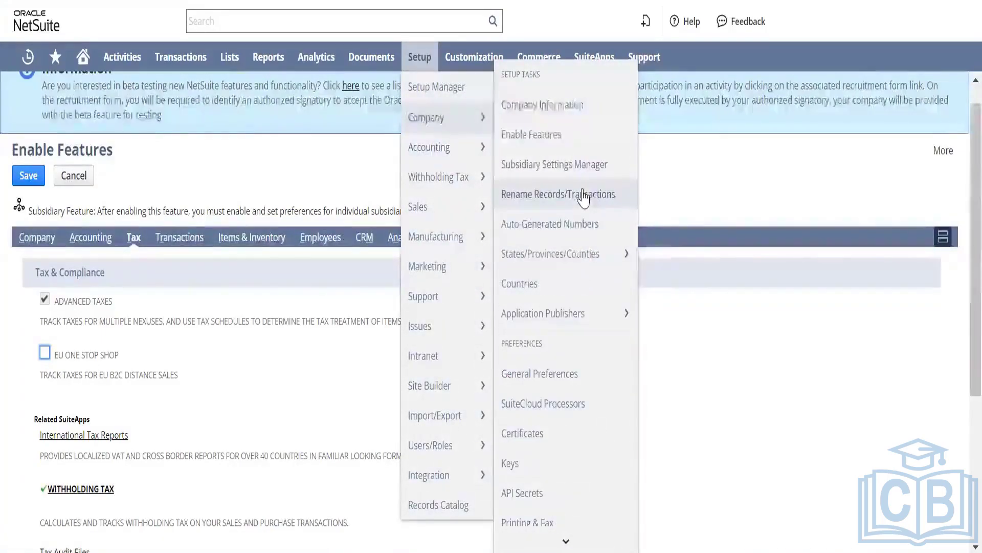
pyautogui.moveTo(573, 263)
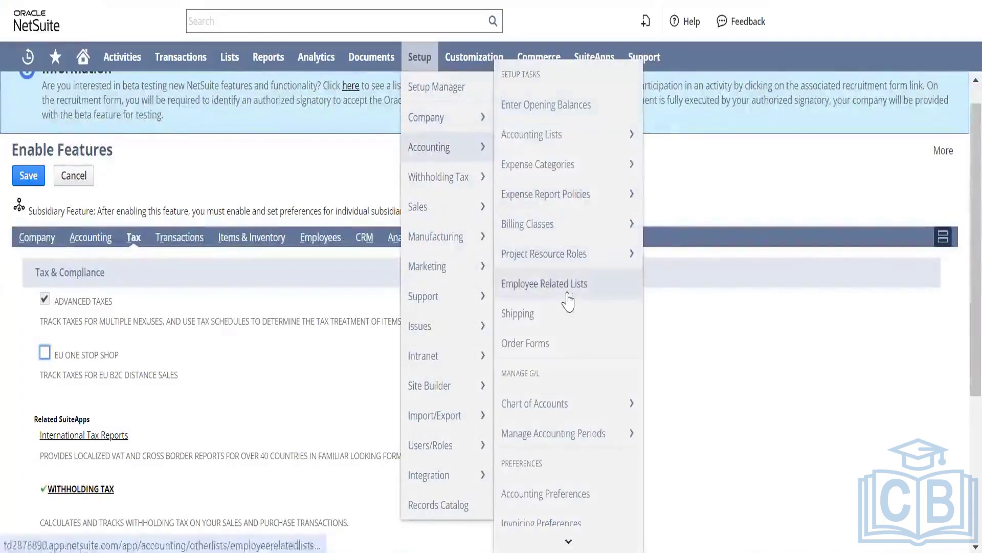
pyautogui.moveTo(568, 542)
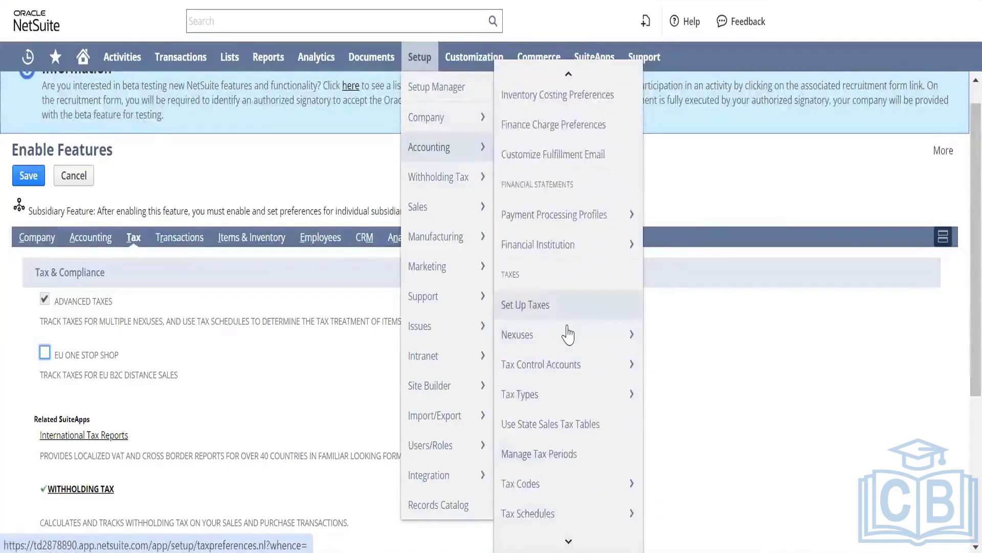
pyautogui.moveTo(568, 340)
pyautogui.moveTo(577, 369)
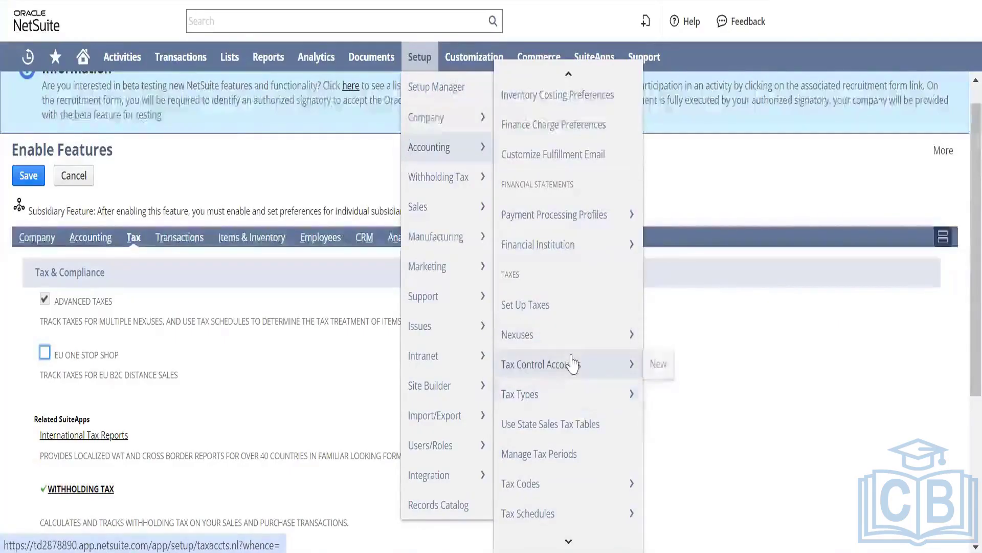
pyautogui.rightClick(569, 489)
pyautogui.click(644, 276)
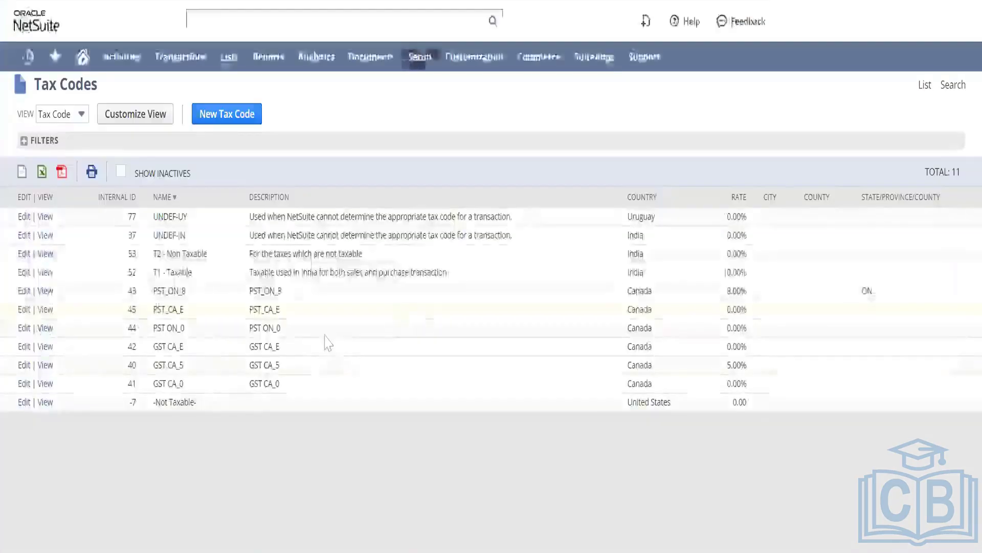
# Expand the Tax Codes list filters and set the country filter to United States
pyautogui.click(26, 144)
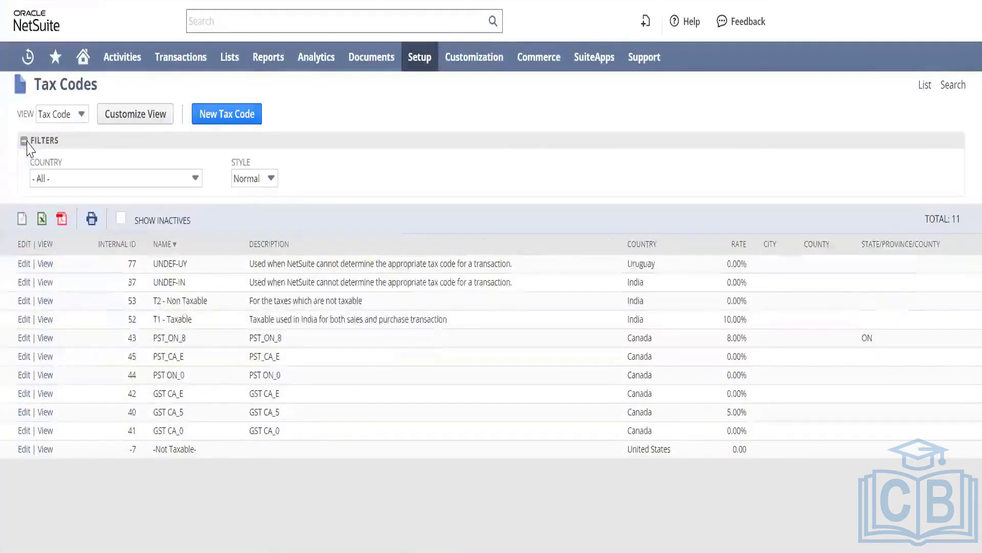
pyautogui.click(107, 182)
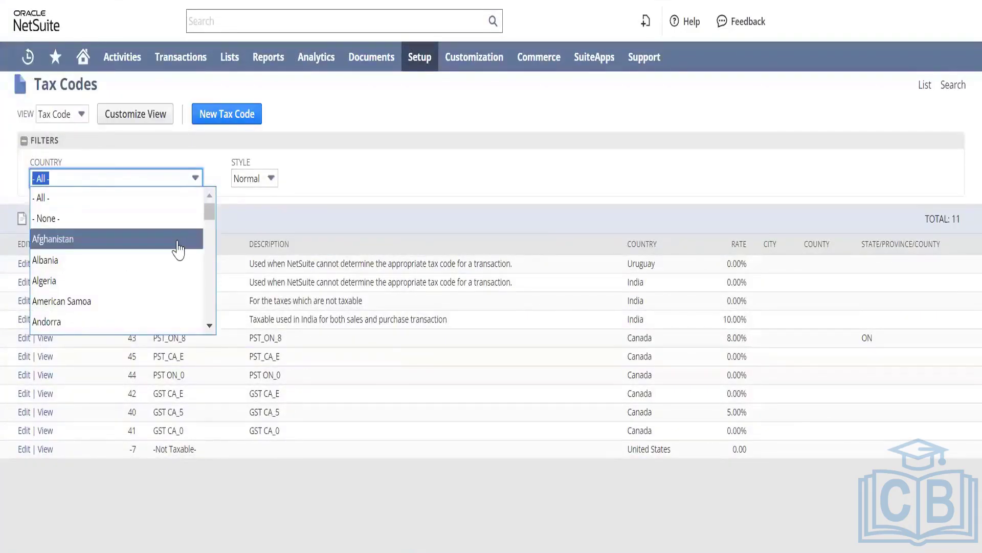
pyautogui.write('un')
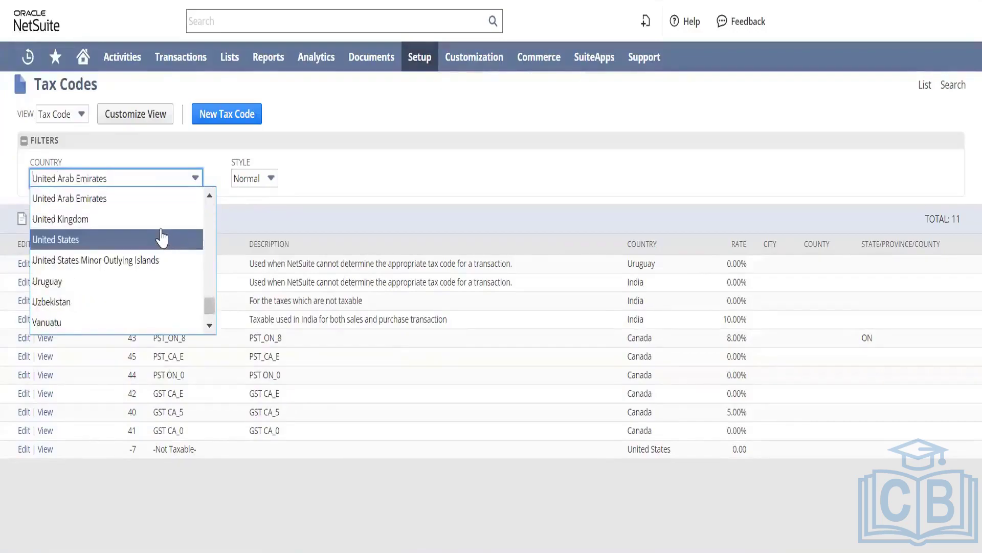
pyautogui.click(161, 237)
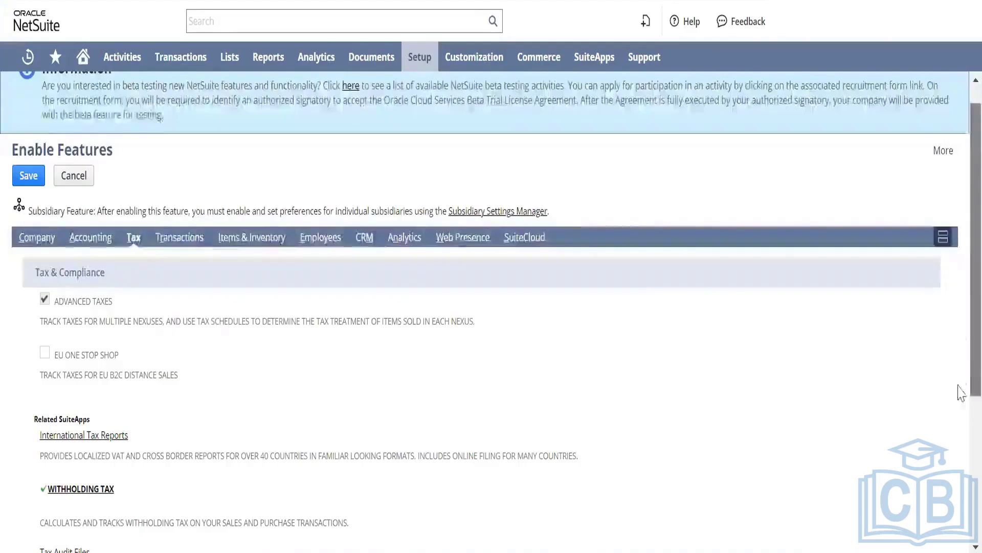
pyautogui.scroll(-5, 960, 399)
pyautogui.scroll(5, 961, 438)
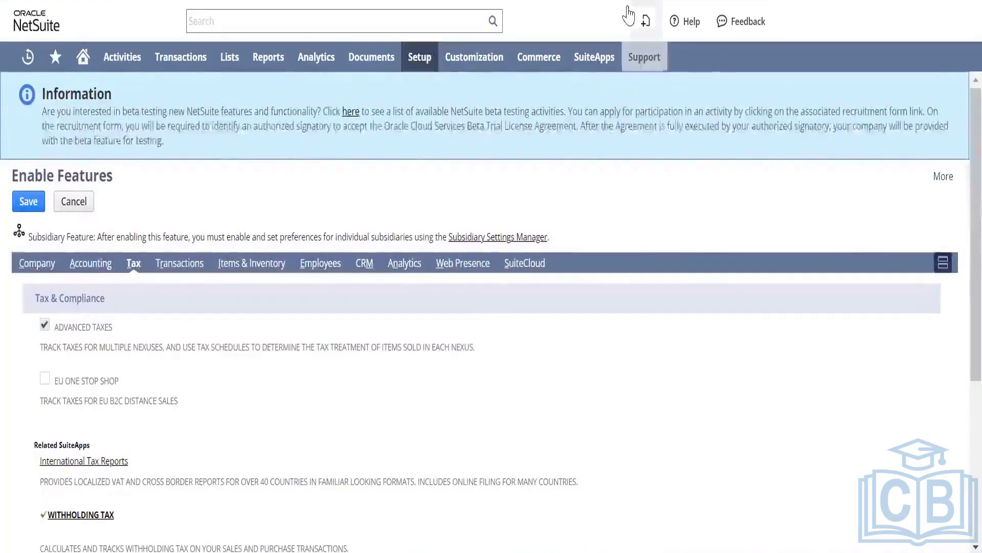
pyautogui.moveTo(645, 57)
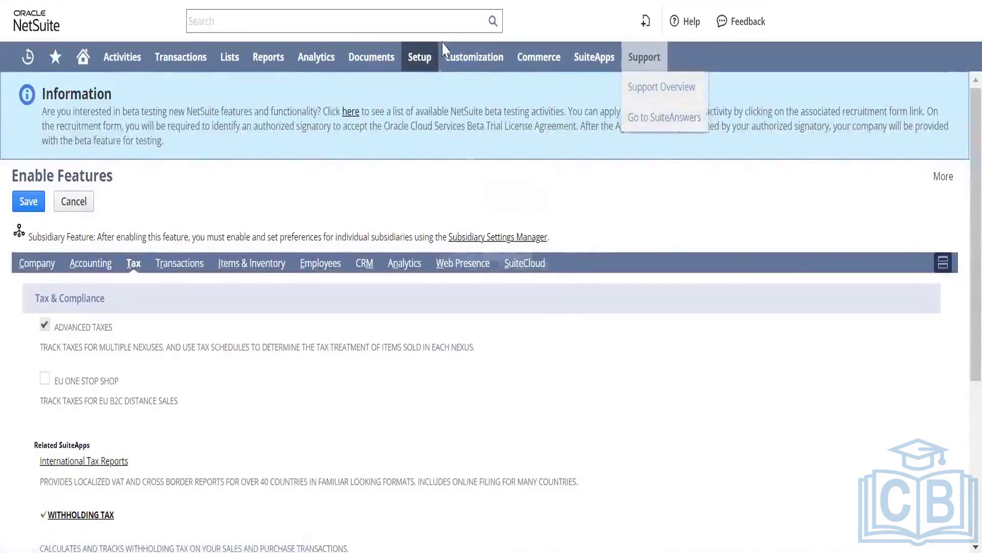
pyautogui.moveTo(419, 56)
pyautogui.moveTo(440, 117)
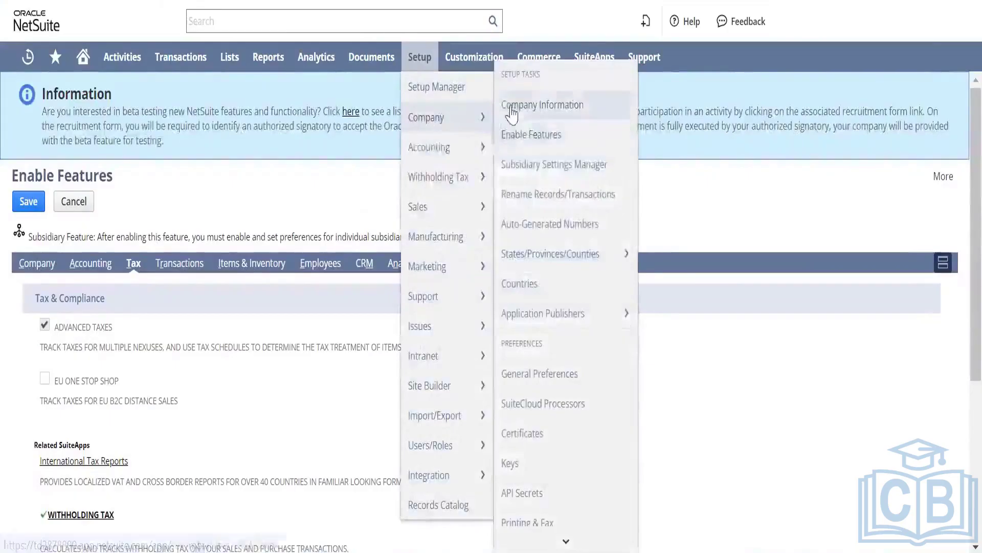
pyautogui.moveTo(440, 148)
pyautogui.moveTo(512, 148)
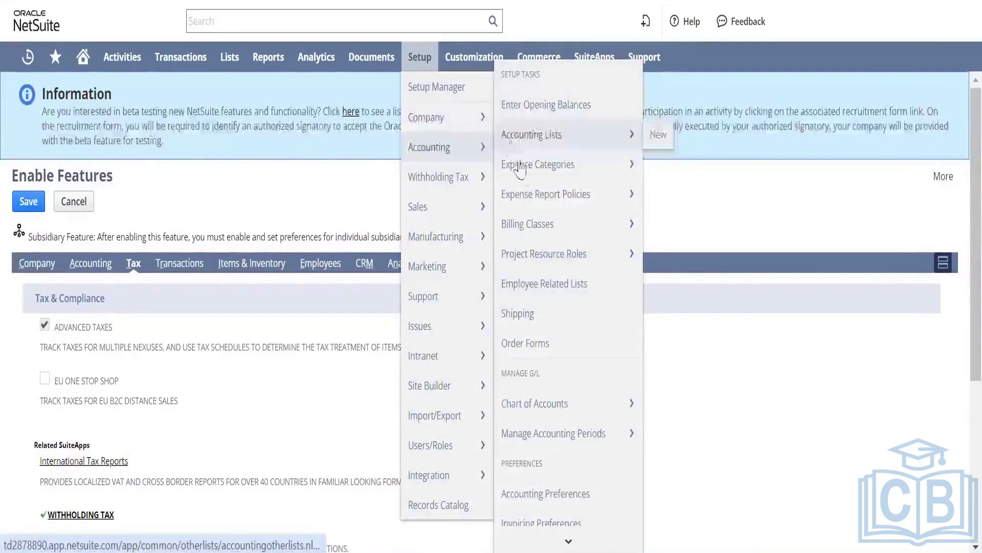
pyautogui.press('F5')
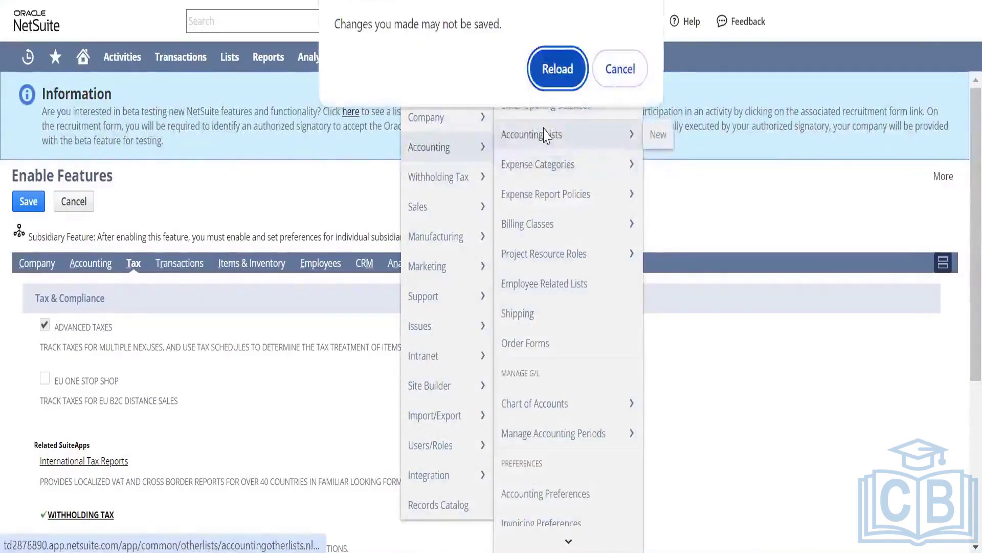
pyautogui.click(620, 70)
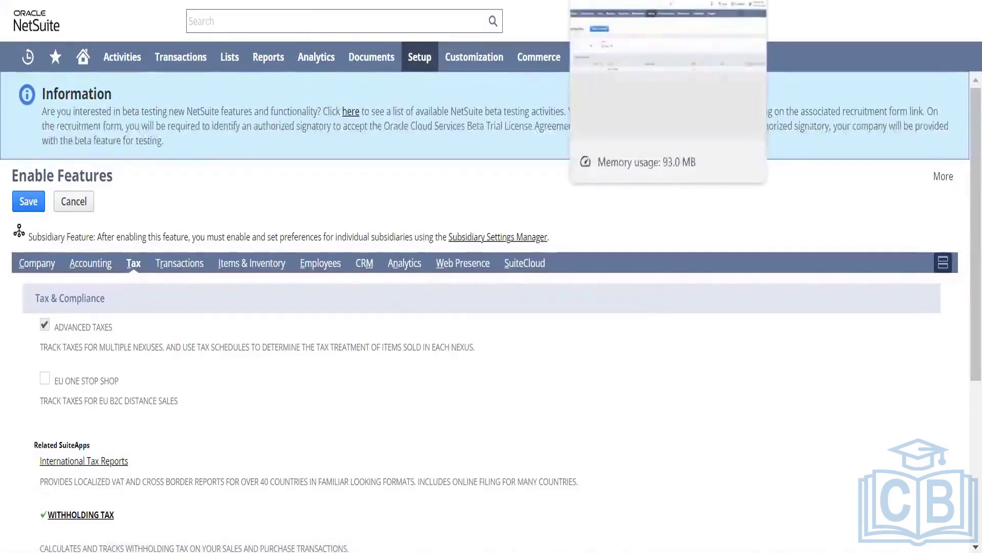
# Return to the filtered Tax Codes list, view the -Not Taxable- tax code and examine its name, rate and other fields
pyautogui.click(598, 0)
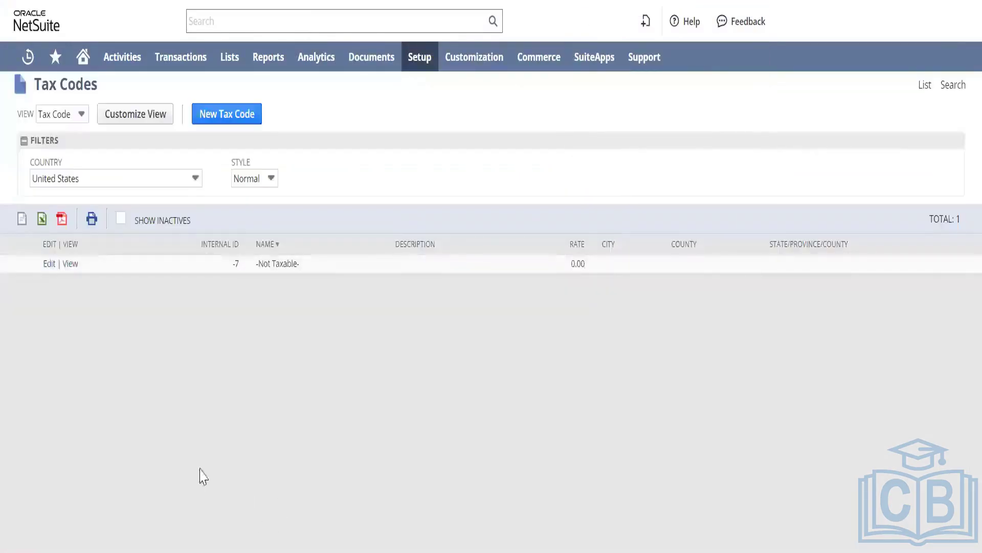
pyautogui.click(71, 264)
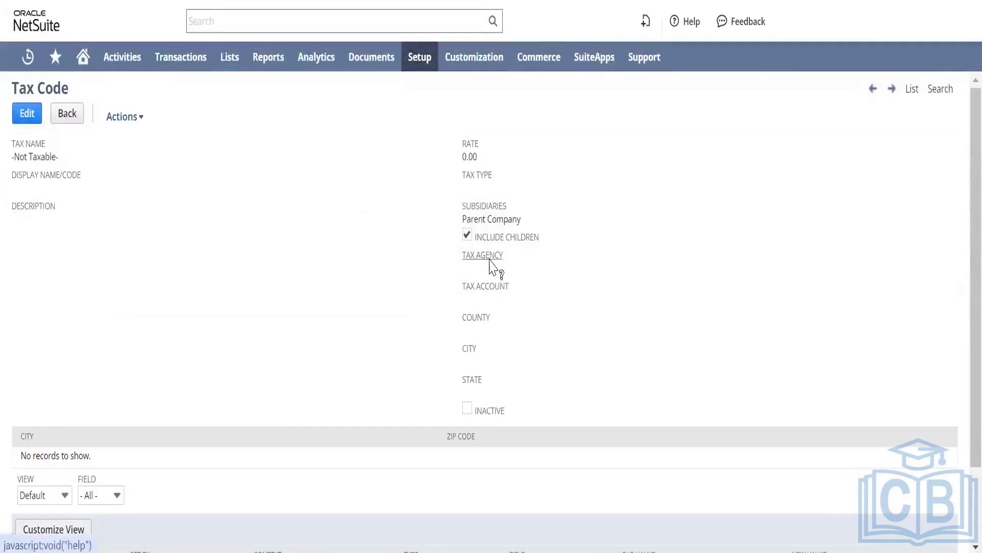
pyautogui.tripleClick(51, 156)
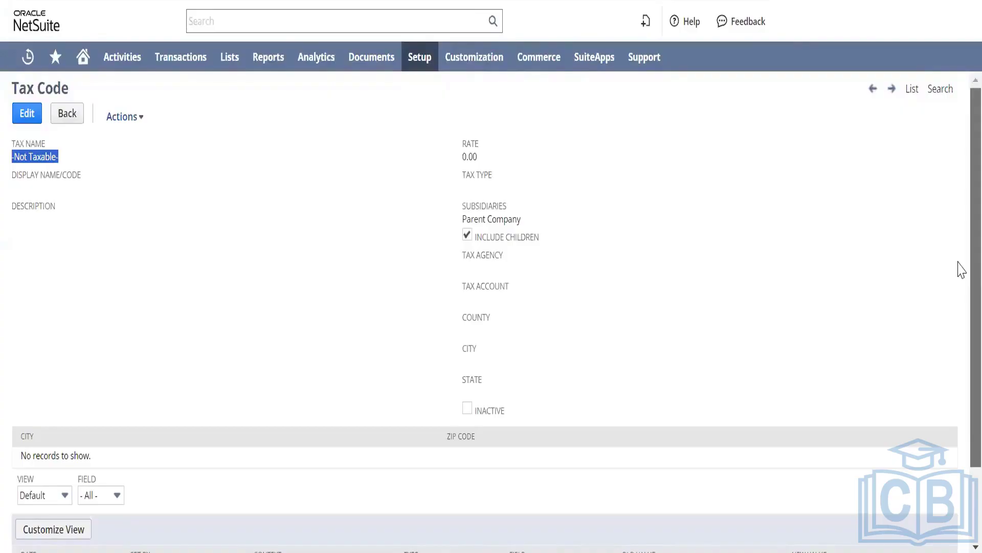
pyautogui.scroll(-1, 959, 286)
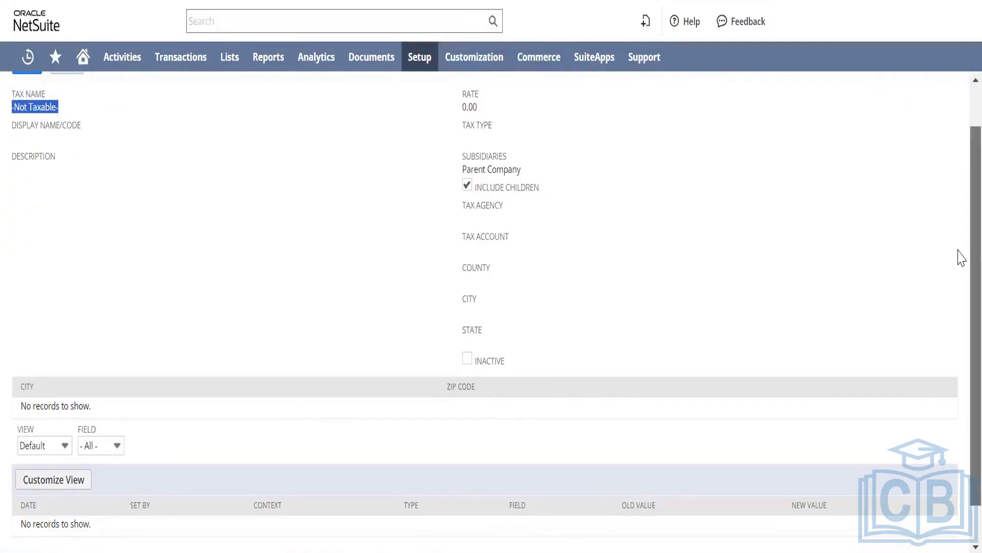
pyautogui.scroll(2, 961, 258)
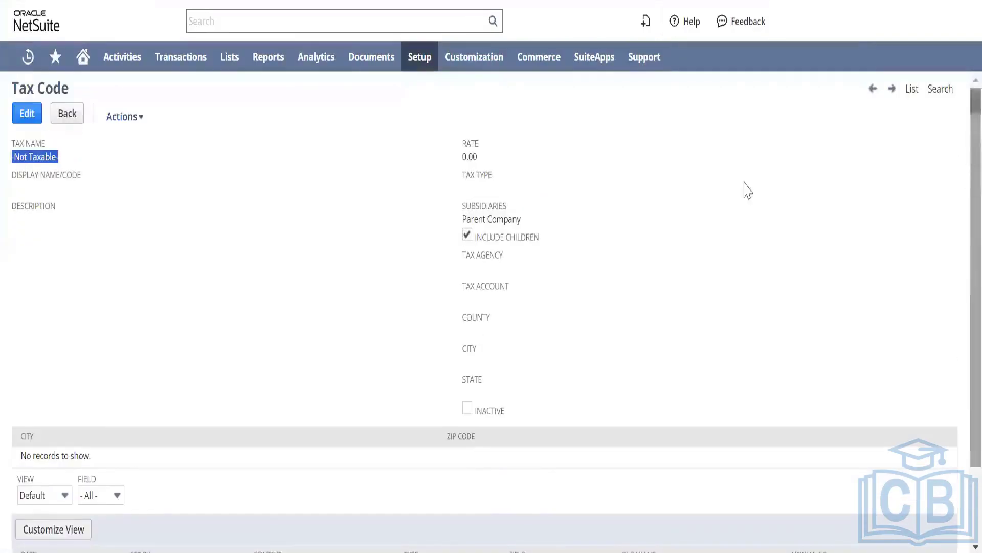
pyautogui.doubleClick(469, 155)
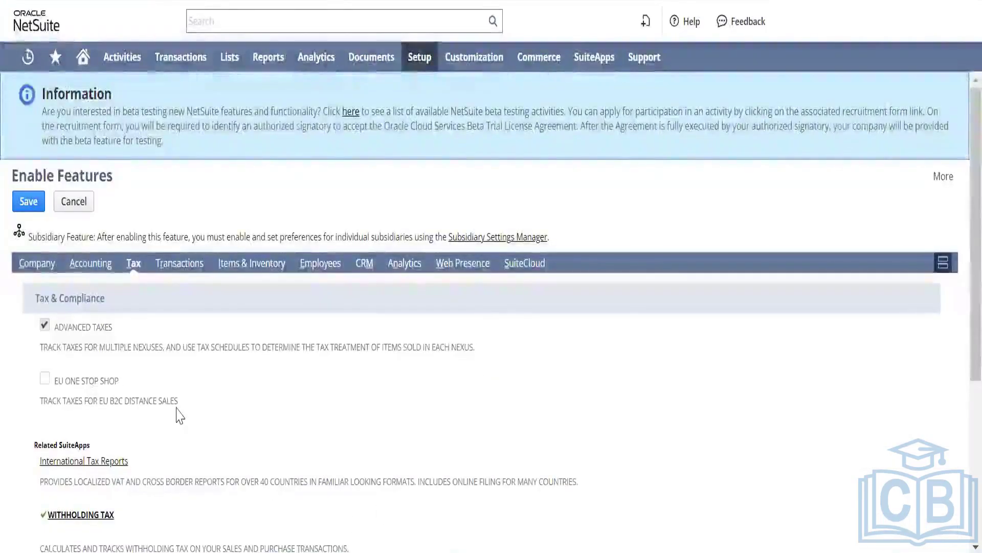
# Go back to Enable Features, show the Transactions features and look over the available transaction categories
pyautogui.click(177, 264)
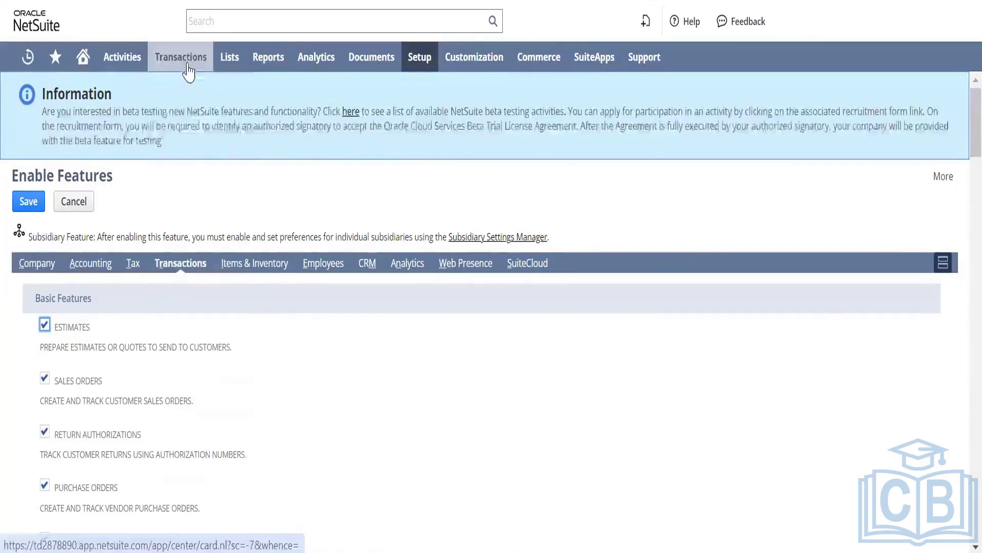
pyautogui.moveTo(189, 72)
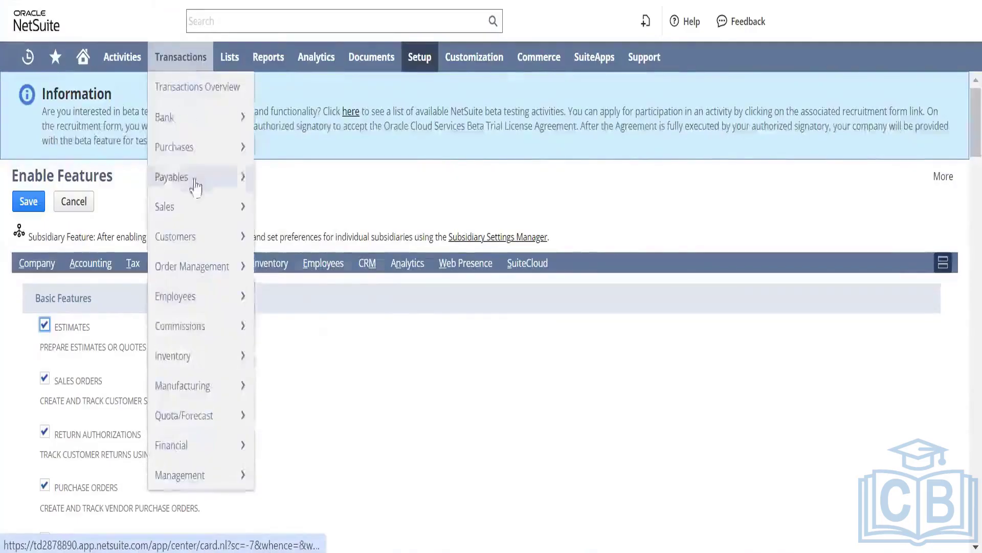
pyautogui.moveTo(190, 207)
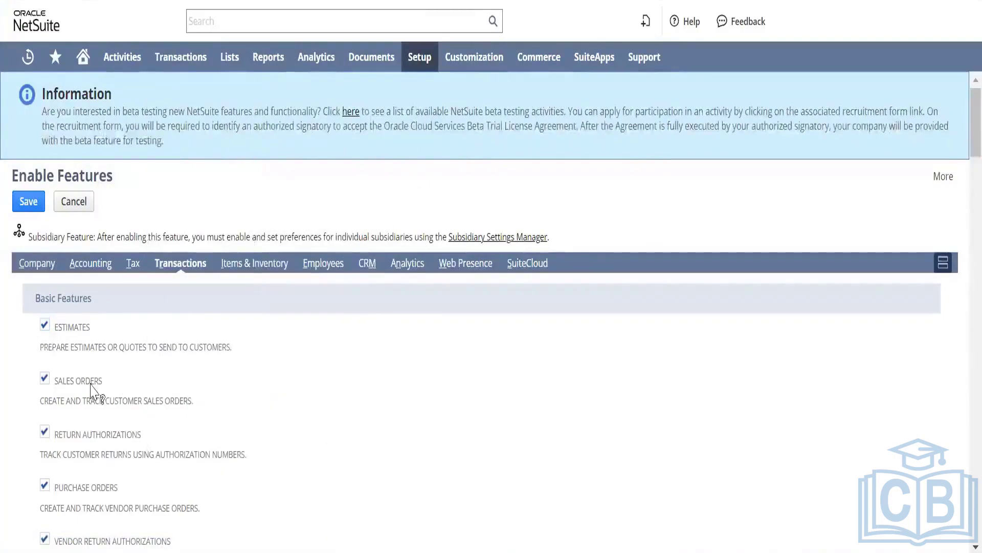
# Try to turn off the Sales Orders feature together with its dependent features and read why advanced shipping cannot be turned off
pyautogui.click(44, 380)
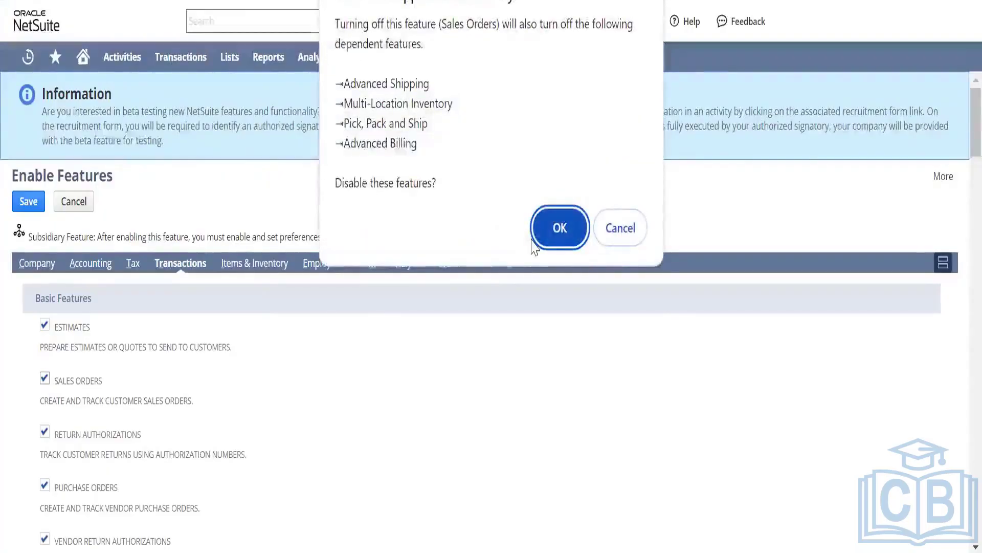
pyautogui.click(558, 251)
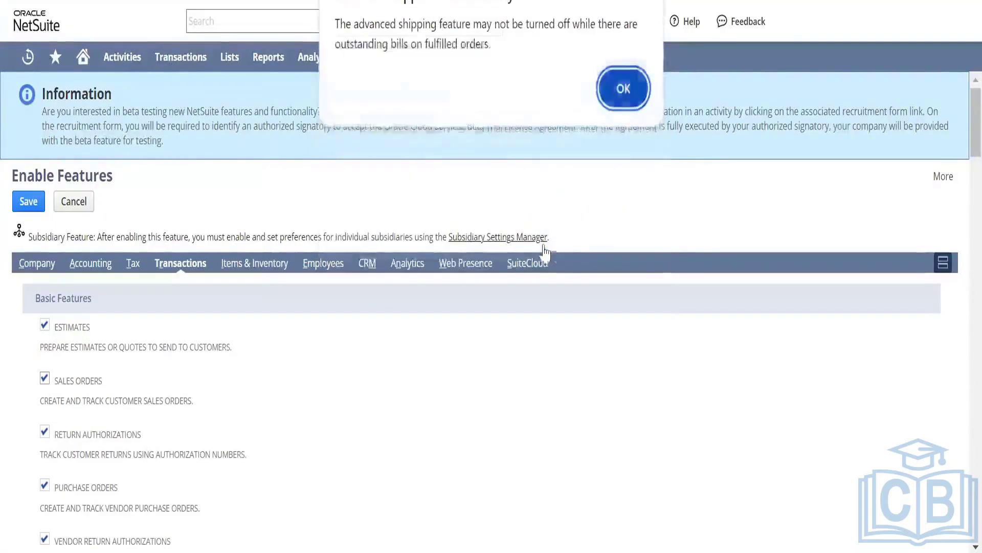
pyautogui.click(624, 91)
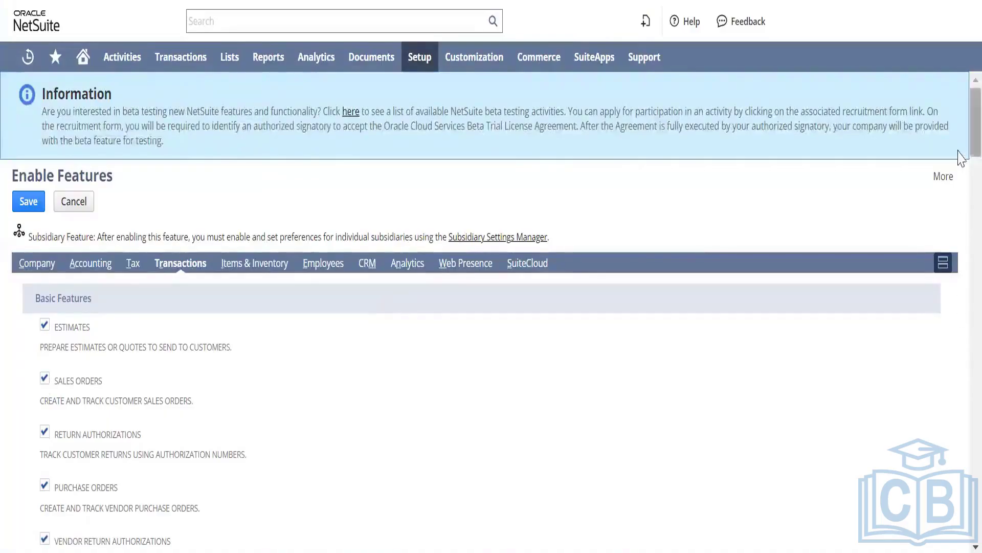
pyautogui.scroll(-1, 961, 166)
pyautogui.scroll(-2, 961, 166)
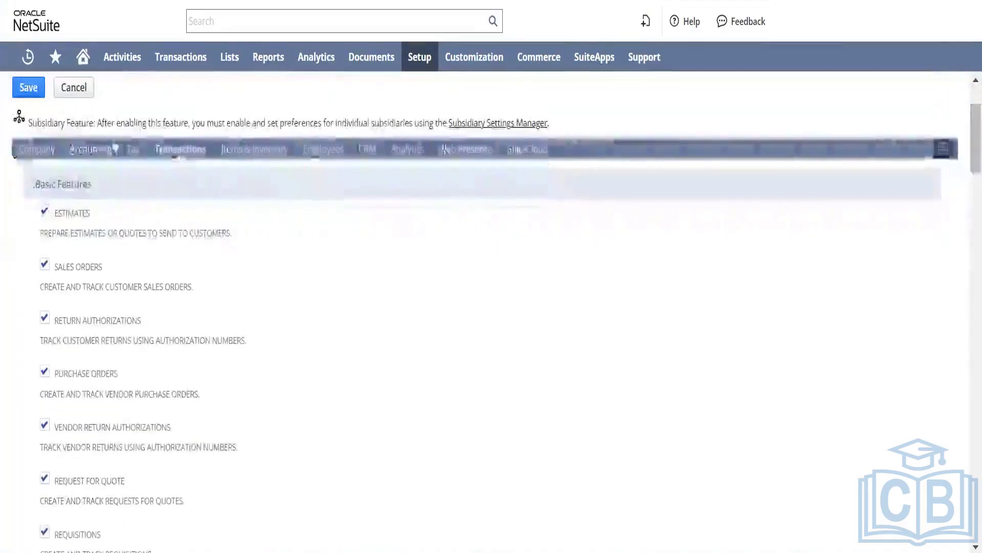
pyautogui.click(44, 266)
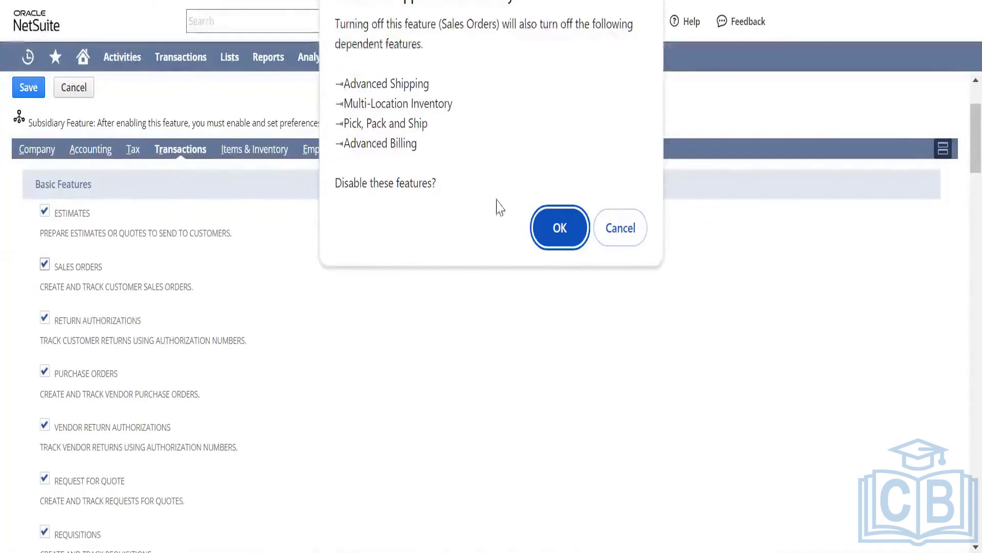
pyautogui.click(551, 239)
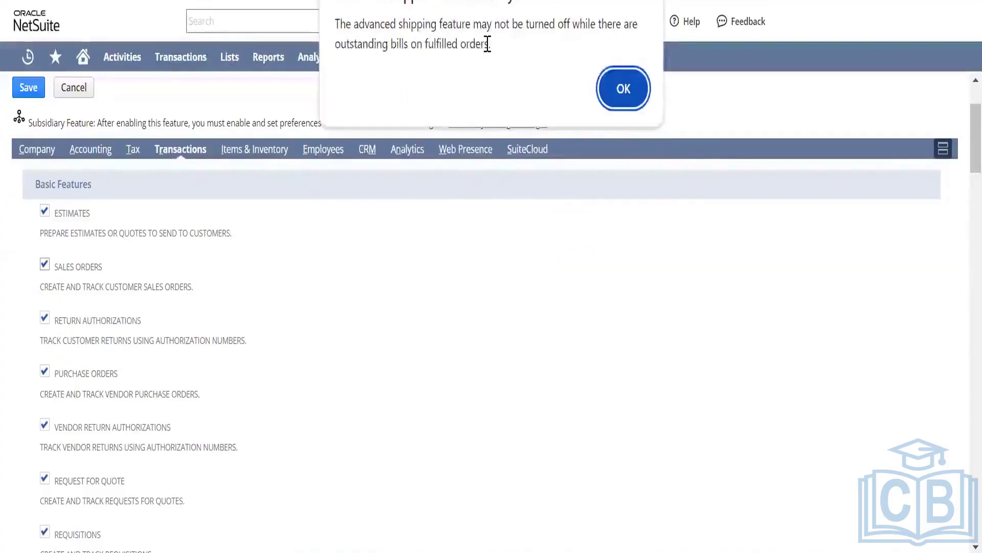
pyautogui.moveTo(488, 44); pyautogui.dragTo(367, 31)
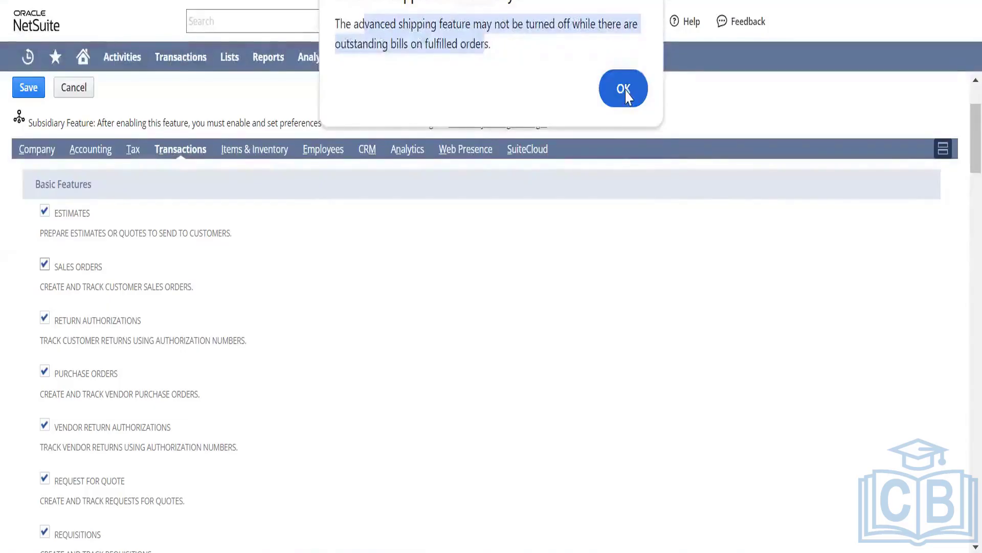
pyautogui.click(623, 96)
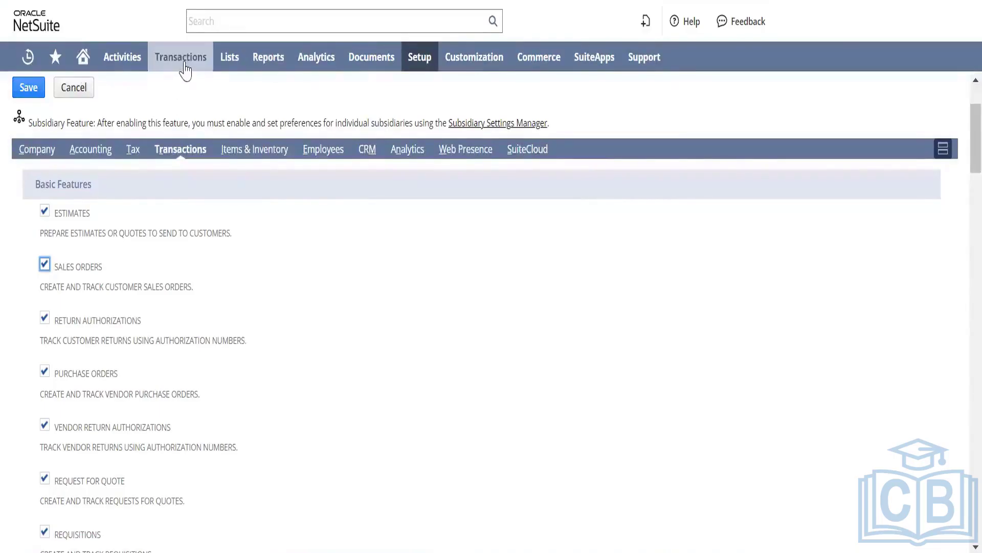
# Look over the transaction types available under Sales, Customers, Order Management and Purchases, including vendor return authorizations
pyautogui.moveTo(183, 69)
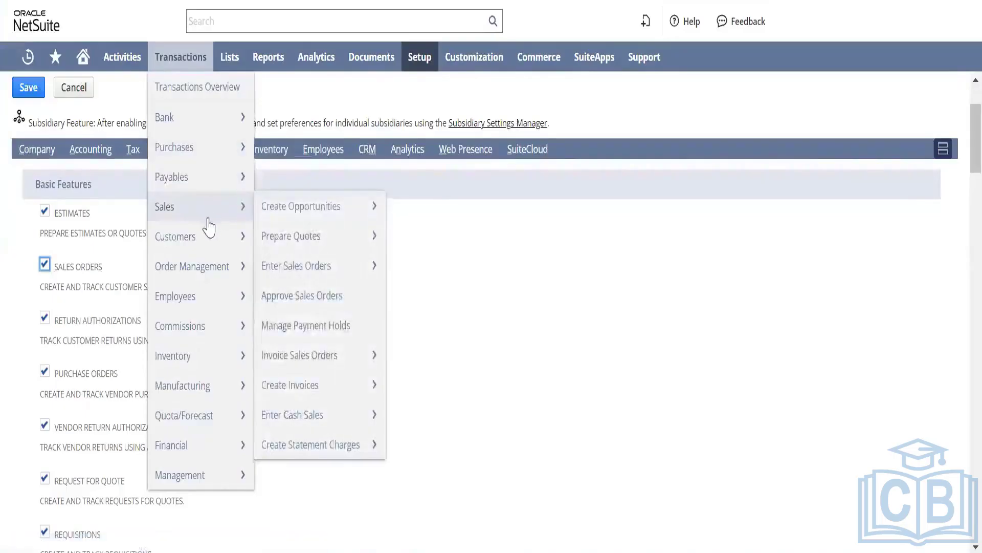
pyautogui.moveTo(203, 218)
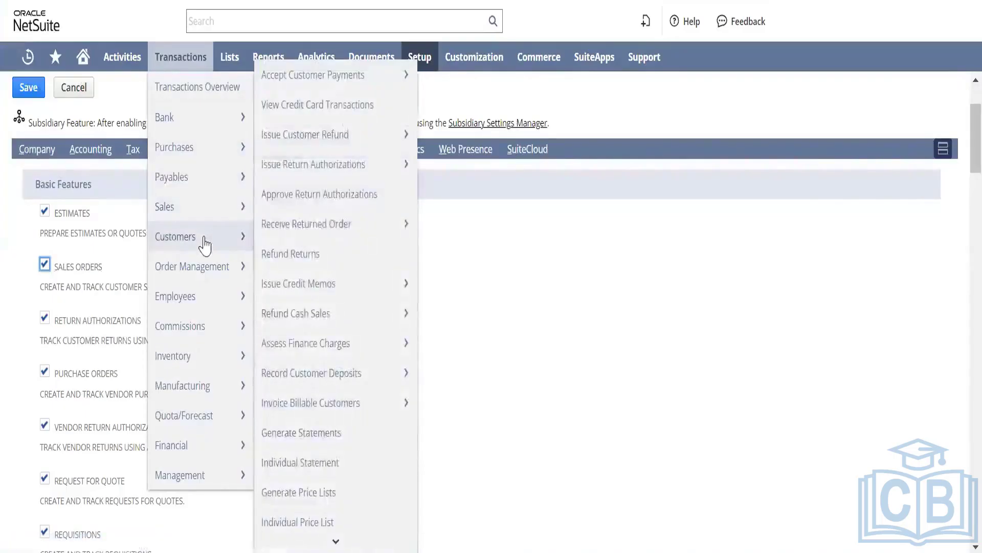
pyautogui.moveTo(209, 266)
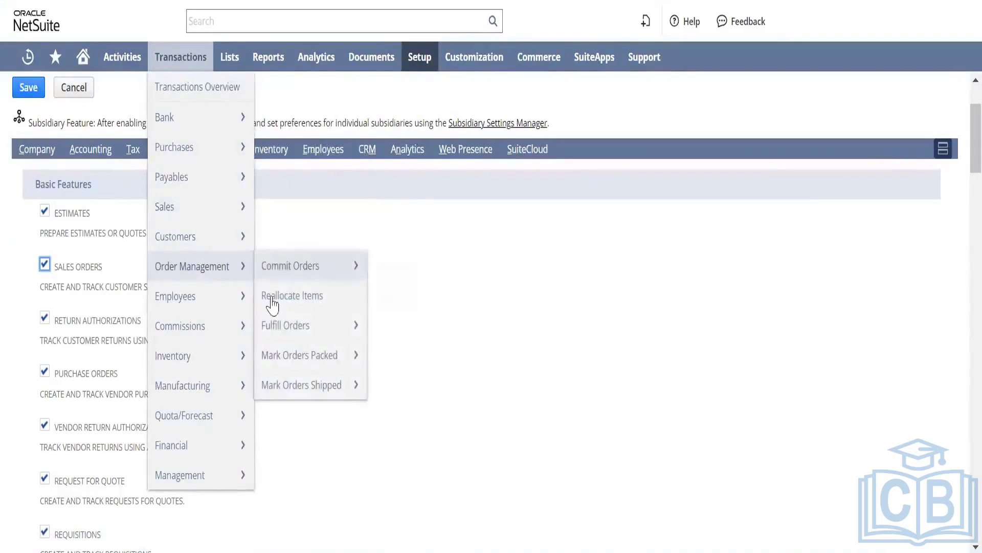
pyautogui.moveTo(274, 320)
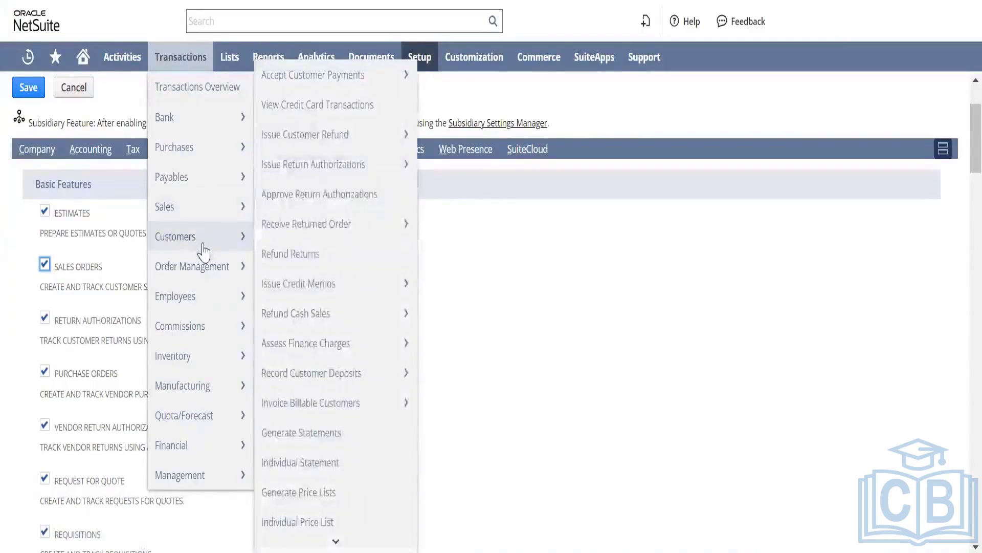
pyautogui.click(185, 360)
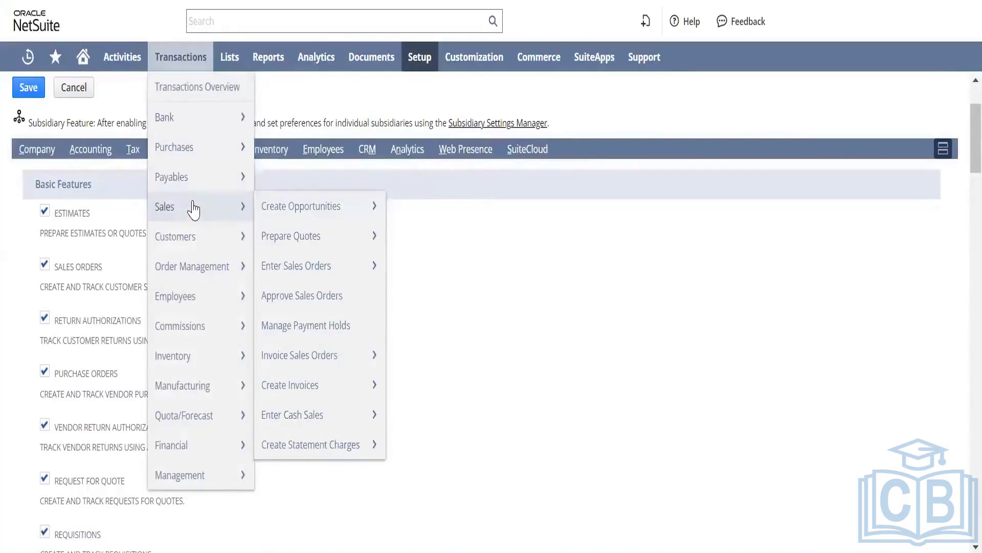
pyautogui.moveTo(310, 231)
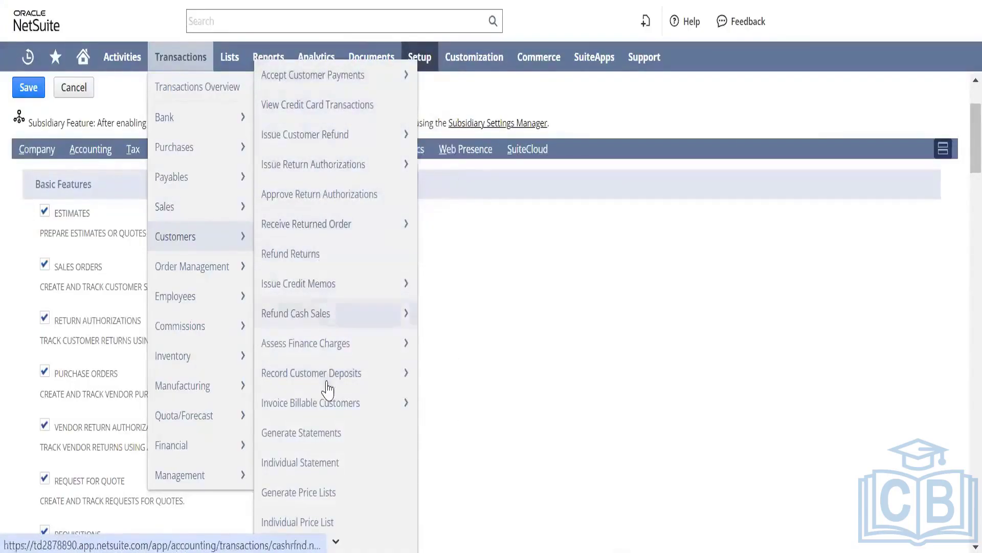
pyautogui.moveTo(328, 339)
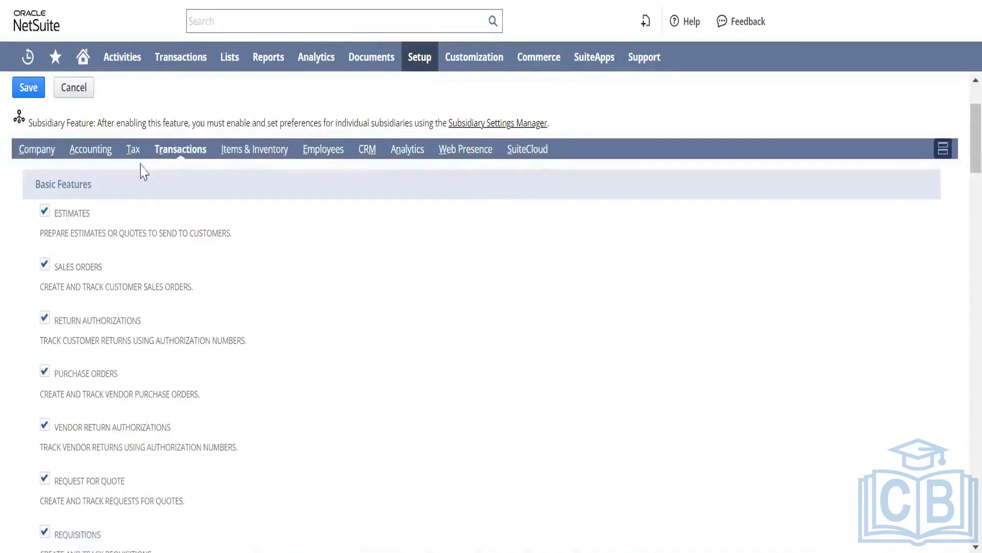
pyautogui.moveTo(203, 149)
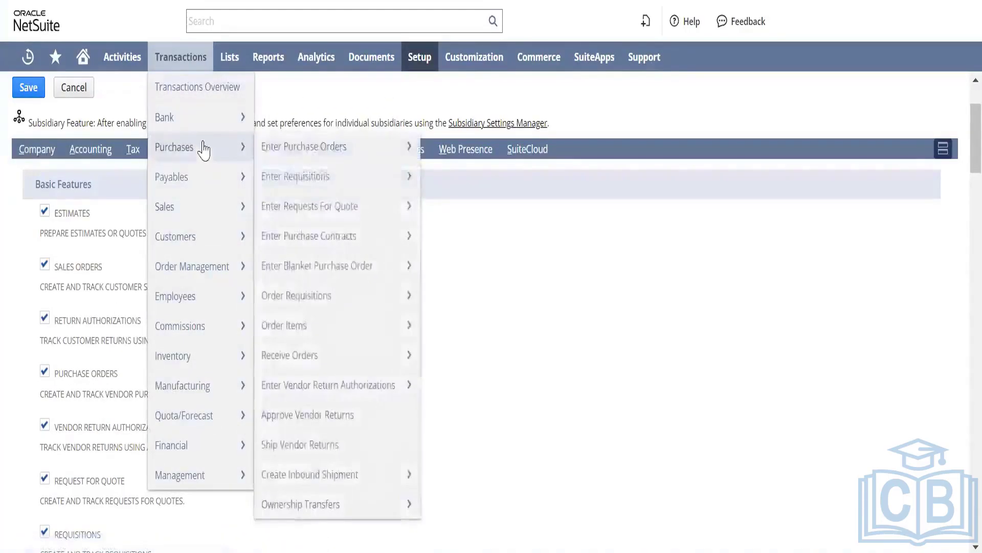
pyautogui.moveTo(208, 171)
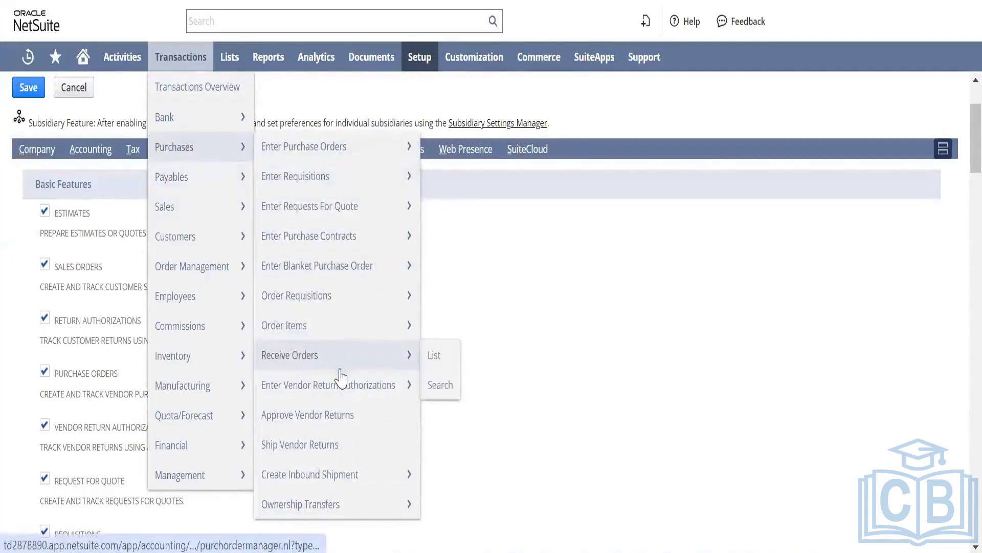
pyautogui.moveTo(339, 386)
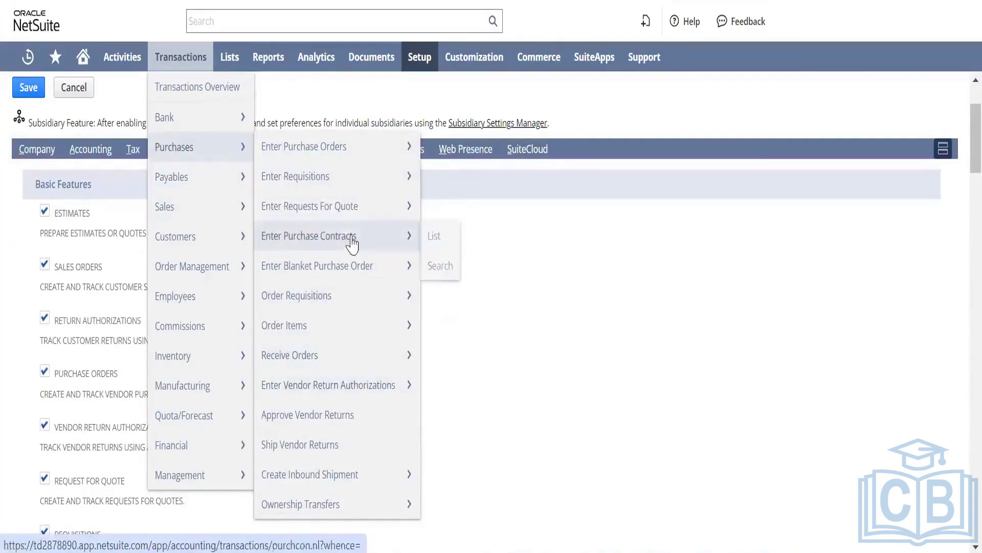
# Disable the Vendor Return Authorizations feature, try to save the change, read the notice and return to Enable Features
pyautogui.click(44, 425)
pyautogui.click(27, 89)
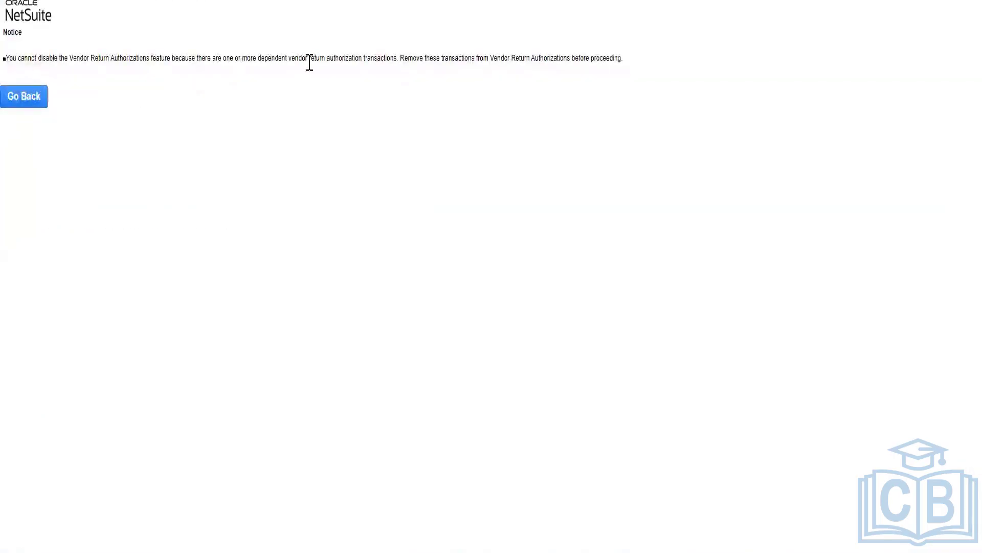
pyautogui.moveTo(316, 58); pyautogui.dragTo(268, 54)
pyautogui.moveTo(500, 58); pyautogui.dragTo(402, 58)
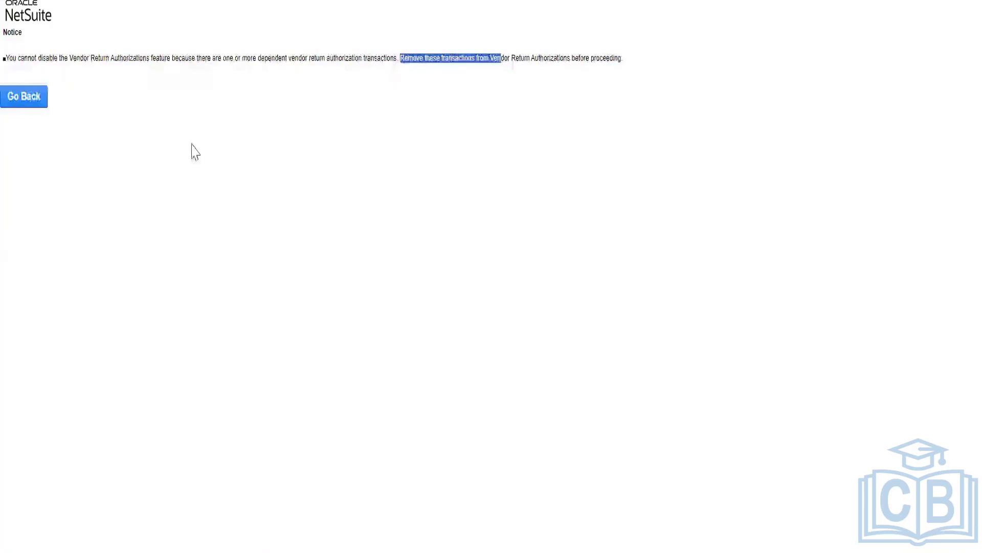
pyautogui.click(24, 97)
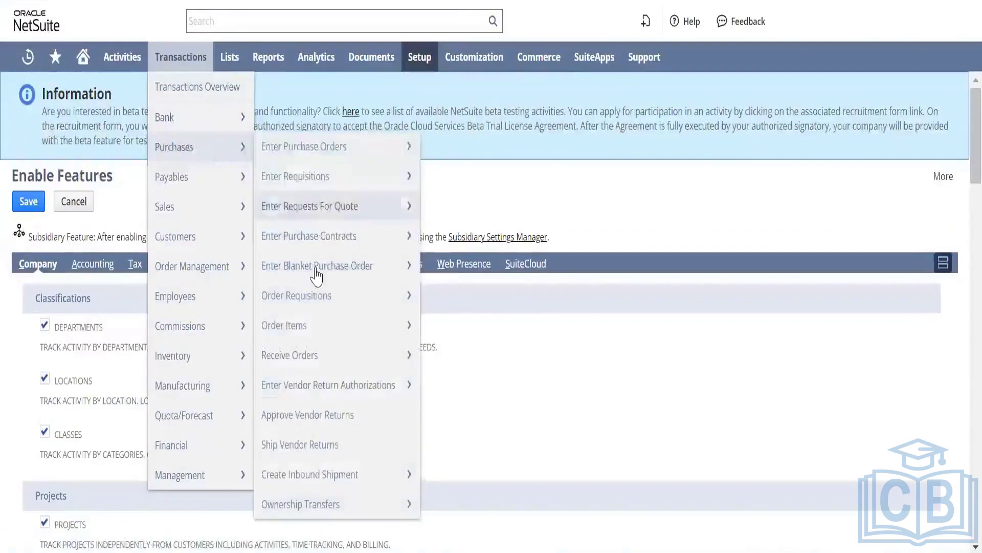
# Open the list of existing vendor return authorizations in a new browser tab
pyautogui.moveTo(389, 385)
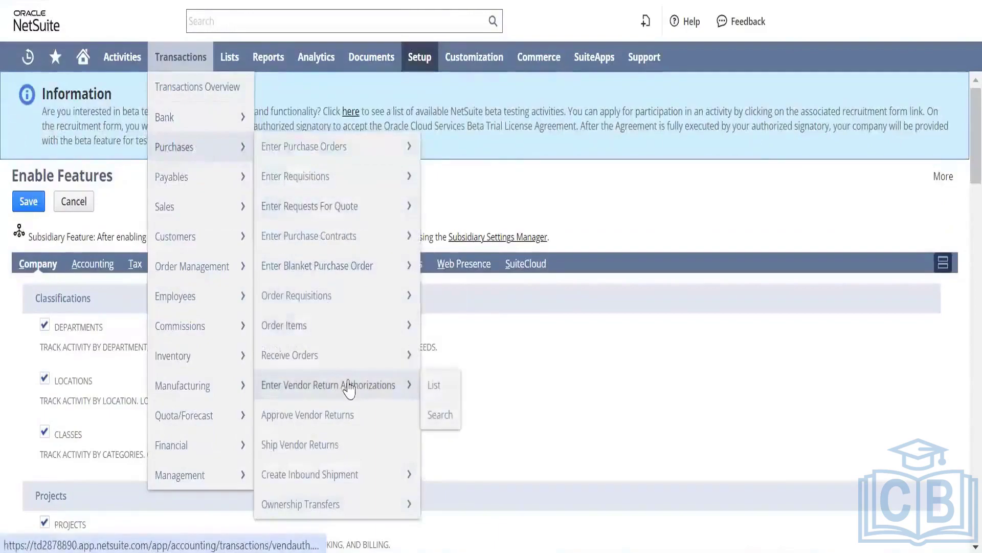
pyautogui.rightClick(432, 387)
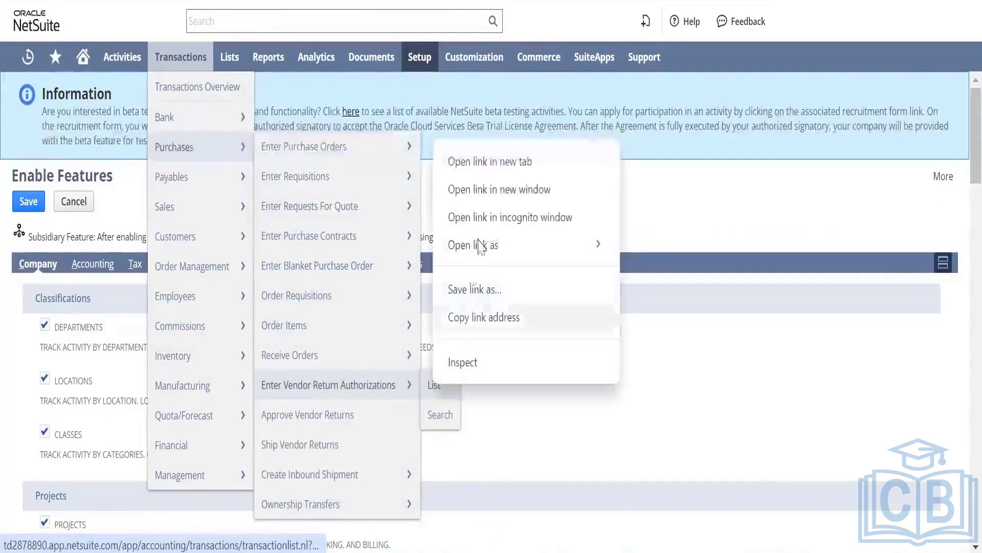
pyautogui.click(510, 169)
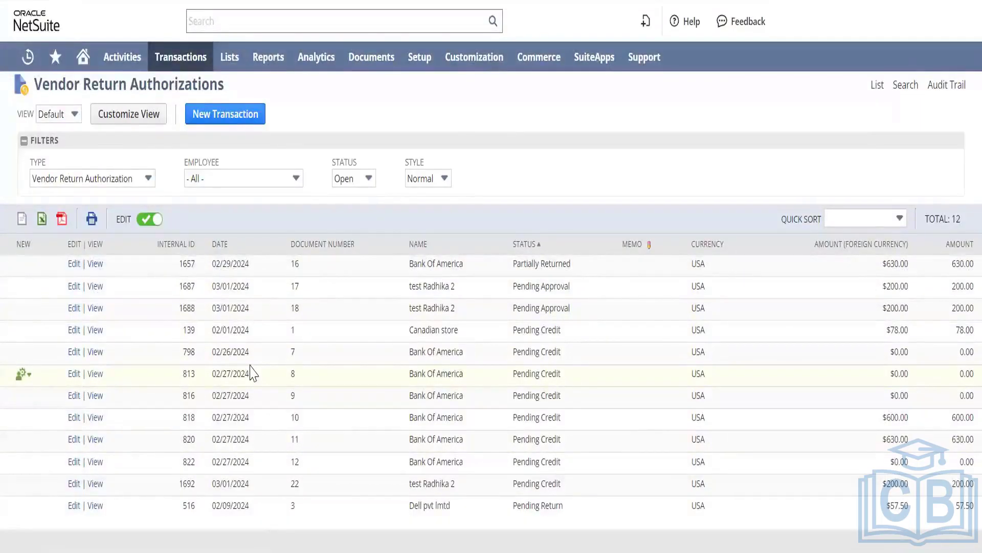
# View the Dell pvt lmtd vendor return authorization with Pending Return status in a new browser tab and check its related records
pyautogui.rightClick(99, 509)
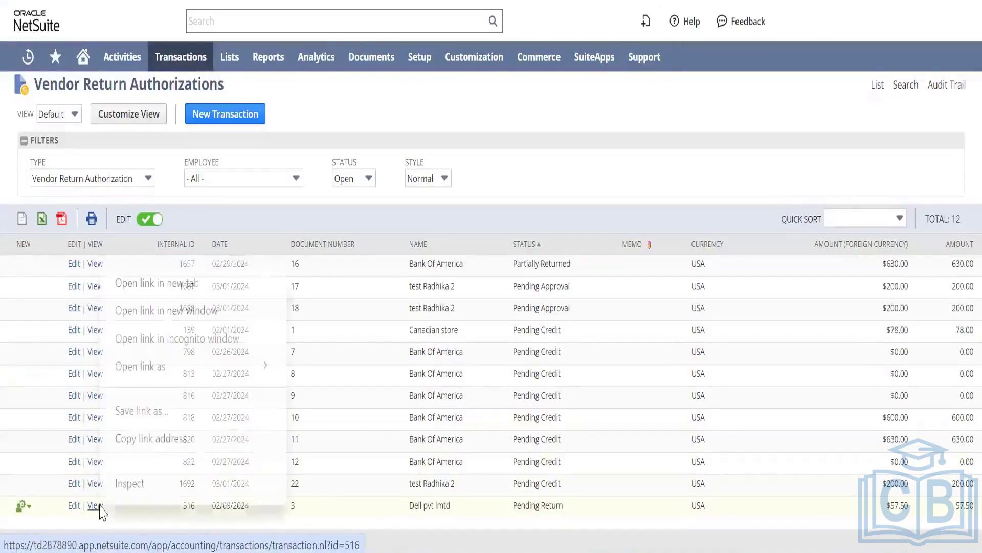
pyautogui.click(163, 285)
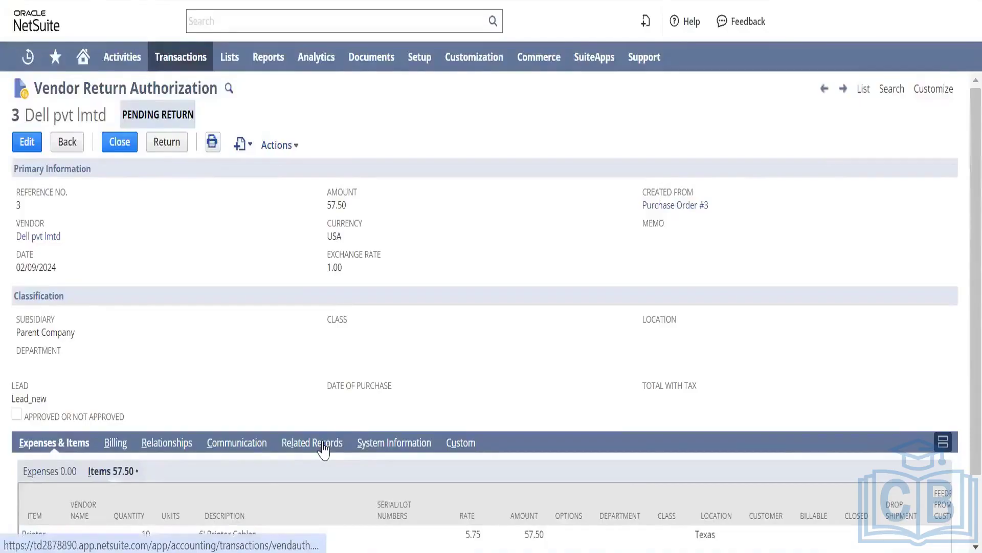
pyautogui.click(323, 448)
pyautogui.scroll(-1, 960, 307)
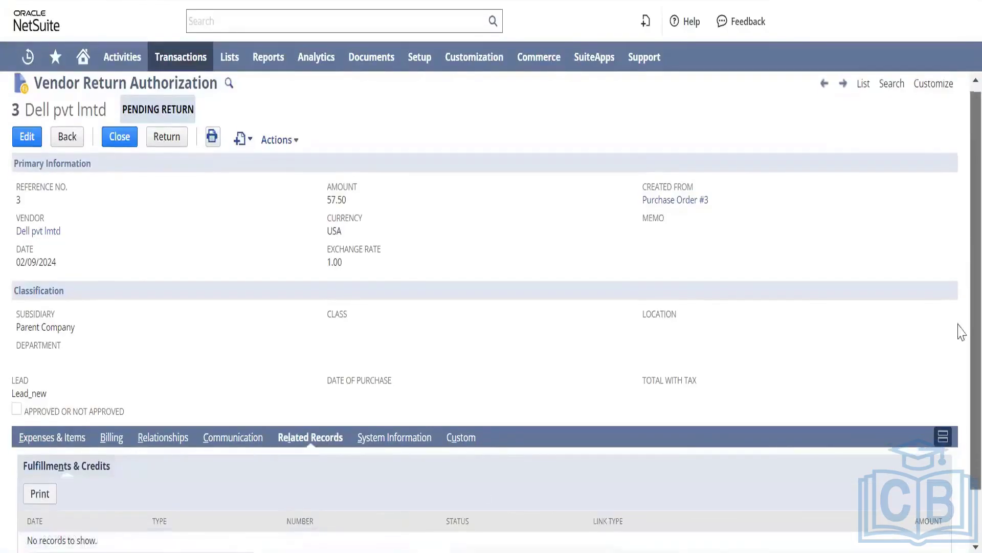
pyautogui.scroll(-2, 960, 331)
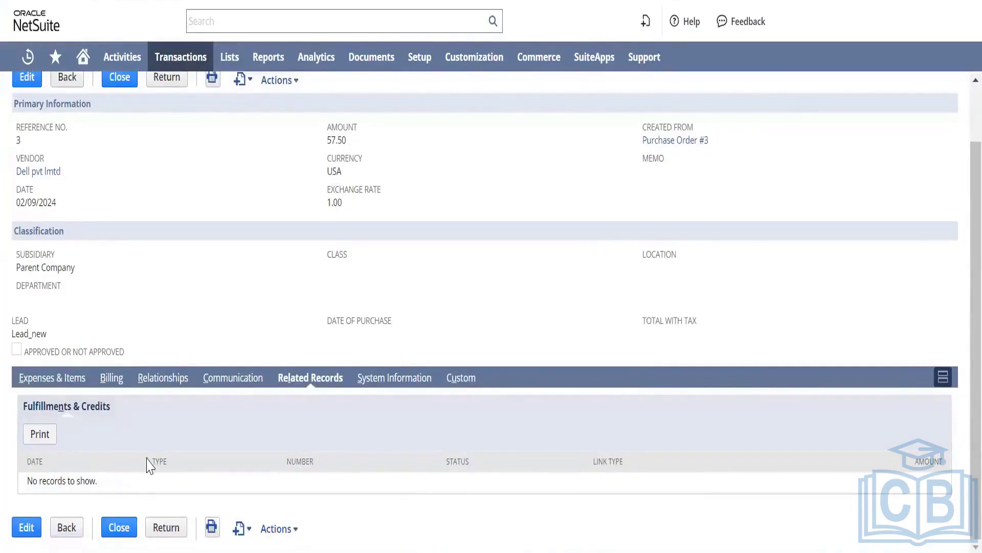
pyautogui.scroll(2, 958, 178)
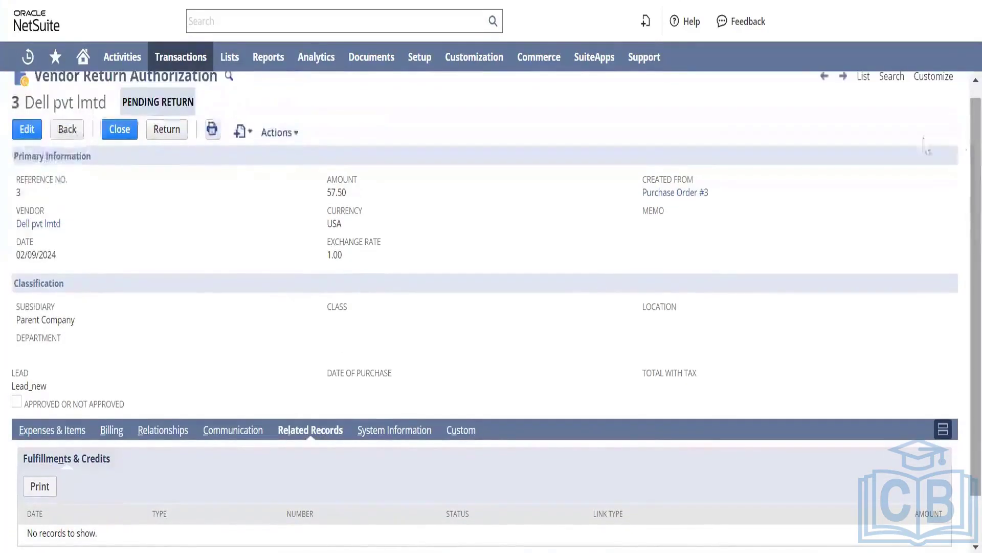
# Edit the Dell pvt lmtd vendor return authorization and delete the transaction
pyautogui.click(34, 130)
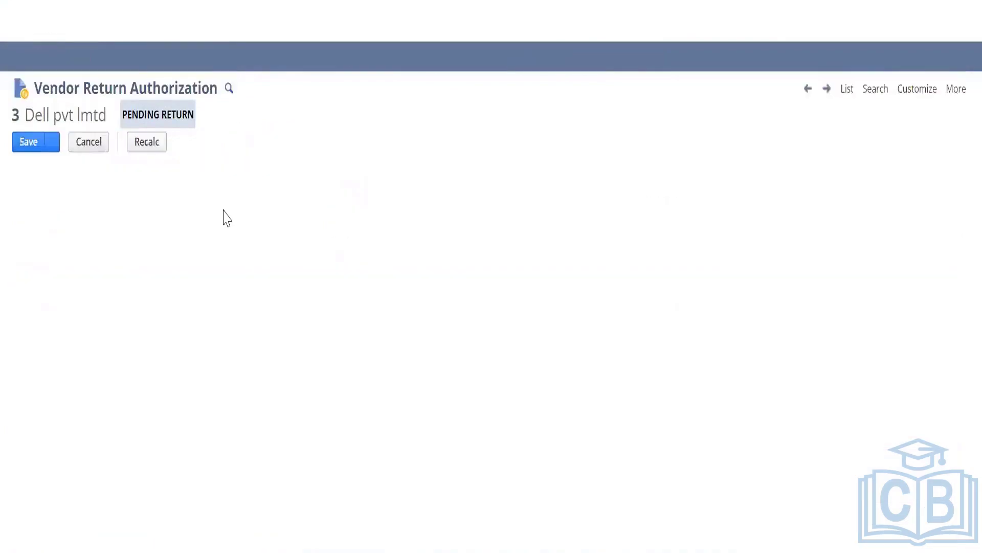
pyautogui.moveTo(250, 141)
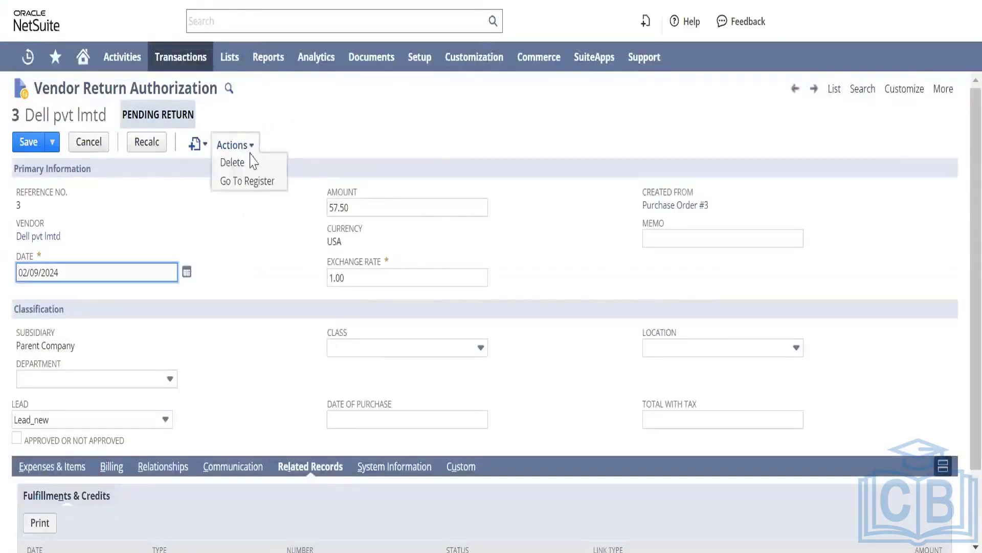
pyautogui.click(250, 163)
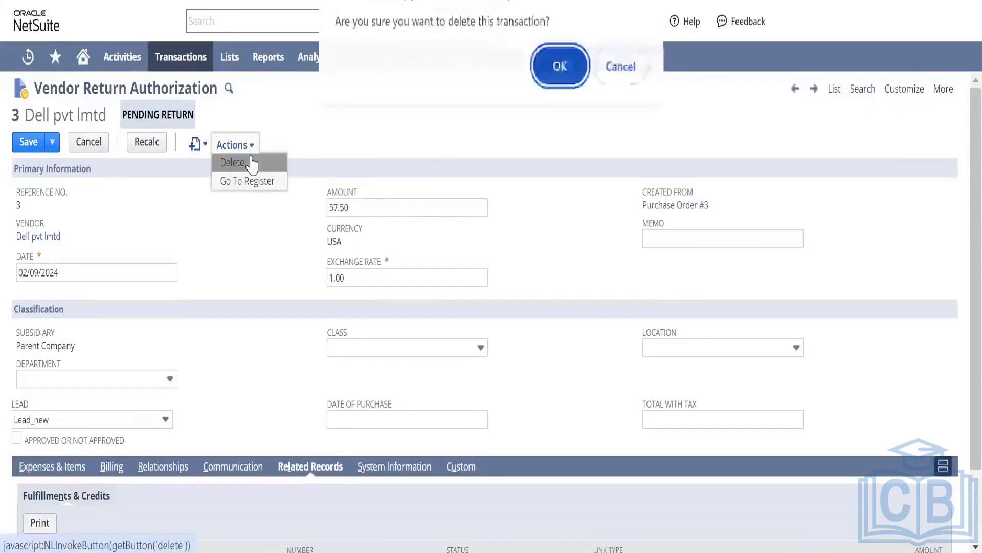
pyautogui.click(560, 70)
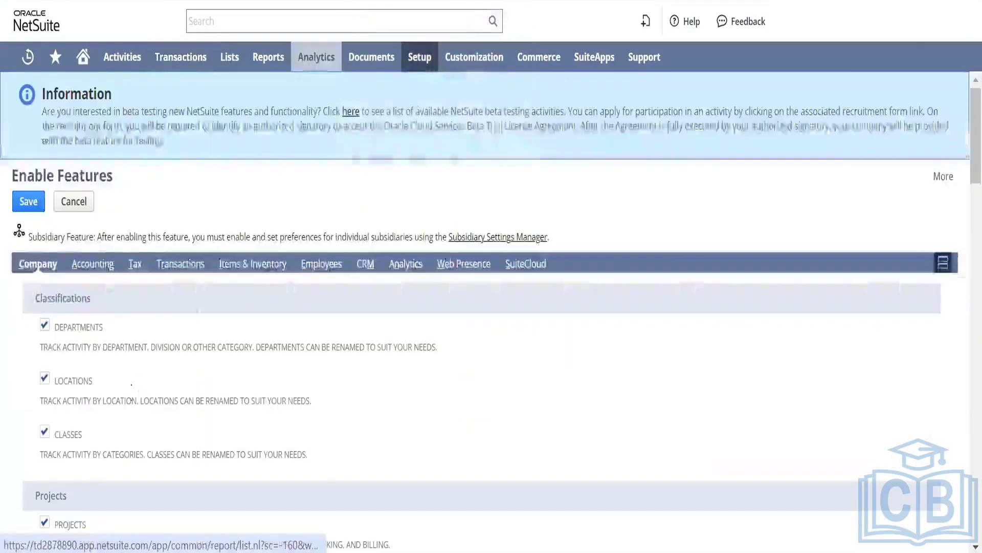
# Re-enable the Vendor Return Authorizations feature among the basic transaction features
pyautogui.click(194, 270)
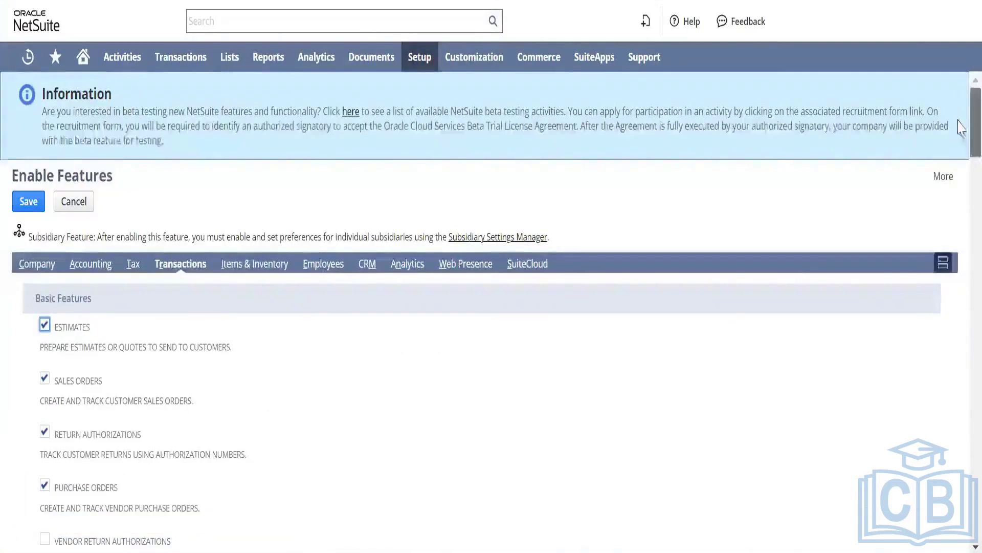
pyautogui.scroll(-3, 960, 128)
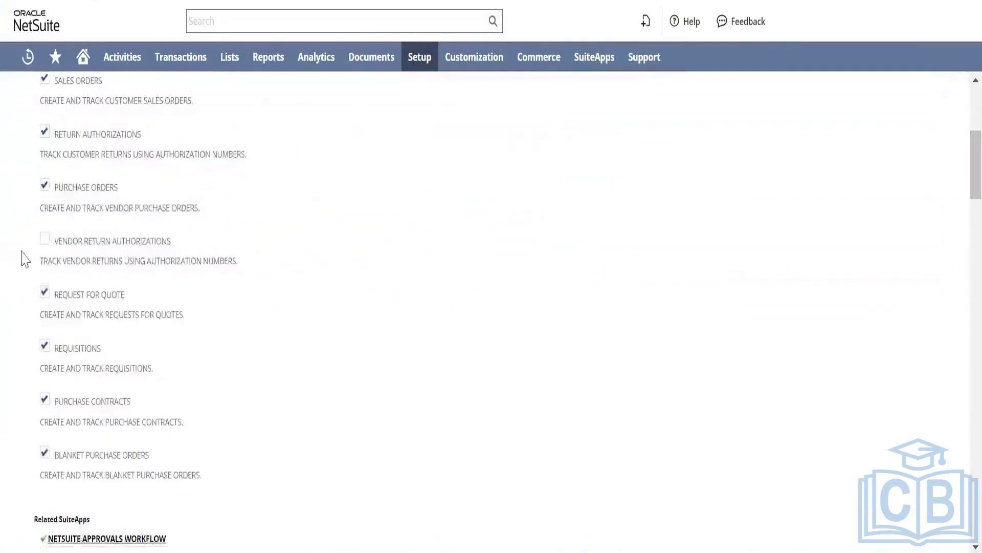
pyautogui.click(45, 239)
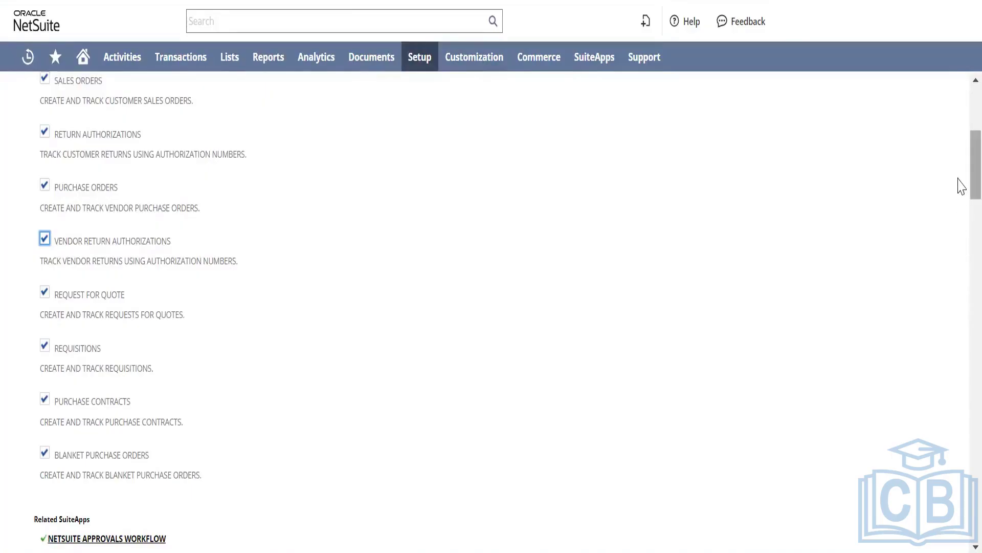
pyautogui.scroll(-2, 960, 194)
pyautogui.scroll(4, 960, 197)
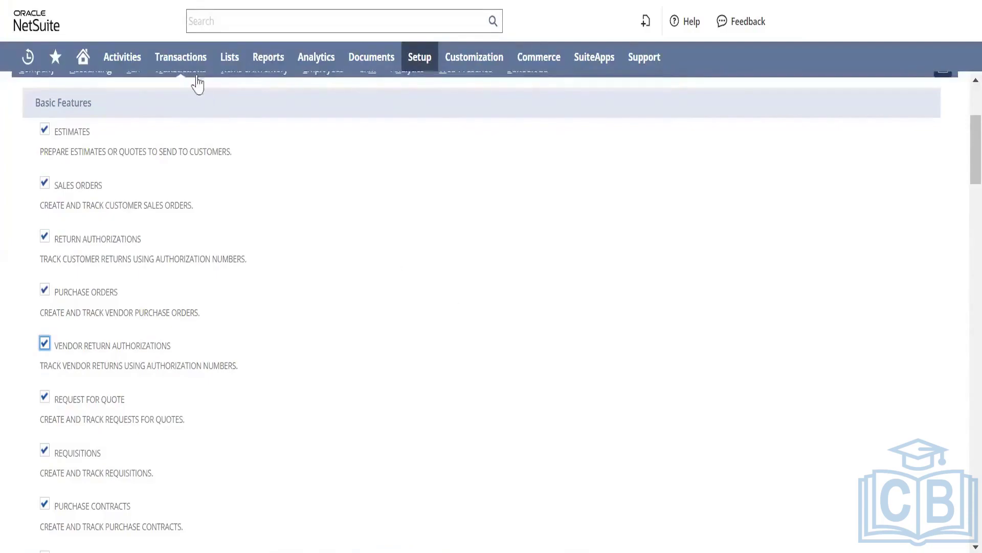
pyautogui.moveTo(189, 62)
pyautogui.moveTo(200, 149)
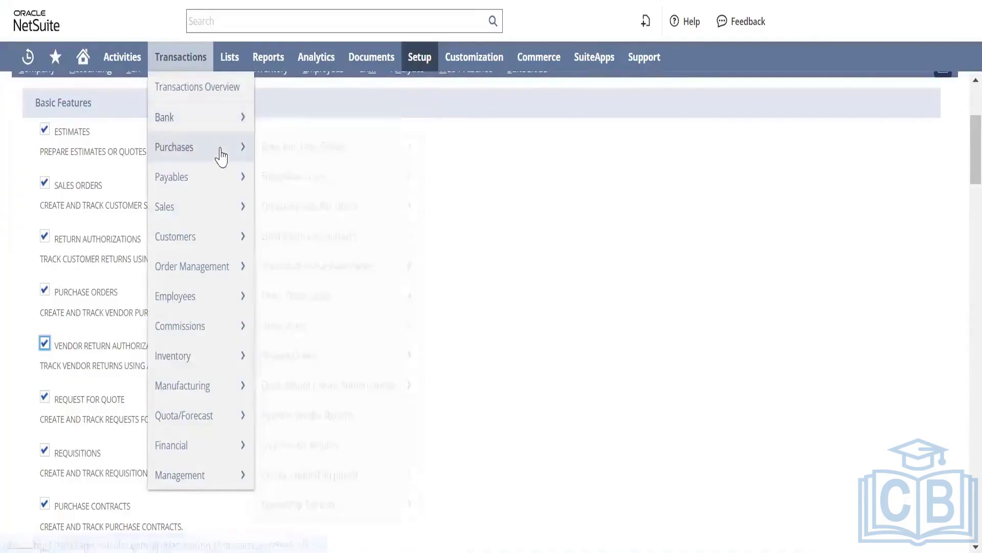
pyautogui.moveTo(356, 209)
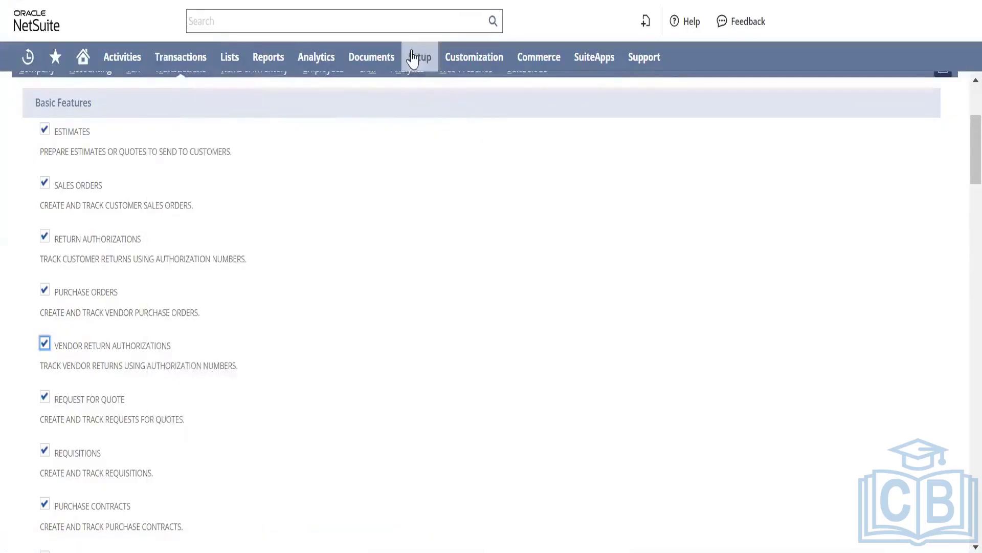
# Open the company setup page for renaming records and transactions in a new browser tab
pyautogui.moveTo(414, 58)
pyautogui.moveTo(425, 117)
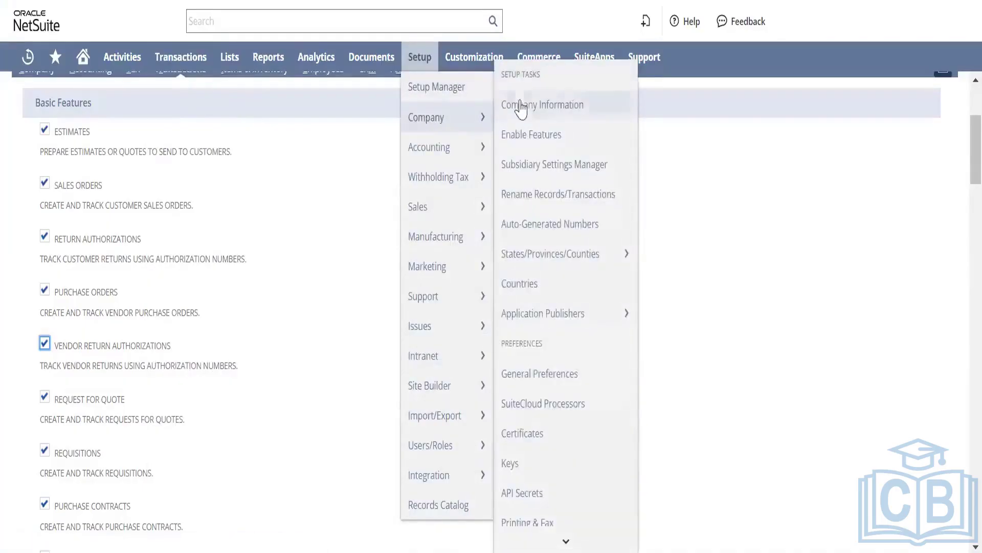
pyautogui.rightClick(559, 201)
pyautogui.click(578, 213)
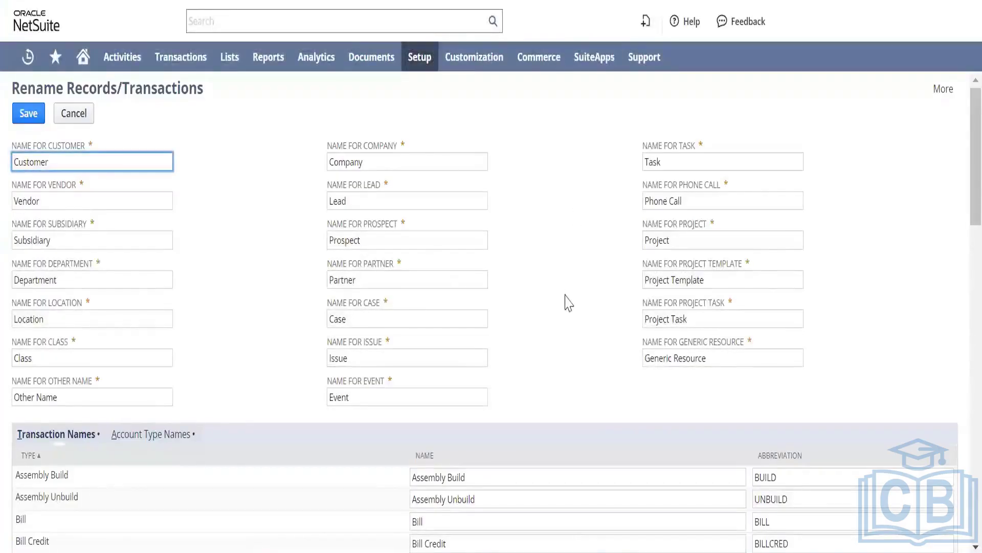
# Search the Rename Records/Transactions page for "Purchase" and go through the matching transaction names
pyautogui.click(568, 303)
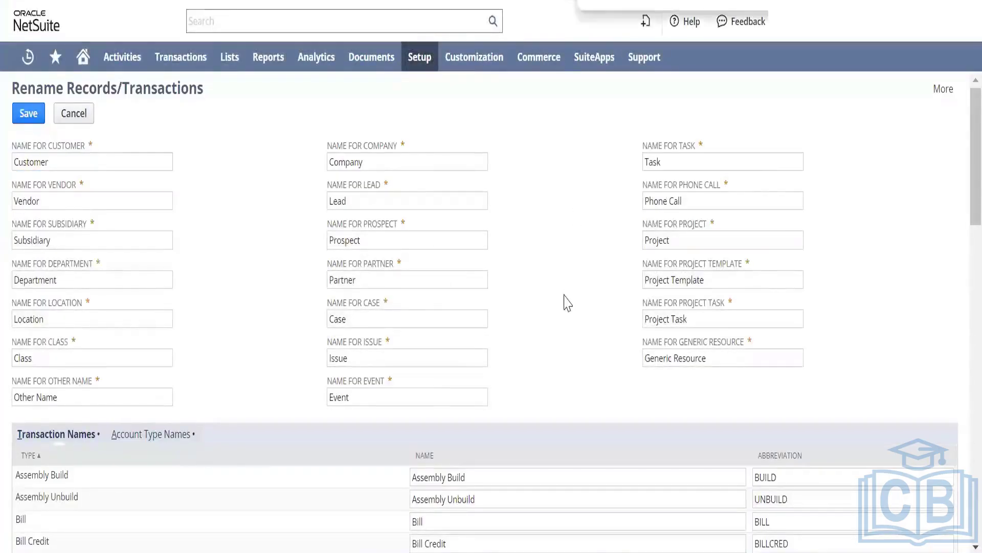
pyautogui.write('Purchase Order')
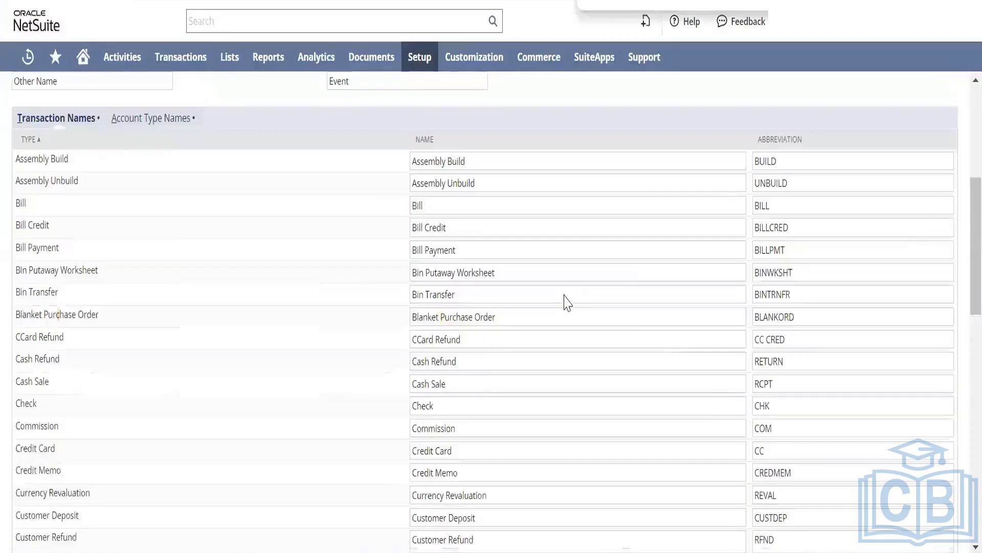
pyautogui.press('Return')
pyautogui.press('Return')
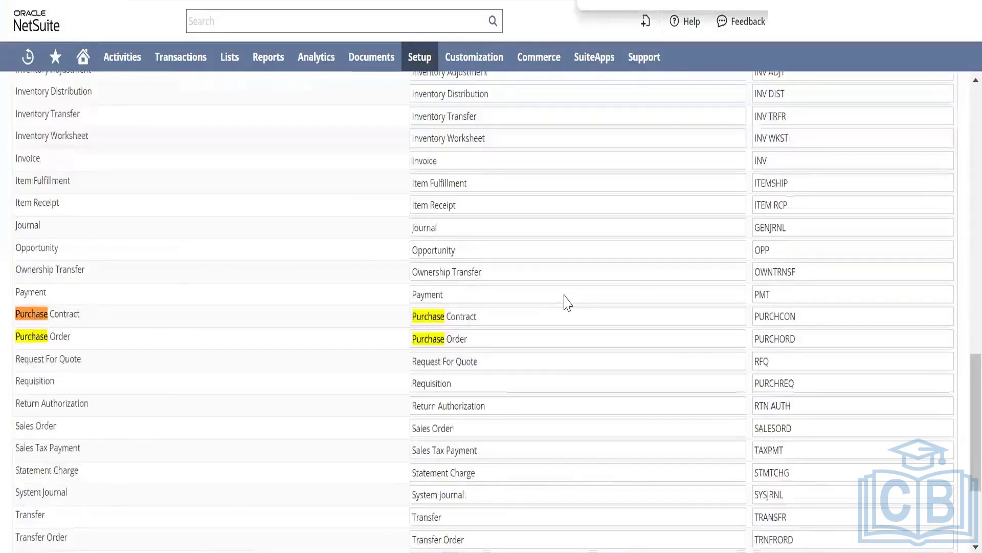
pyautogui.press('Return')
pyautogui.press('Return')
pyautogui.press('Return')
pyautogui.press('Return')
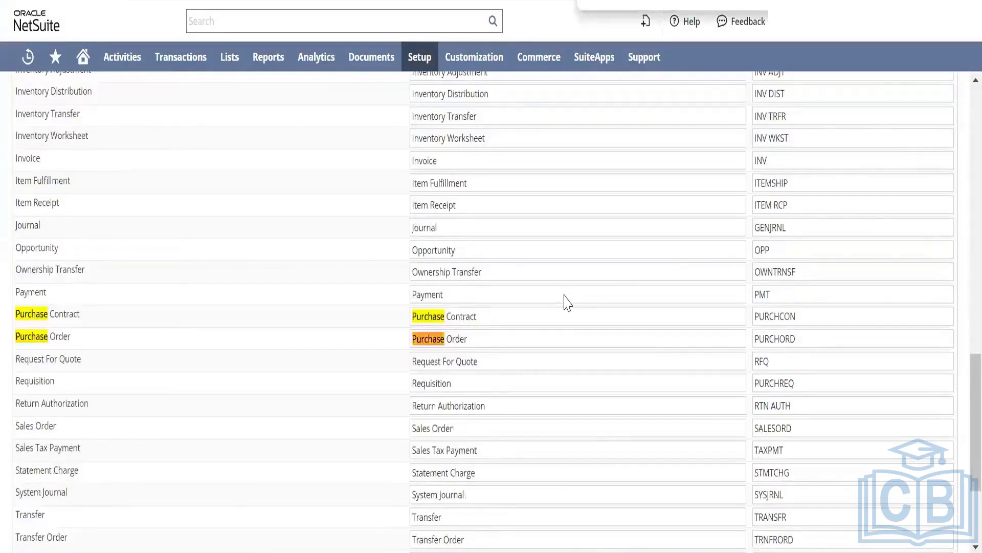
pyautogui.press('Return')
pyautogui.press('Return')
pyautogui.press('Return')
pyautogui.press('Return')
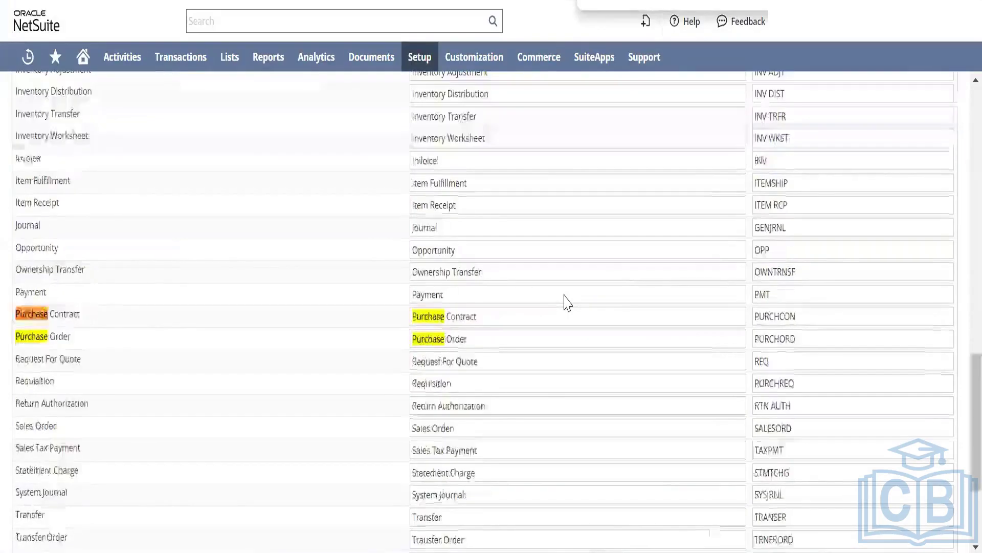
pyautogui.press('Return')
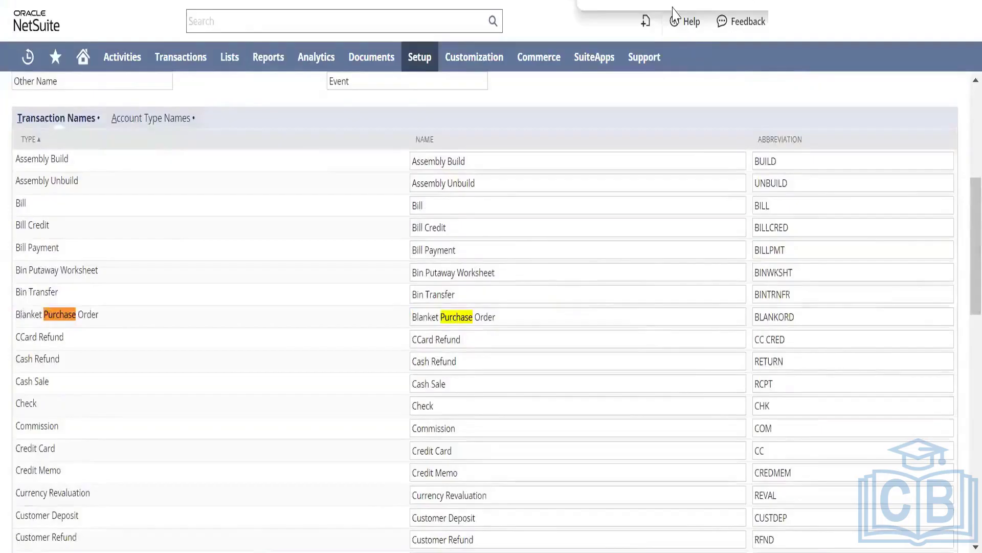
# Replace the page search with "reque" and select the name text of the Request For Quote transaction type
pyautogui.press('BackSpace')
pyautogui.press('BackSpace')
pyautogui.press('BackSpace')
pyautogui.press('BackSpace')
pyautogui.press('BackSpace')
pyautogui.press('BackSpace')
pyautogui.press('BackSpace')
pyautogui.press('BackSpace')
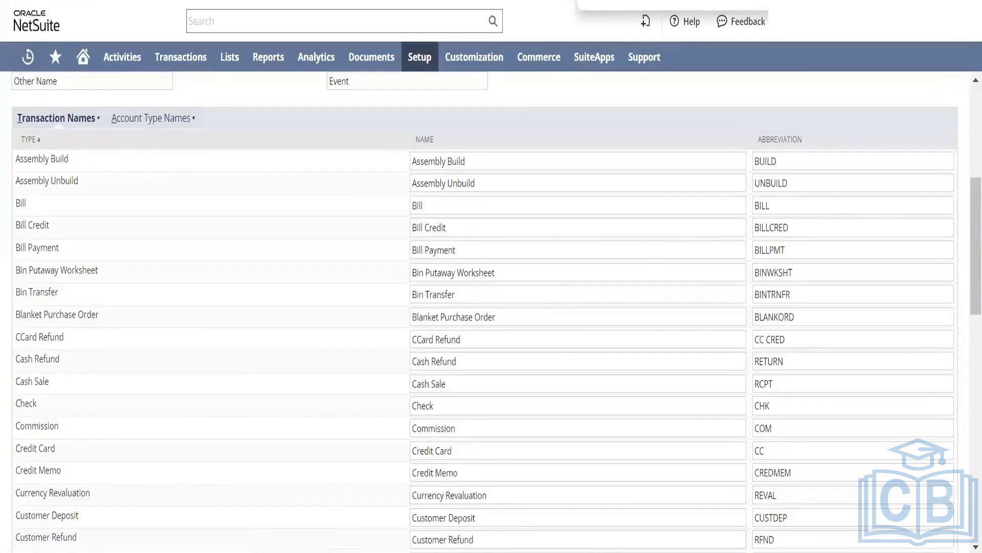
pyautogui.write('reque')
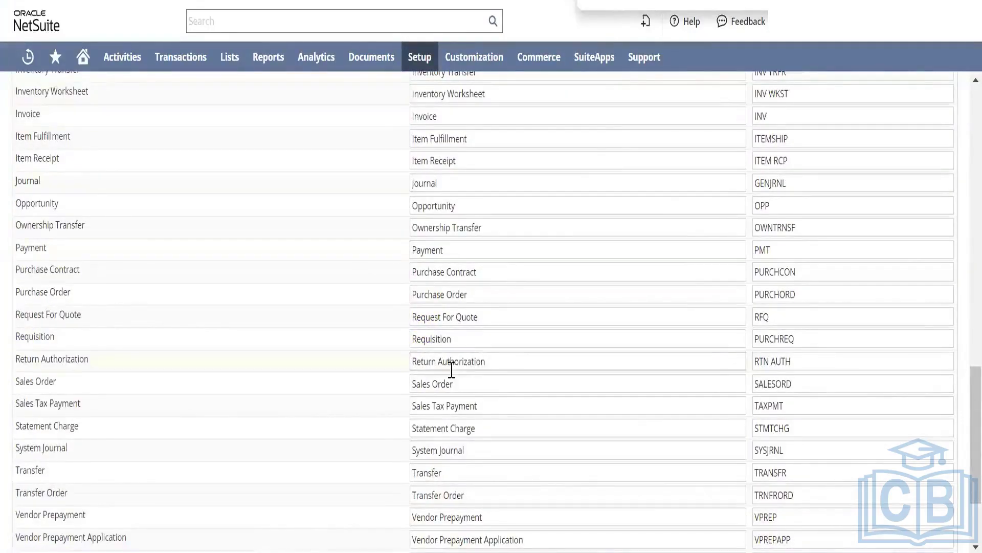
pyautogui.click(499, 310)
pyautogui.moveTo(499, 310); pyautogui.dragTo(389, 316)
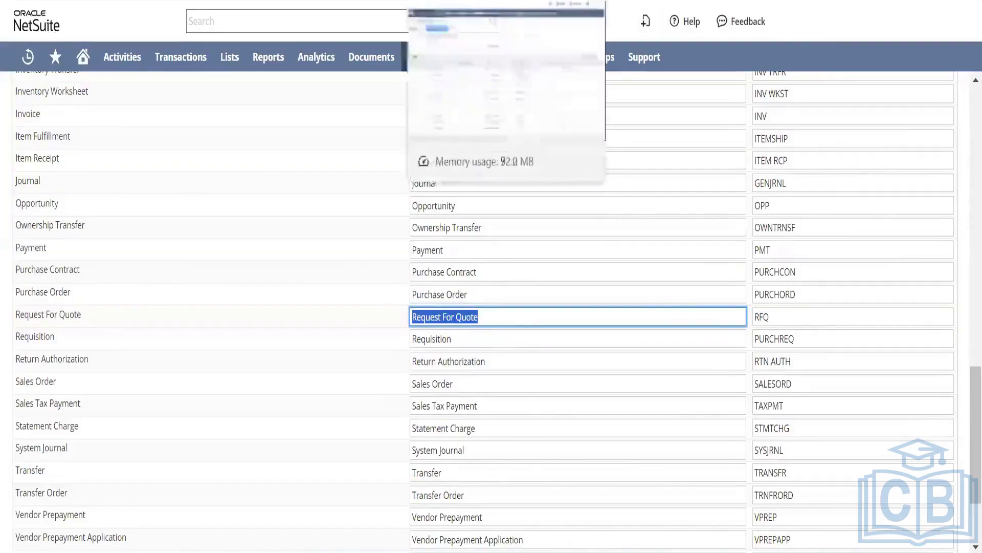
# Return to Enable Features and examine the basic transaction features, their related SuiteApps and the first Sales features
pyautogui.click(435, 1)
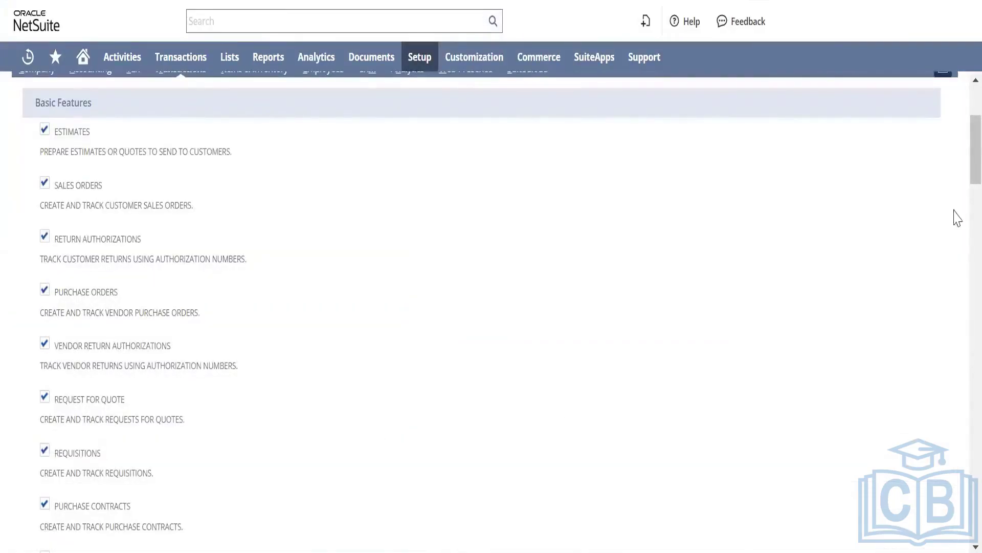
pyautogui.scroll(-2, 960, 165)
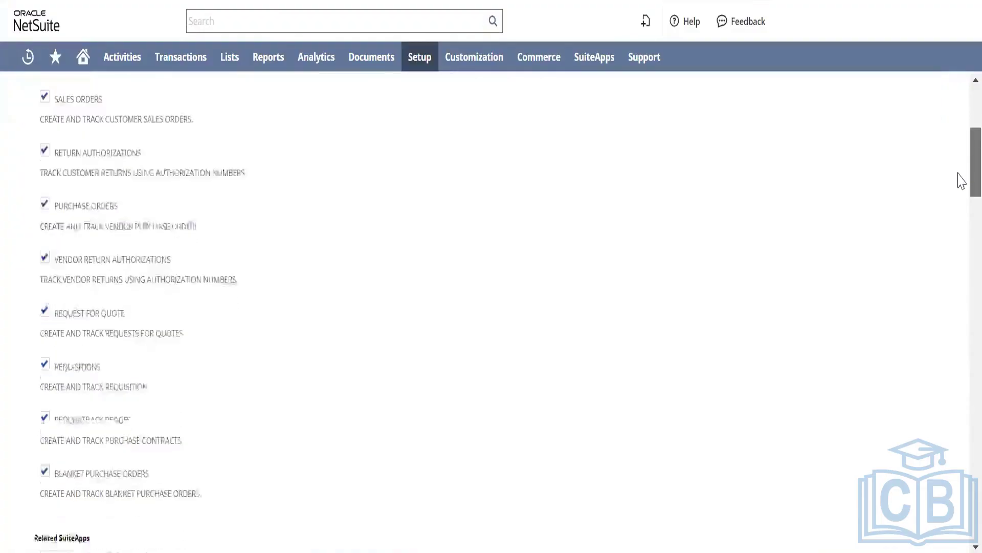
pyautogui.scroll(-2, 961, 184)
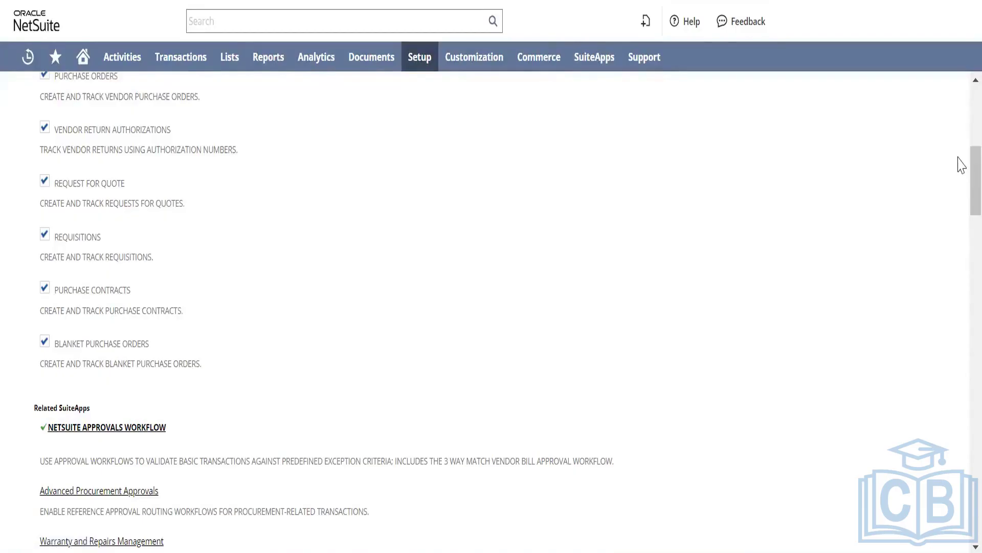
pyautogui.scroll(-1, 961, 177)
pyautogui.scroll(-6, 962, 176)
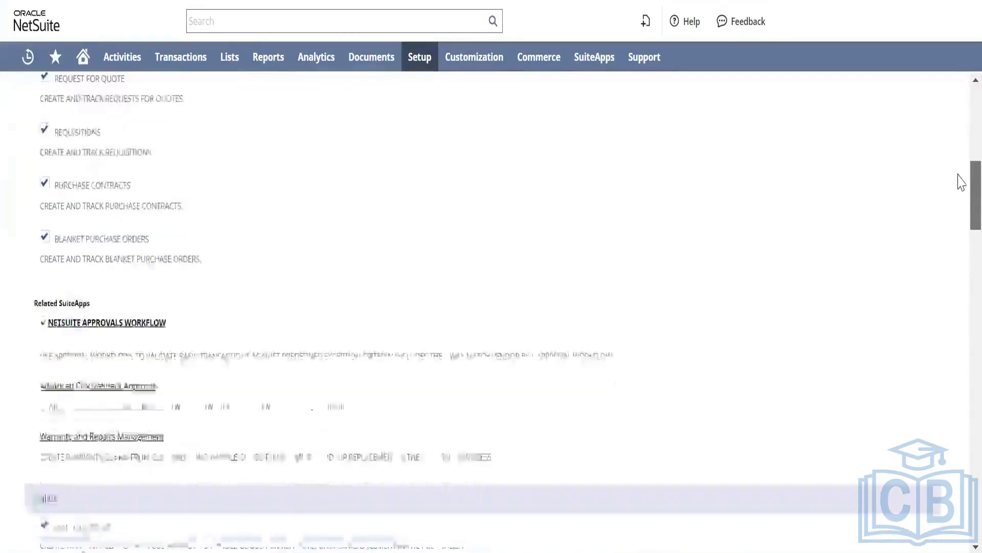
pyautogui.scroll(-2, 961, 220)
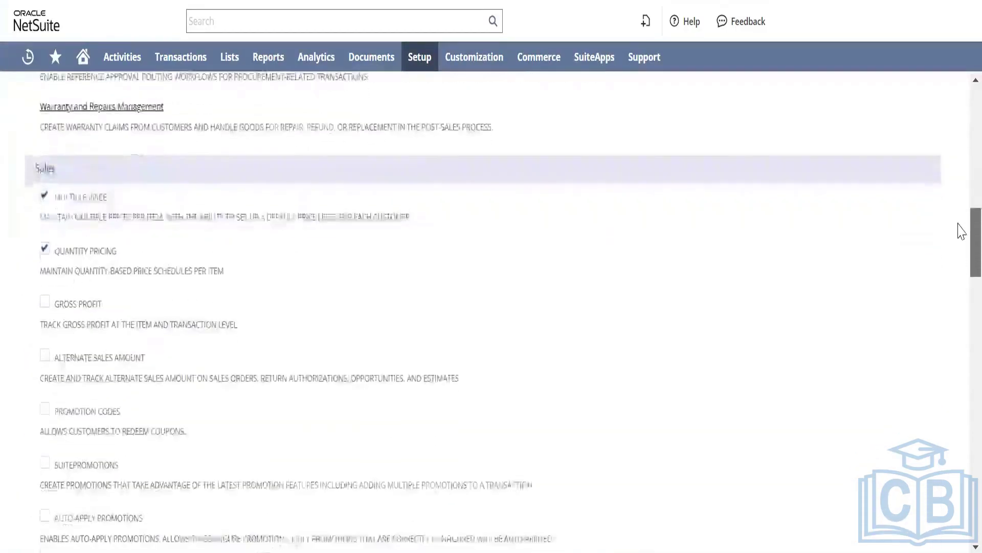
pyautogui.scroll(5, 961, 225)
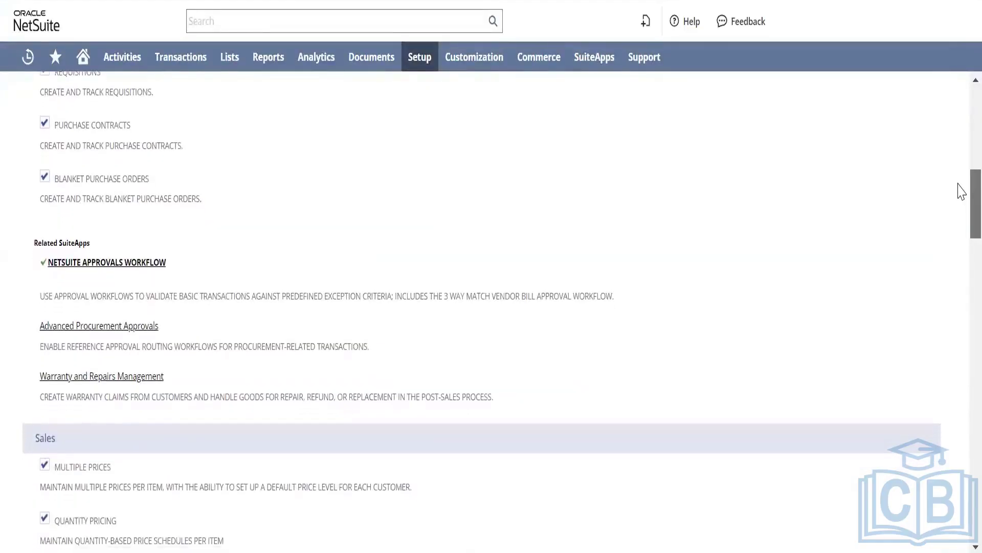
pyautogui.scroll(-3, 958, 195)
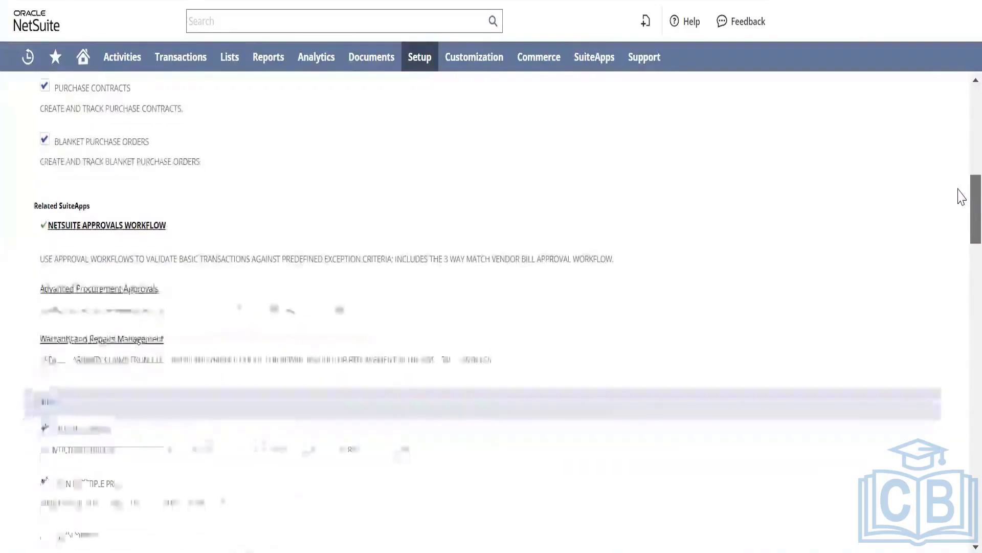
pyautogui.scroll(-2, 960, 215)
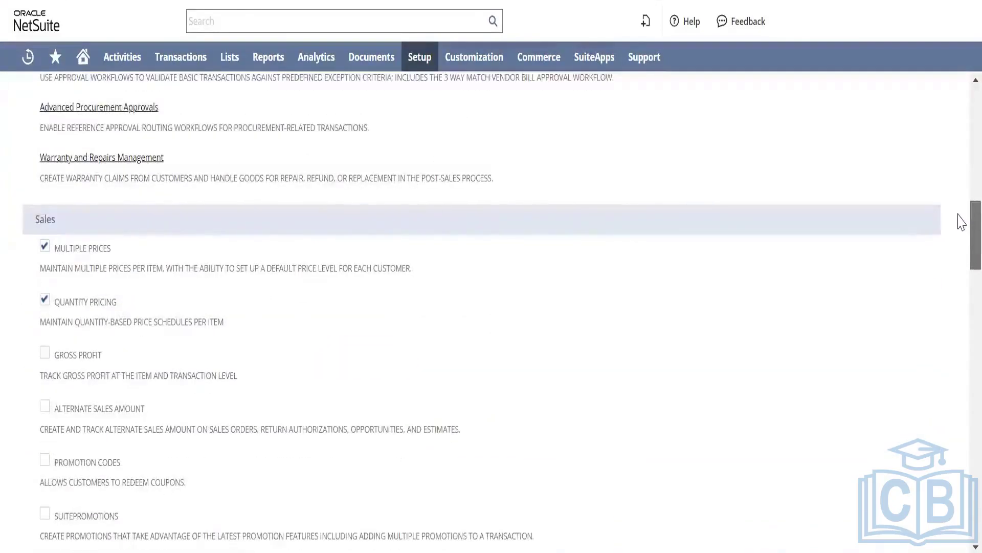
pyautogui.scroll(-1, 960, 220)
pyautogui.scroll(8, 960, 195)
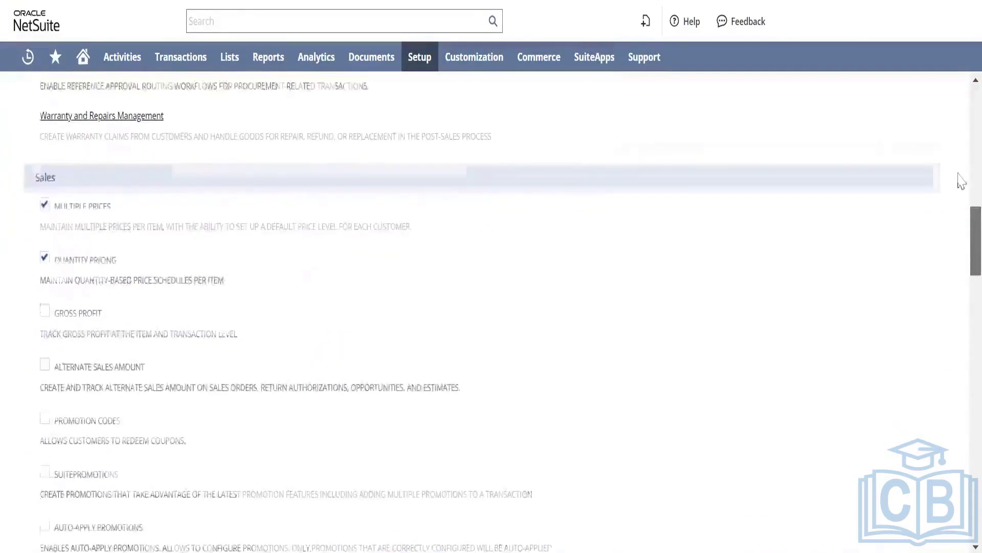
pyautogui.scroll(5, 956, 154)
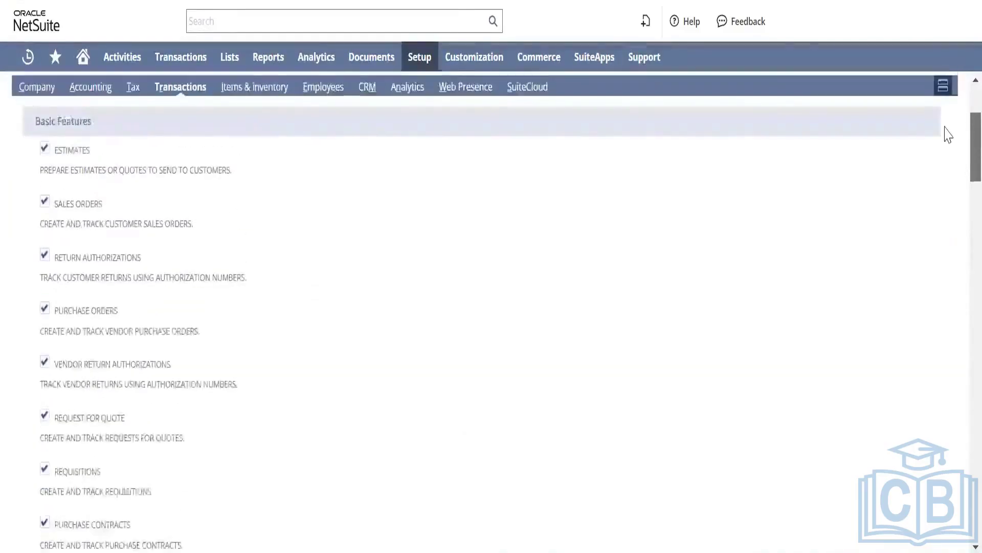
# Review the remaining transaction features across Sales, Shipping & Receiving, Billing and Payment Processing
pyautogui.scroll(-5, 948, 138)
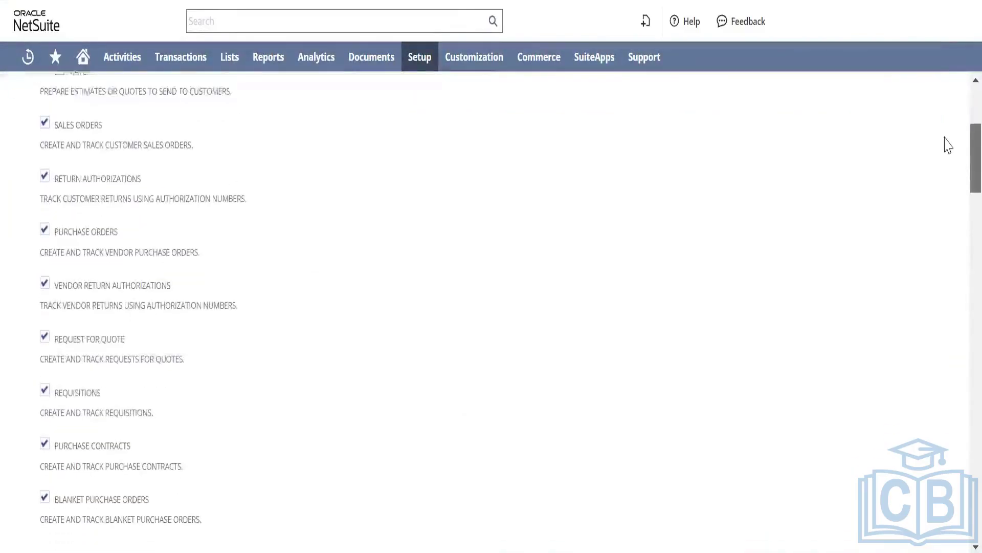
pyautogui.scroll(-10, 948, 173)
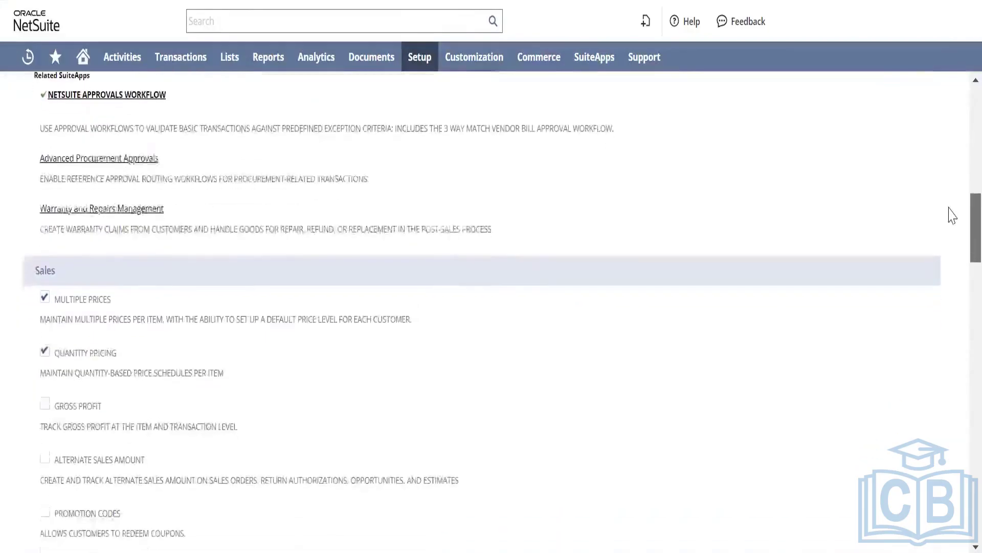
pyautogui.scroll(-6, 951, 225)
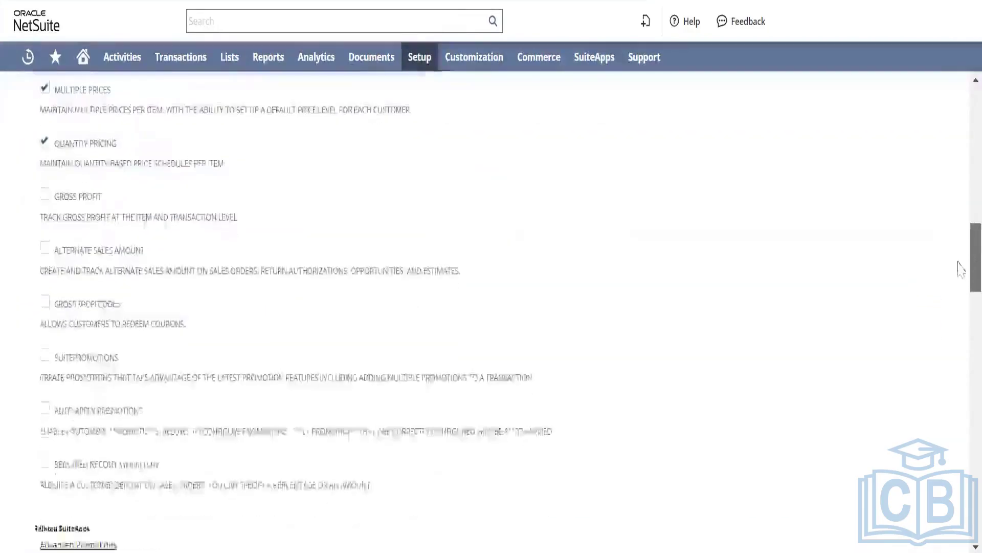
pyautogui.scroll(-12, 961, 268)
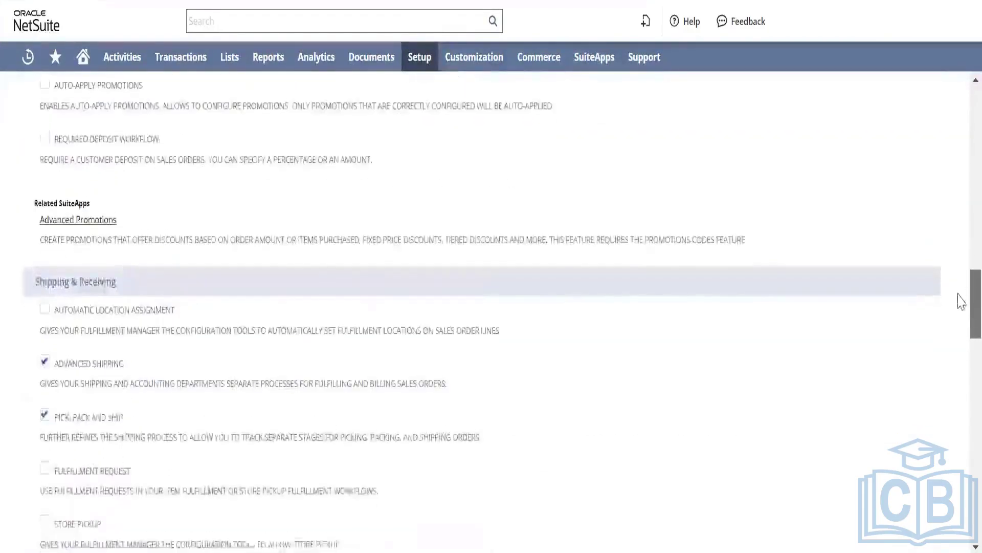
pyautogui.scroll(-16, 961, 333)
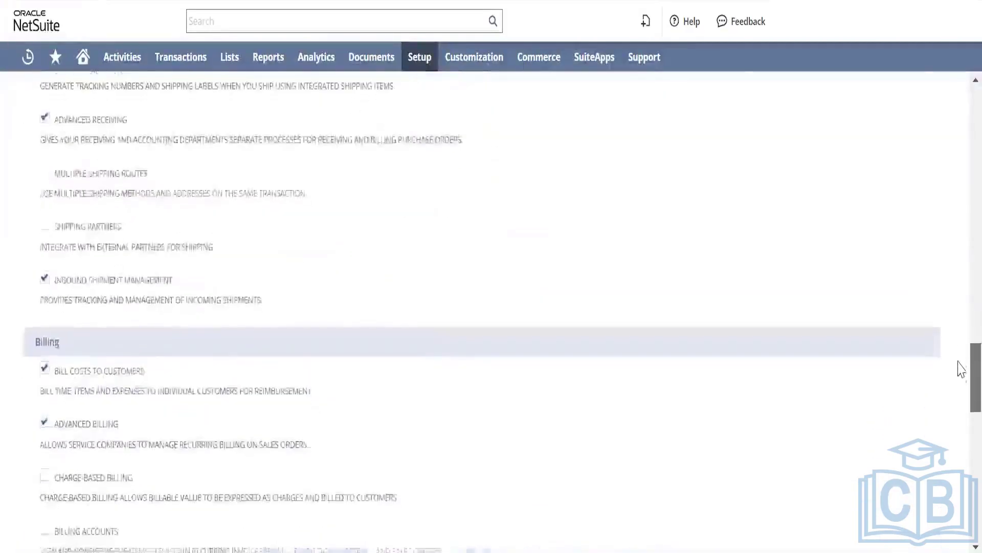
pyautogui.scroll(-14, 962, 387)
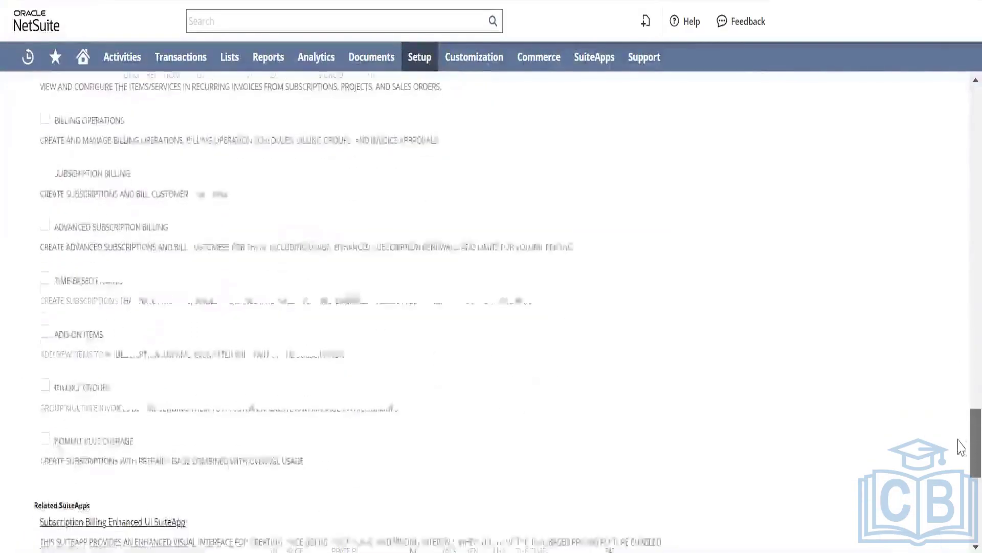
pyautogui.scroll(-6, 961, 450)
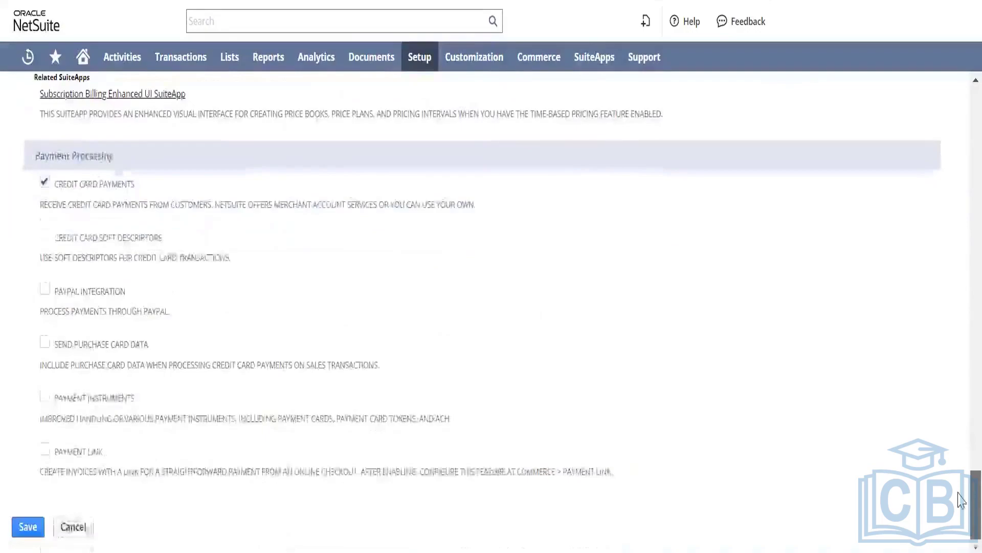
pyautogui.scroll(20, 961, 427)
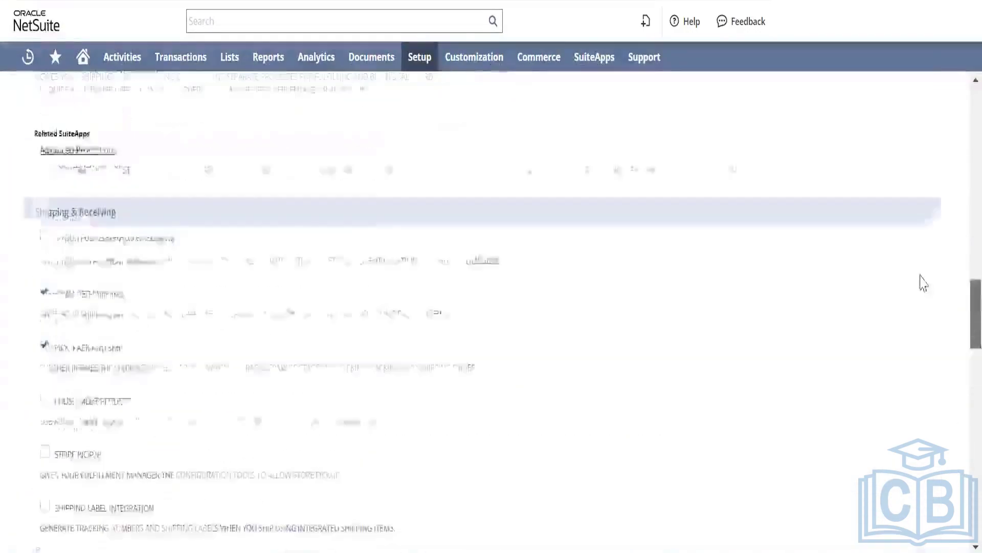
# Go back to the Sales transaction features, review the pricing options and highlight the Gross Profit description
pyautogui.scroll(8, 918, 271)
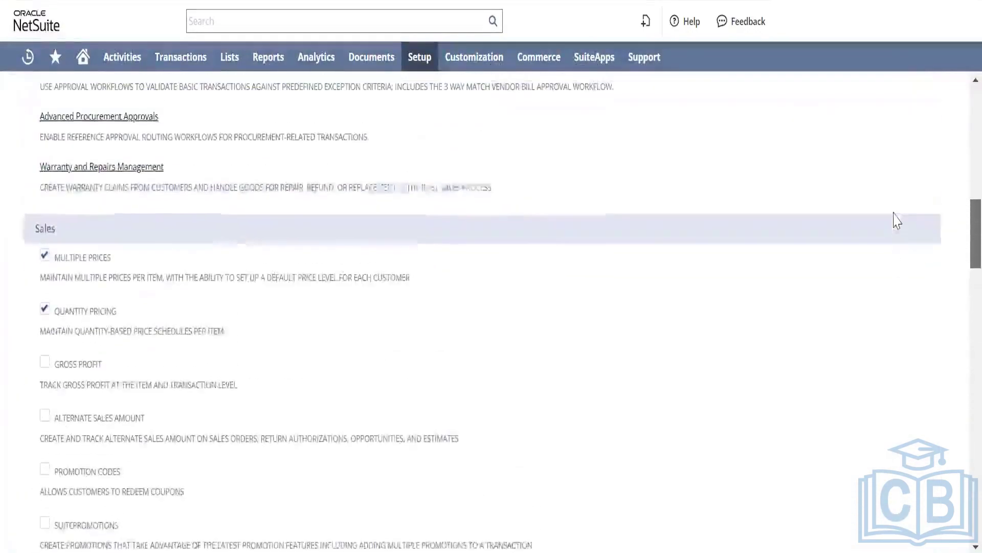
pyautogui.scroll(2, 892, 218)
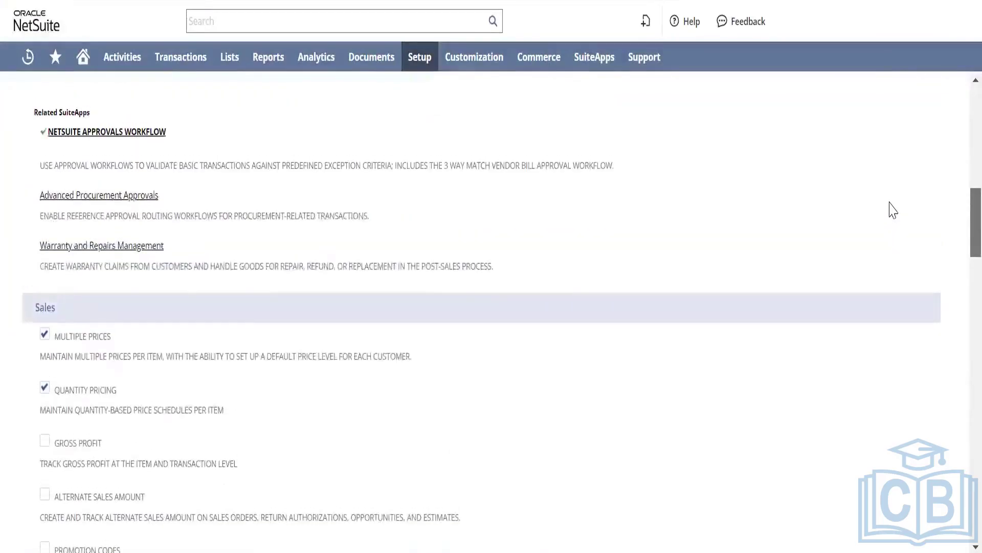
pyautogui.scroll(-1, 892, 211)
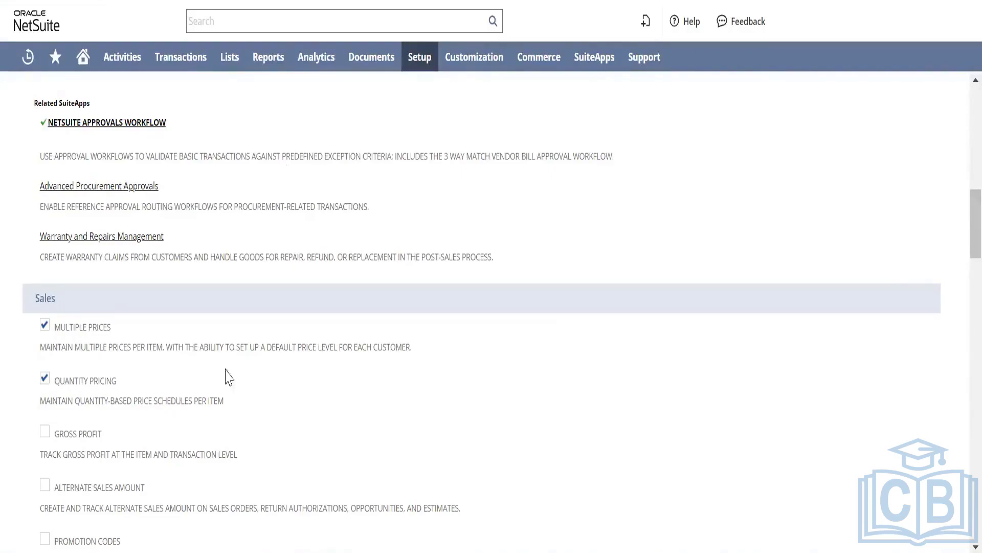
pyautogui.scroll(-1, 962, 209)
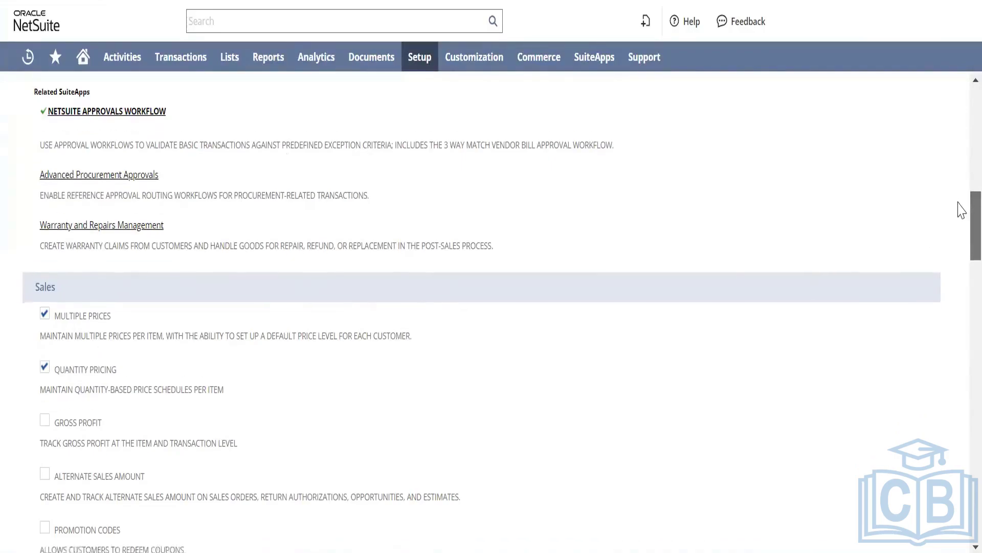
pyautogui.scroll(-2, 961, 210)
pyautogui.scroll(-1, 961, 214)
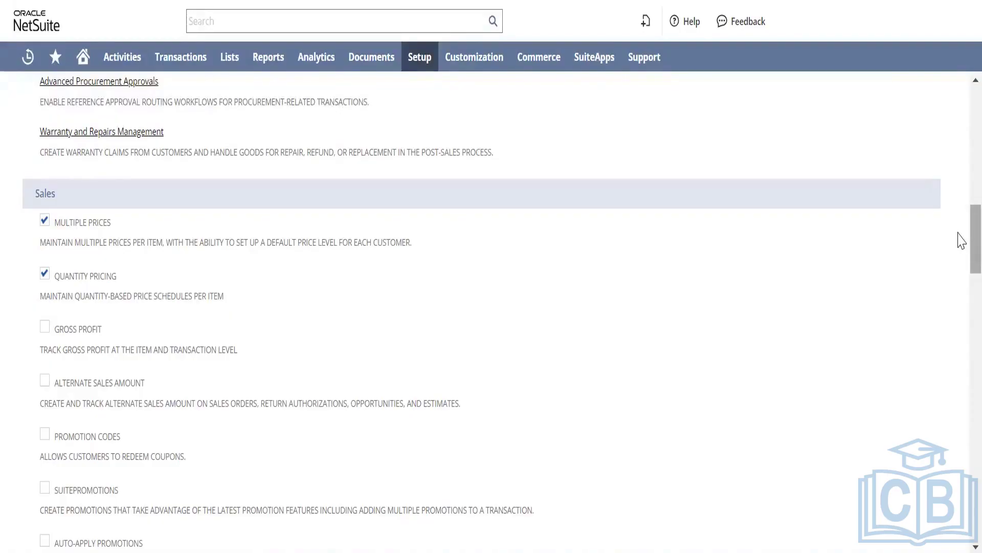
pyautogui.scroll(-2, 960, 248)
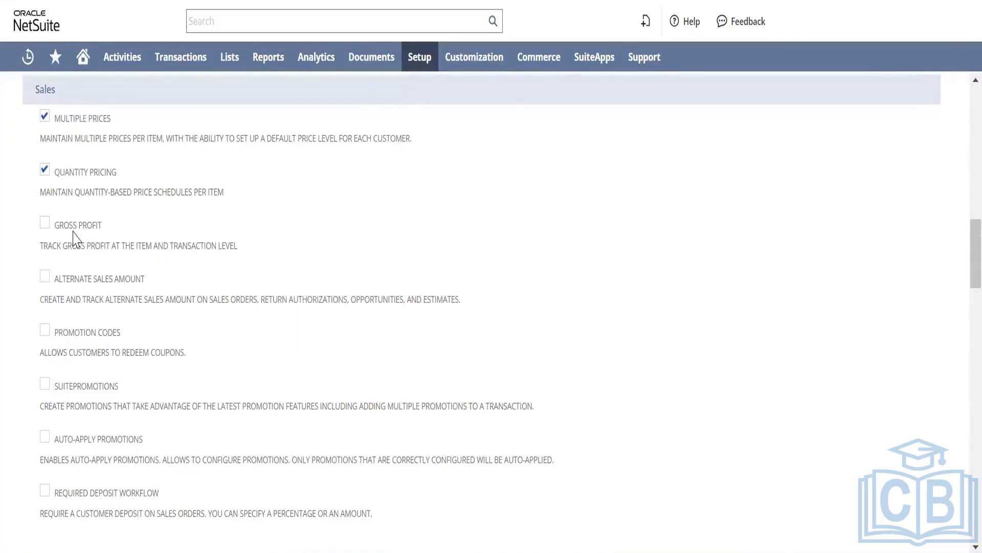
pyautogui.tripleClick(123, 244)
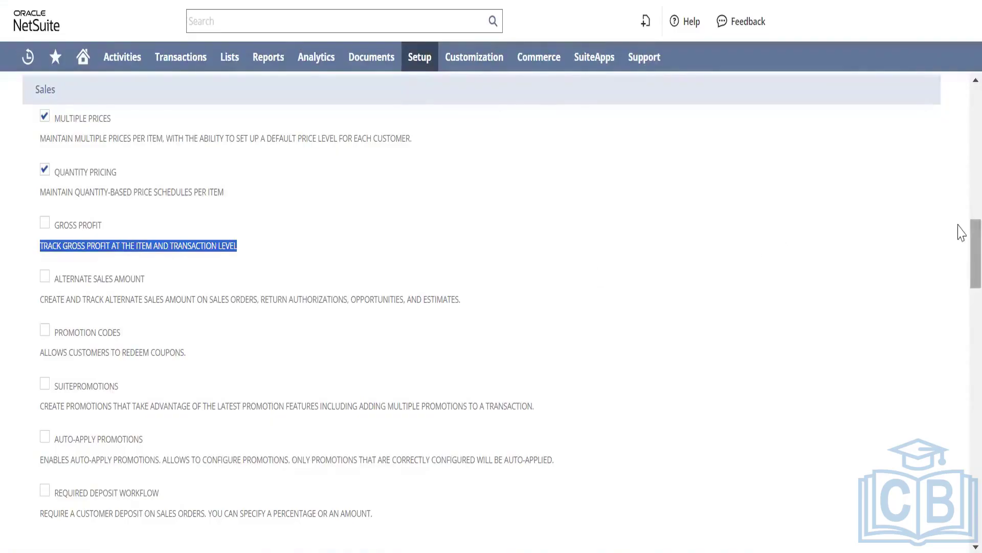
# Go through the remaining Sales features to Shipping & Receiving and highlight the Pick, Pack and Ship description
pyautogui.moveTo(959, 225); pyautogui.dragTo(958, 242)
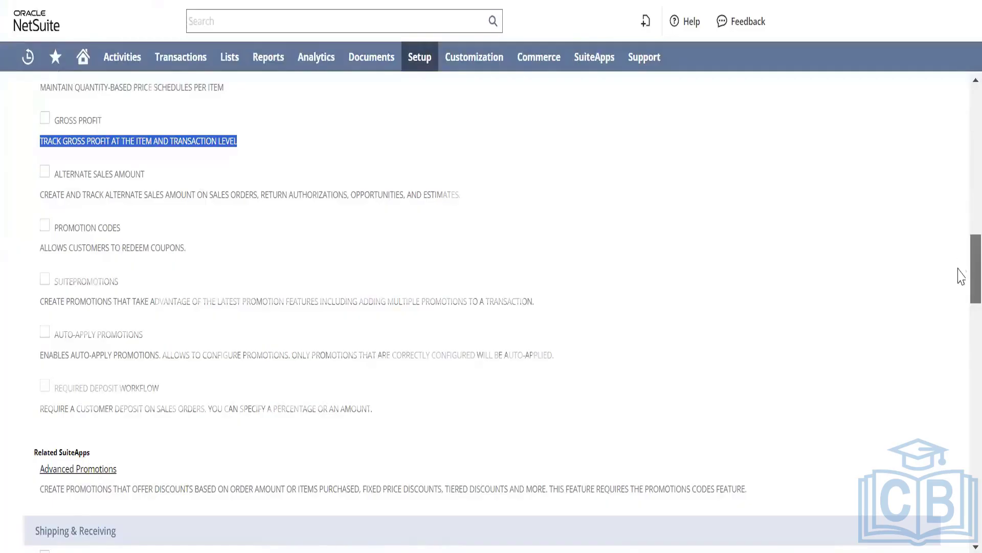
pyautogui.scroll(-5, 960, 276)
pyautogui.scroll(-1, 960, 306)
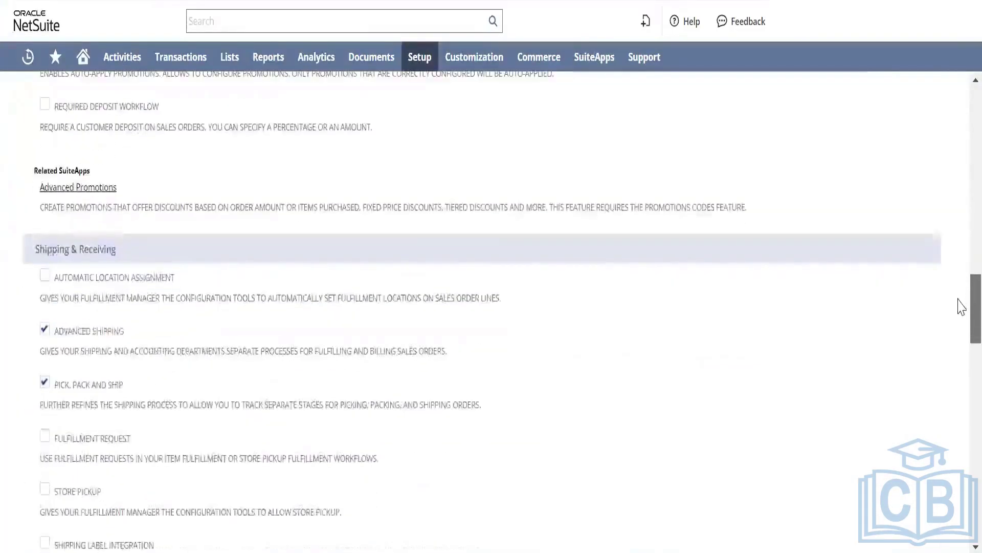
pyautogui.scroll(-3, 962, 309)
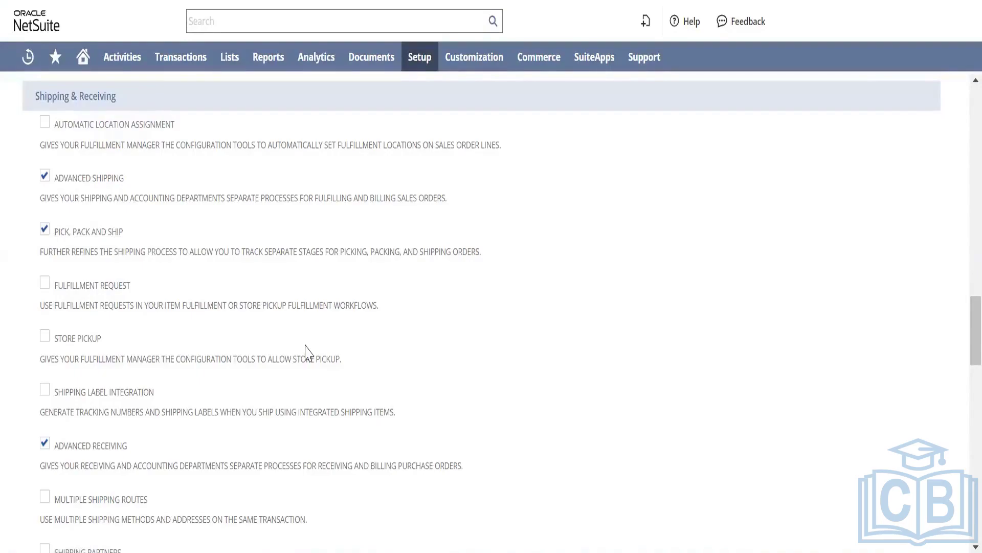
pyautogui.moveTo(40, 251); pyautogui.dragTo(366, 252)
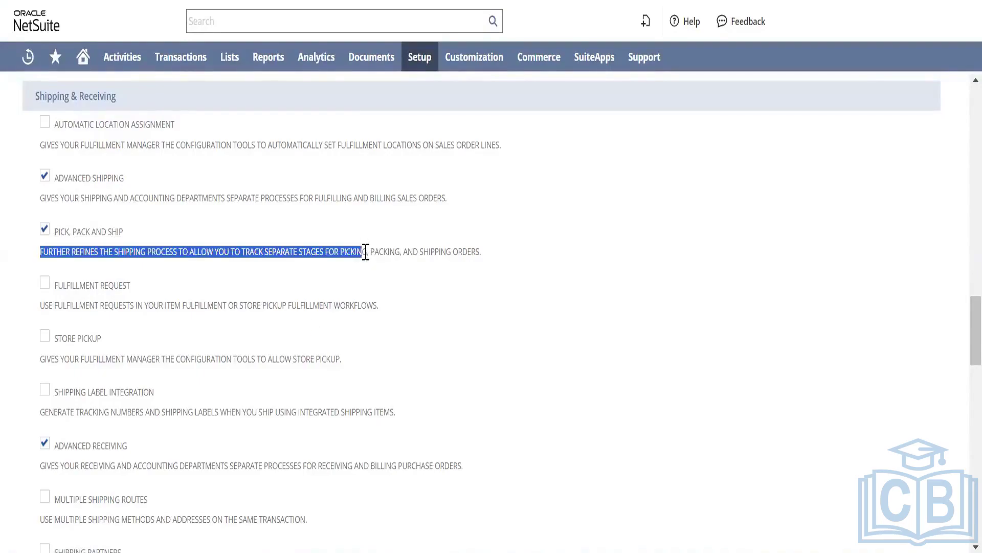
pyautogui.doubleClick(365, 251)
pyautogui.tripleClick(365, 252)
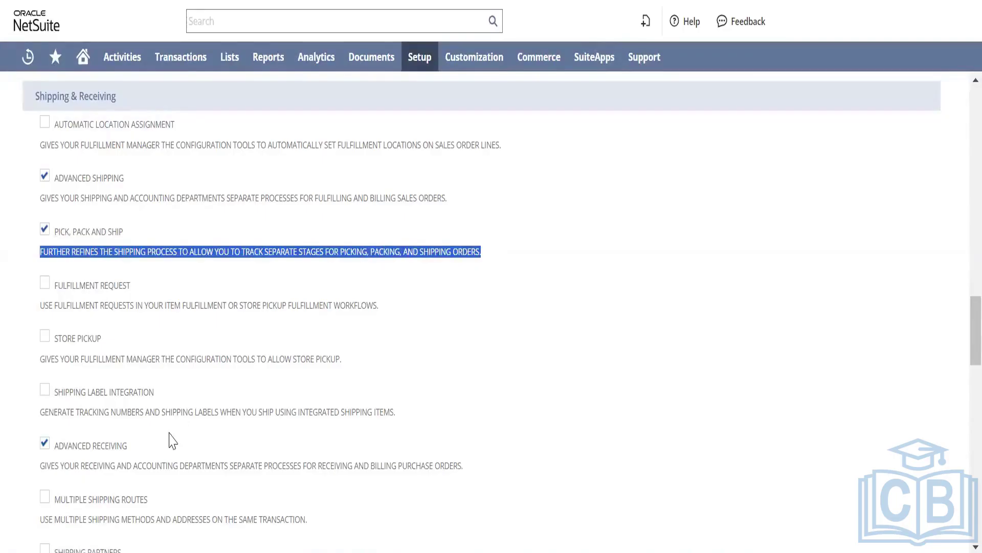
pyautogui.click(129, 305)
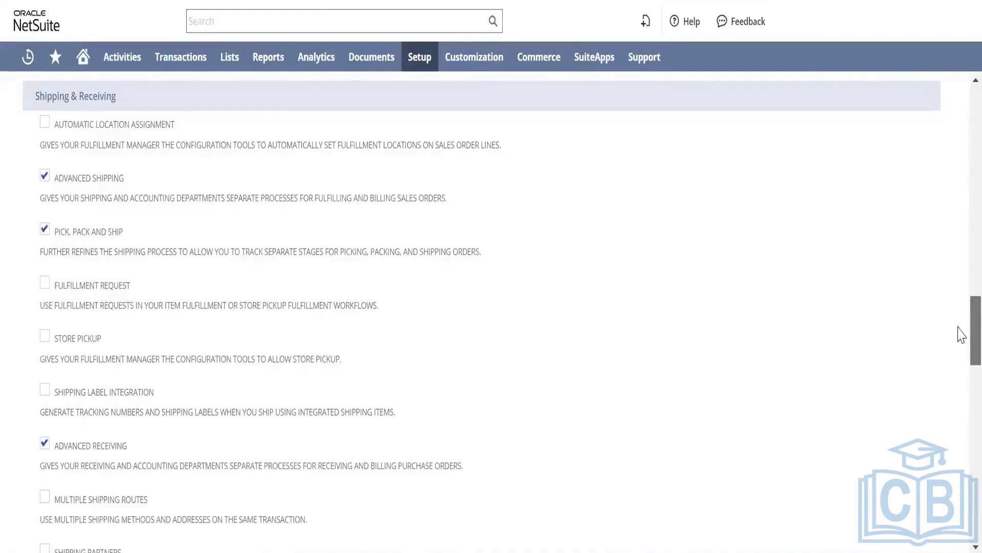
# Review the rest of the Shipping & Receiving features, staying on the page without reloading it
pyautogui.scroll(-1, 961, 337)
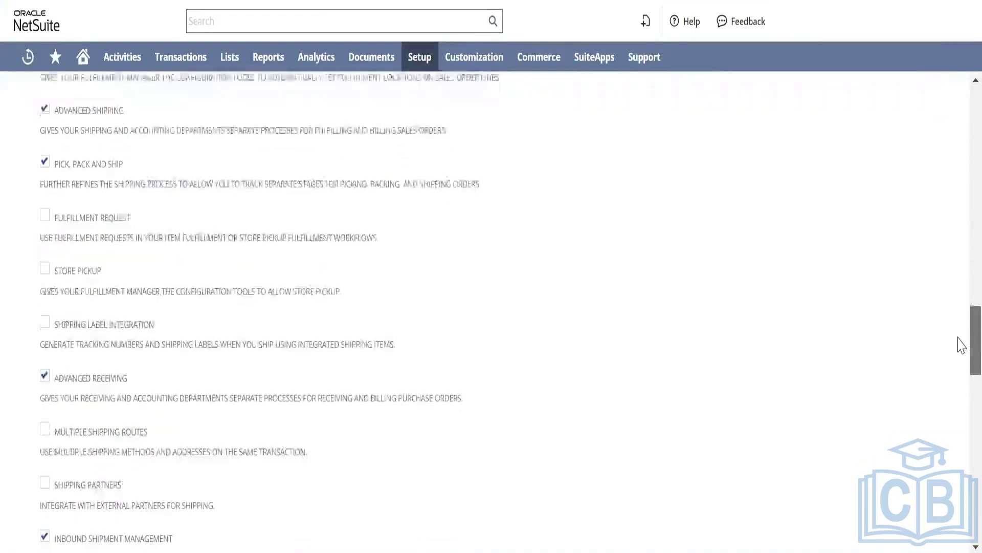
pyautogui.scroll(-1, 961, 344)
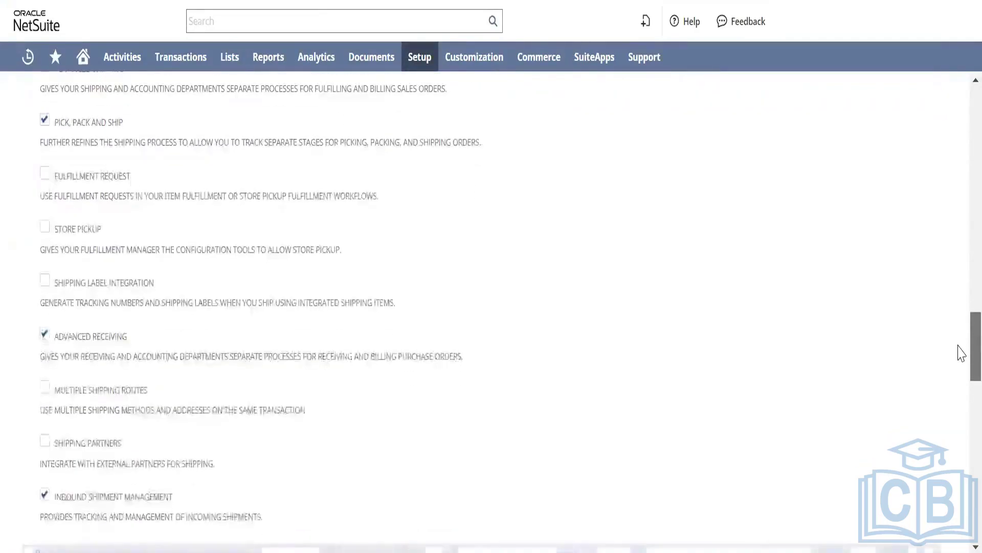
pyautogui.scroll(-2, 961, 358)
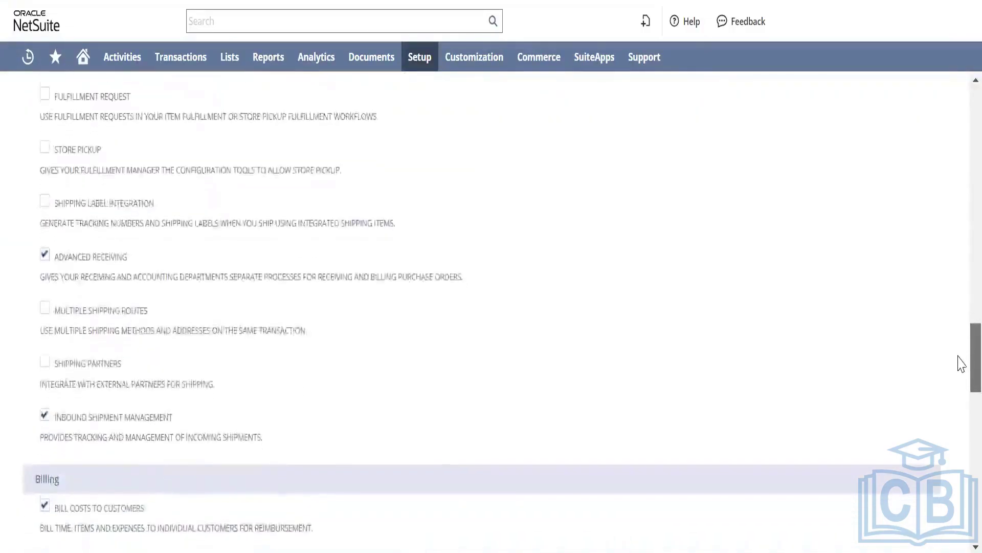
pyautogui.press('F5')
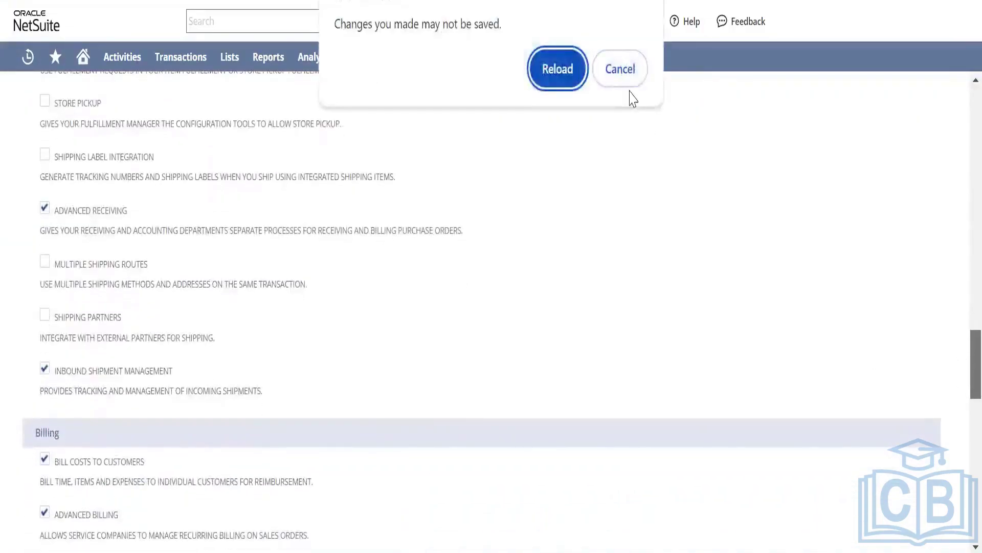
pyautogui.click(620, 70)
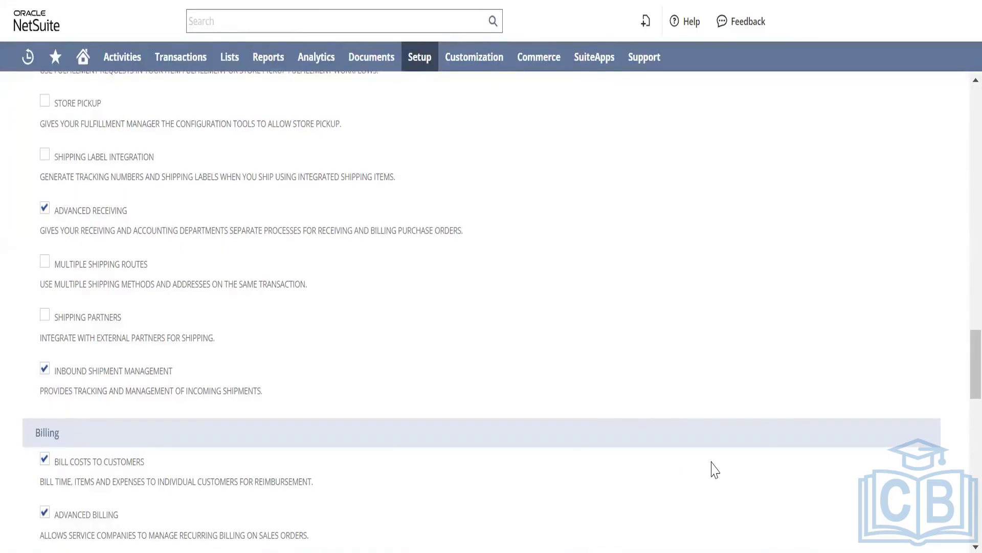
# Examine the Billing features and highlight the description of Bill Costs to Customers
pyautogui.moveTo(959, 352); pyautogui.dragTo(959, 396)
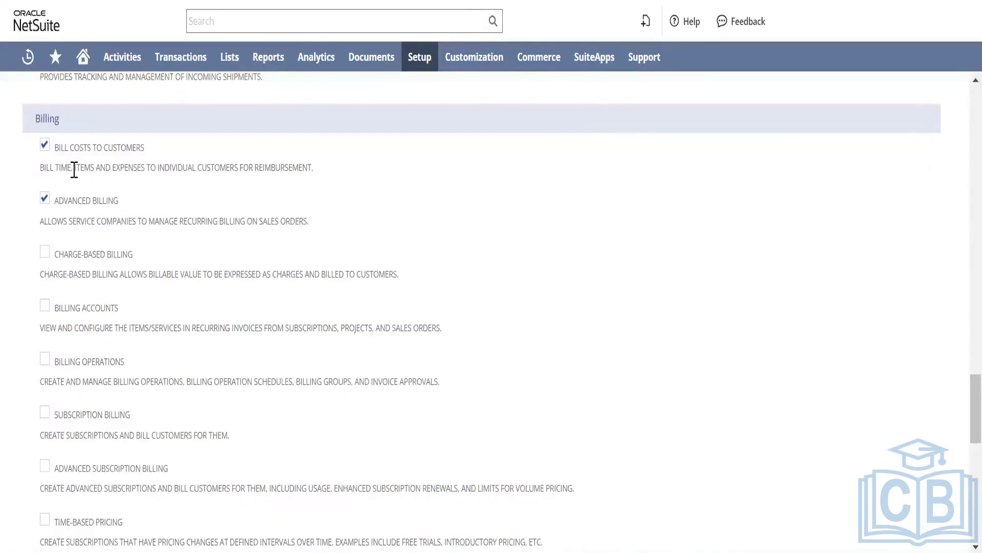
pyautogui.tripleClick(110, 168)
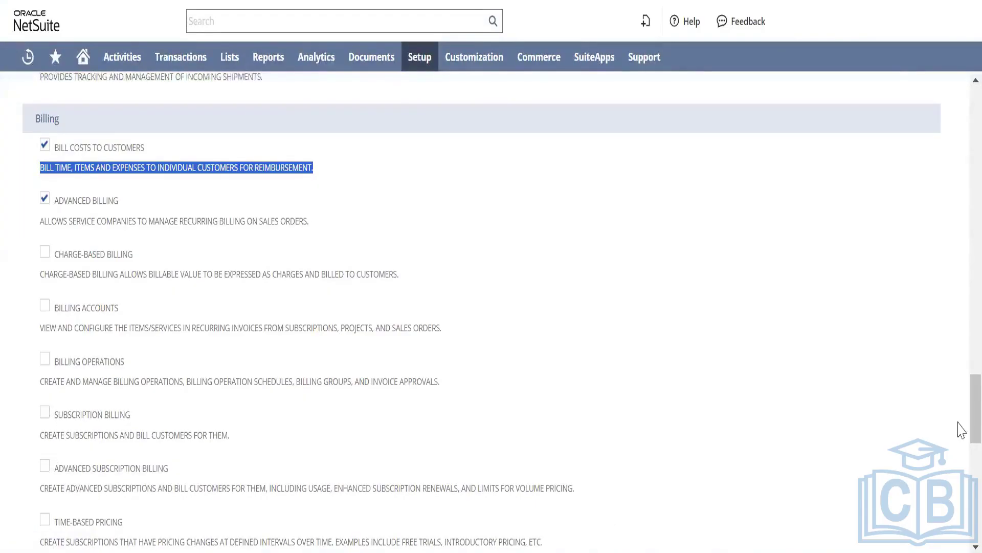
pyautogui.scroll(-1, 961, 435)
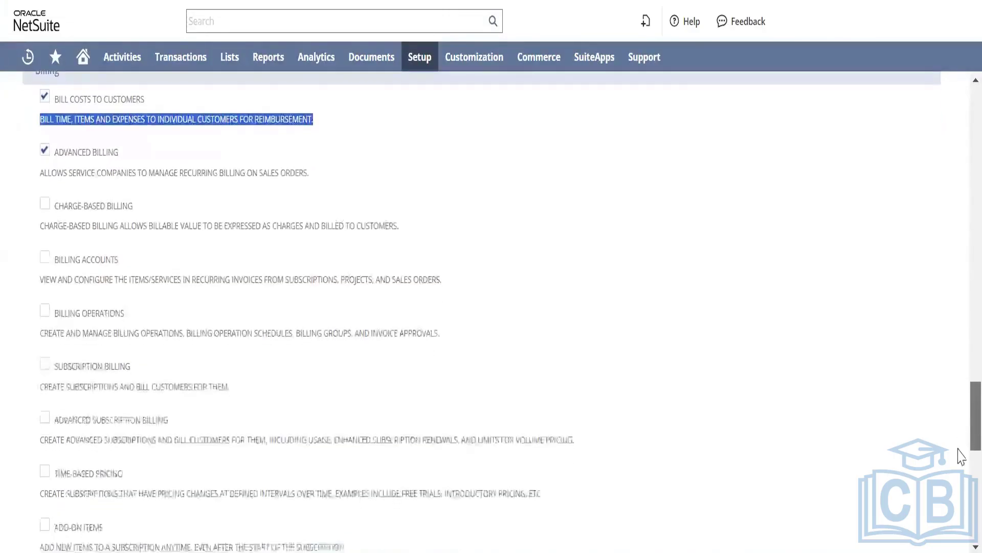
pyautogui.scroll(-6, 960, 451)
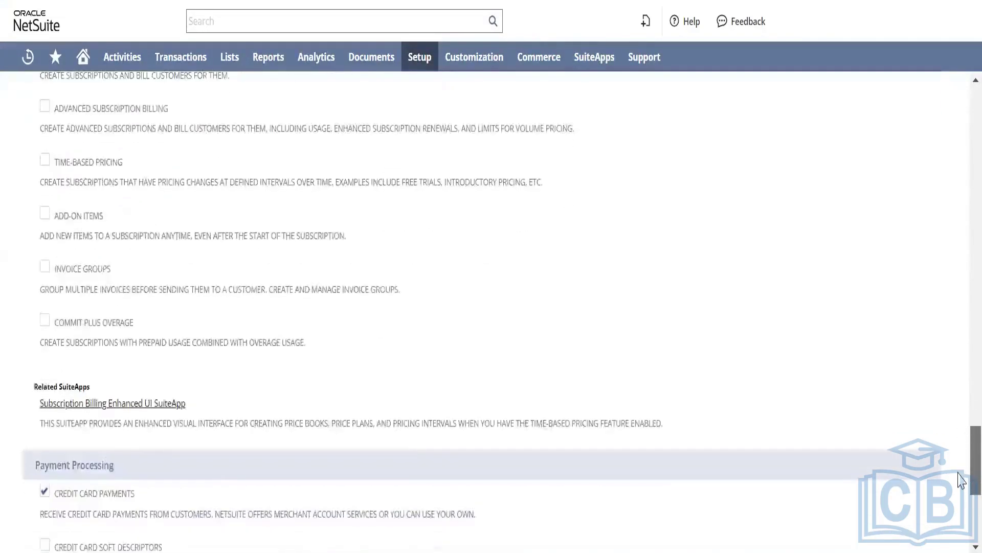
# Review the Payment Processing features and highlight the Payment Link description
pyautogui.scroll(-5, 962, 512)
pyautogui.scroll(-2, 961, 518)
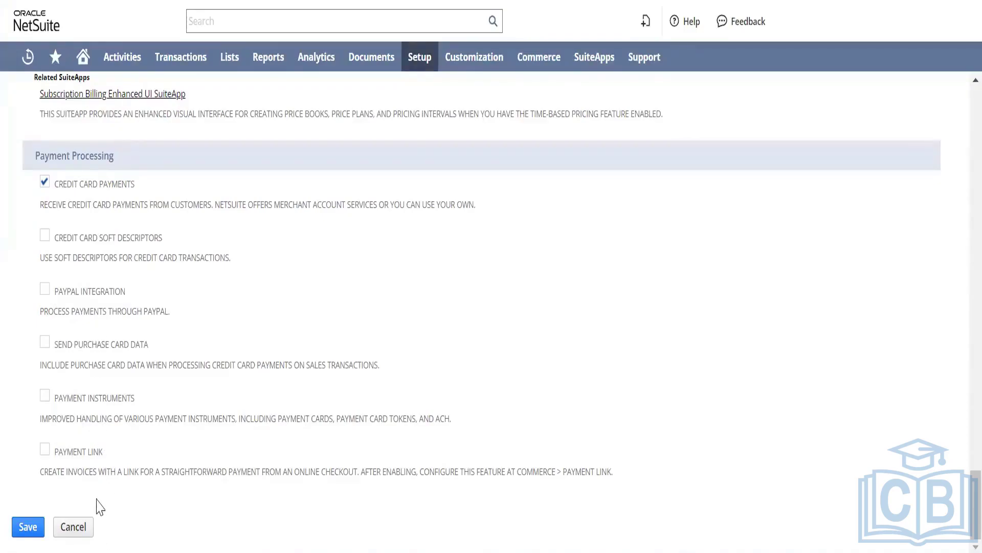
pyautogui.tripleClick(95, 473)
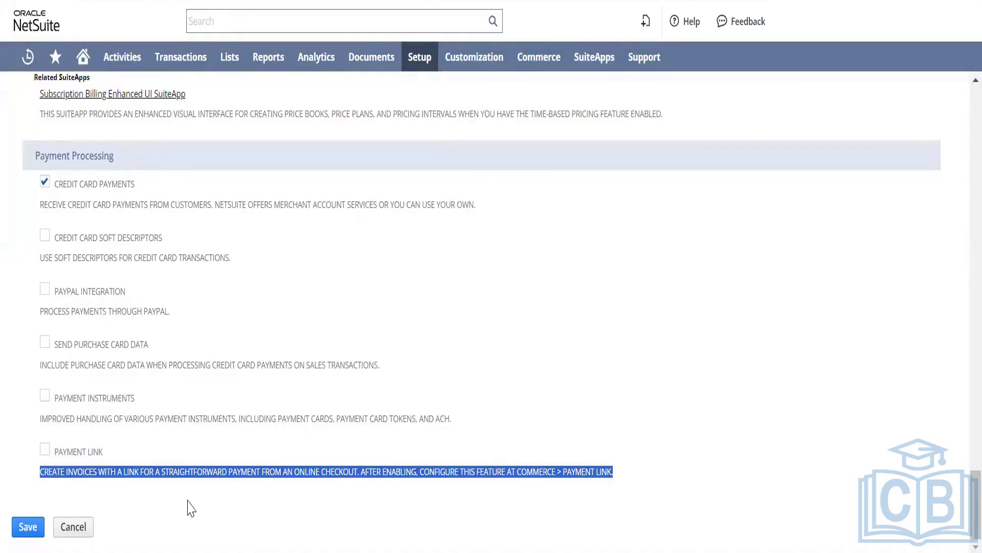
pyautogui.click(136, 463)
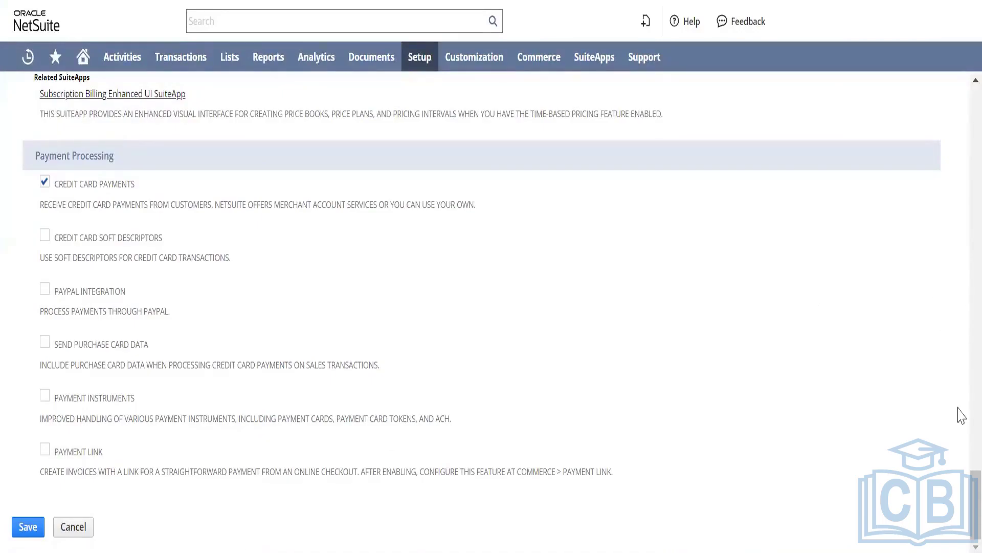
# Return to the start of Enable Features and look through the Items & Inventory features
pyautogui.scroll(3, 961, 484)
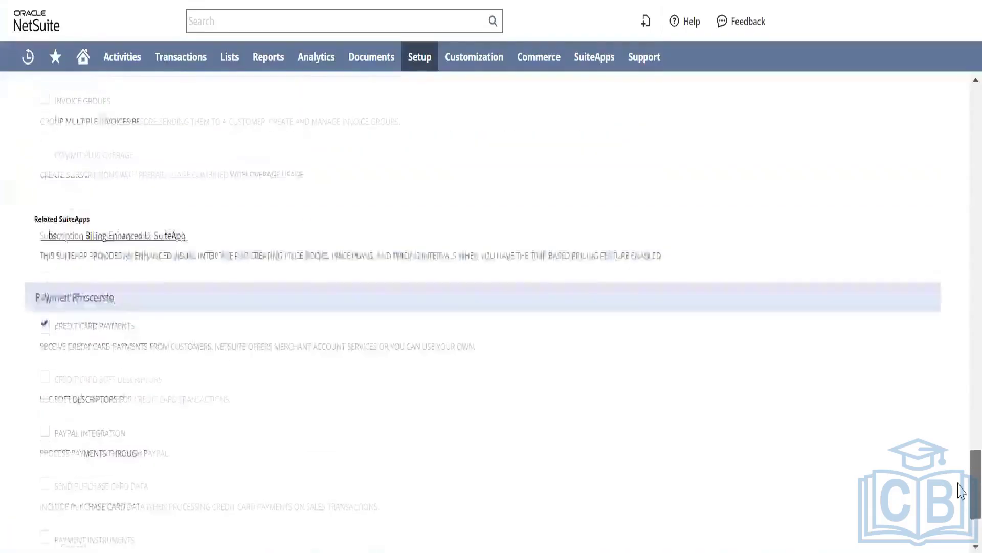
pyautogui.moveTo(962, 483); pyautogui.dragTo(926, 77)
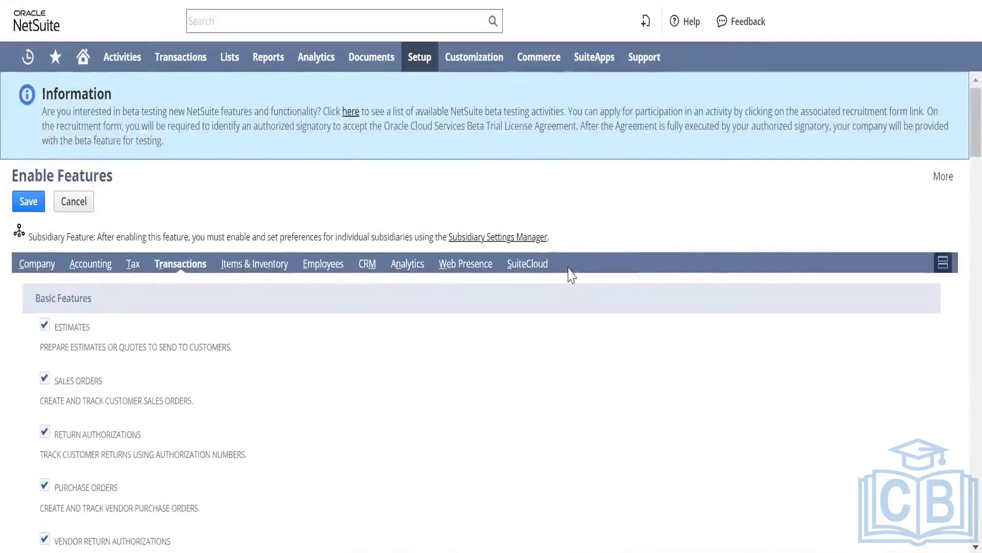
pyautogui.click(272, 264)
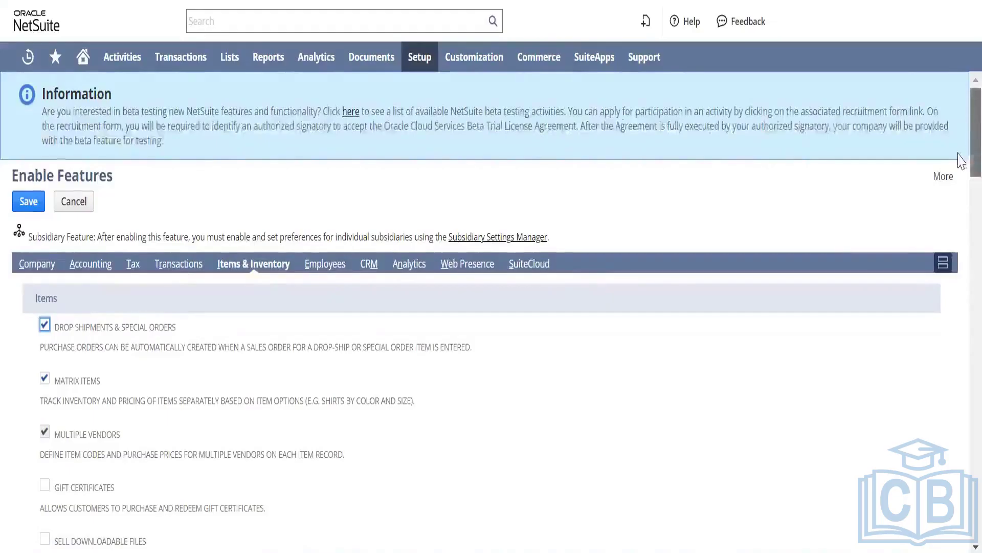
pyautogui.scroll(-10, 961, 156)
pyautogui.scroll(10, 961, 263)
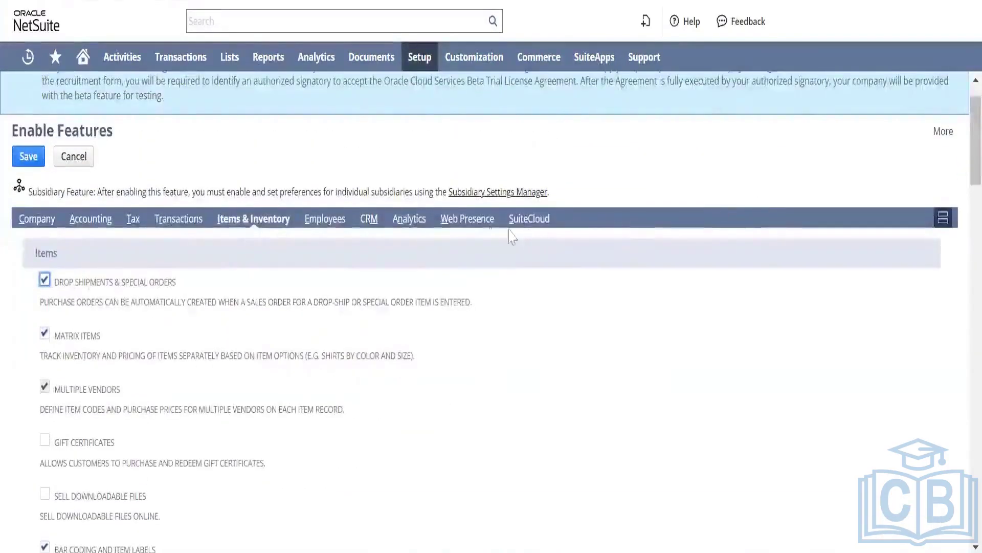
# Review the Employees features, from HR Information System through Performance Management, Payroll and Time & Expenses
pyautogui.click(323, 220)
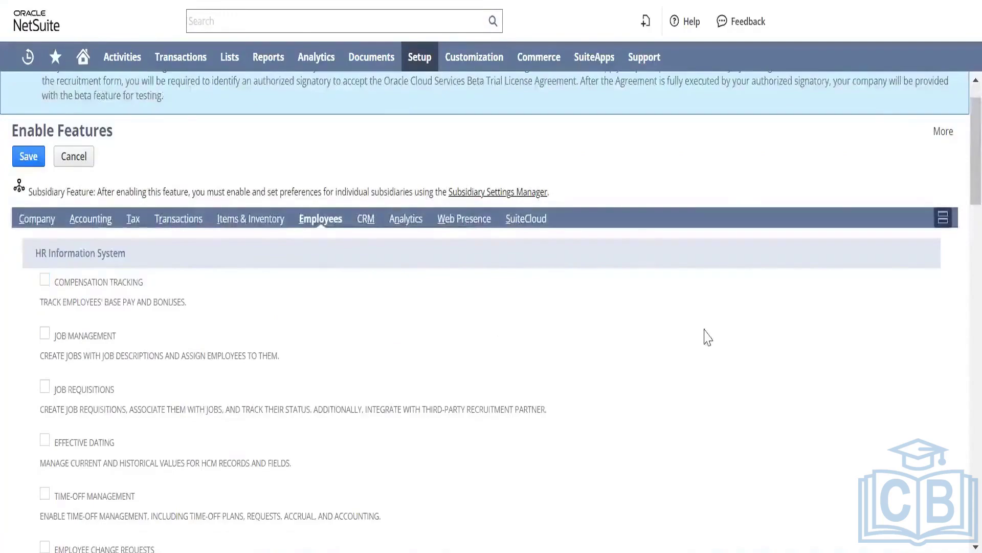
pyautogui.scroll(1, 960, 190)
pyautogui.scroll(-4, 959, 225)
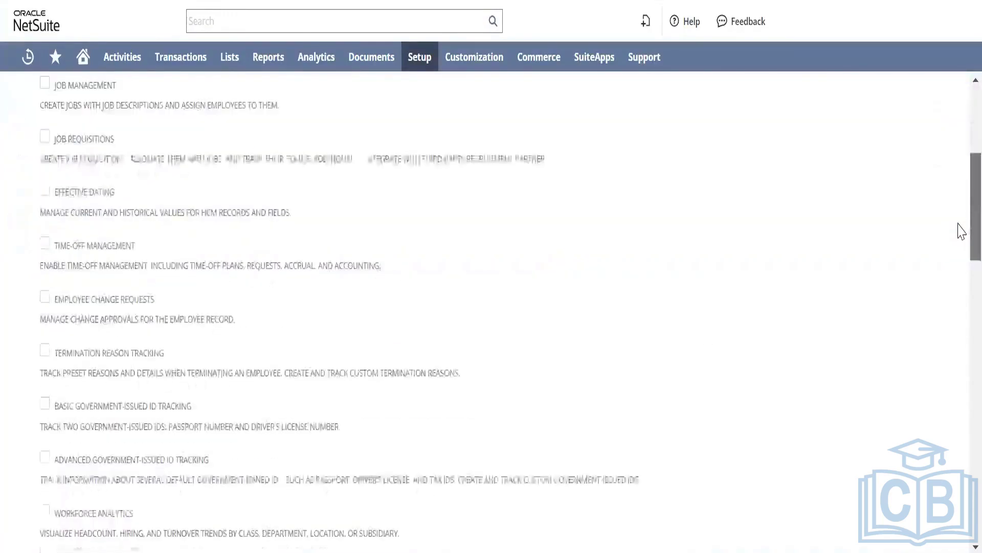
pyautogui.scroll(5, 959, 213)
pyautogui.scroll(-1, 647, 279)
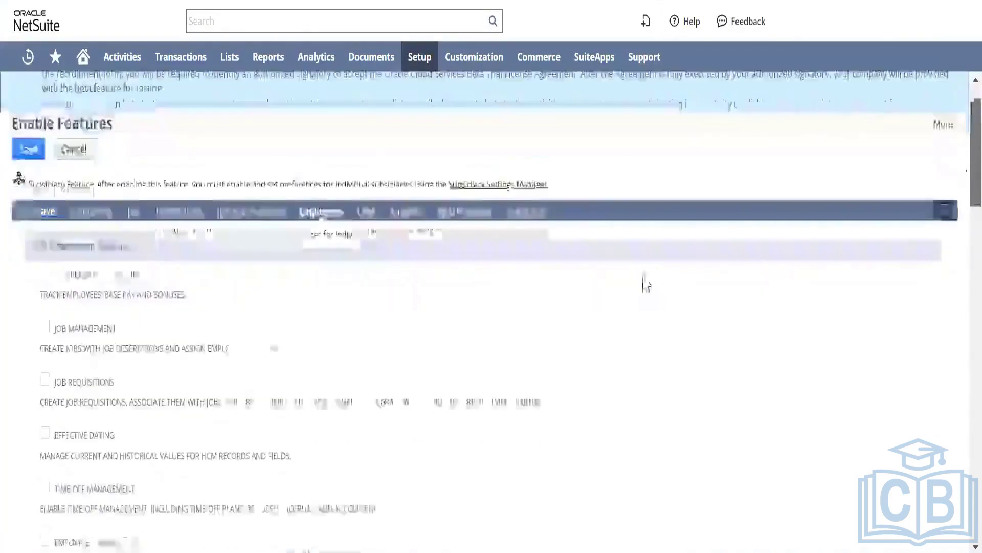
pyautogui.scroll(1, 512, 338)
pyautogui.scroll(-1, 386, 401)
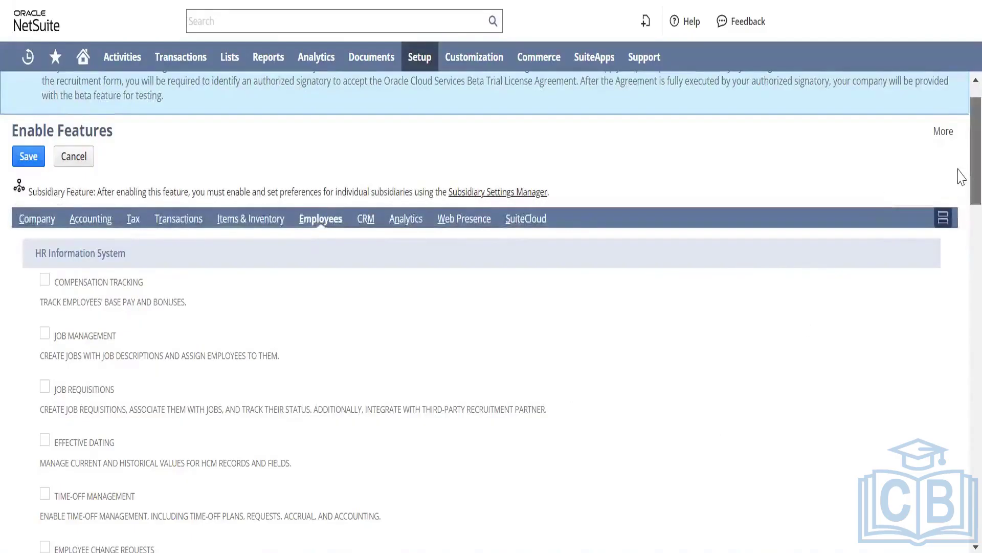
pyautogui.scroll(-9, 962, 185)
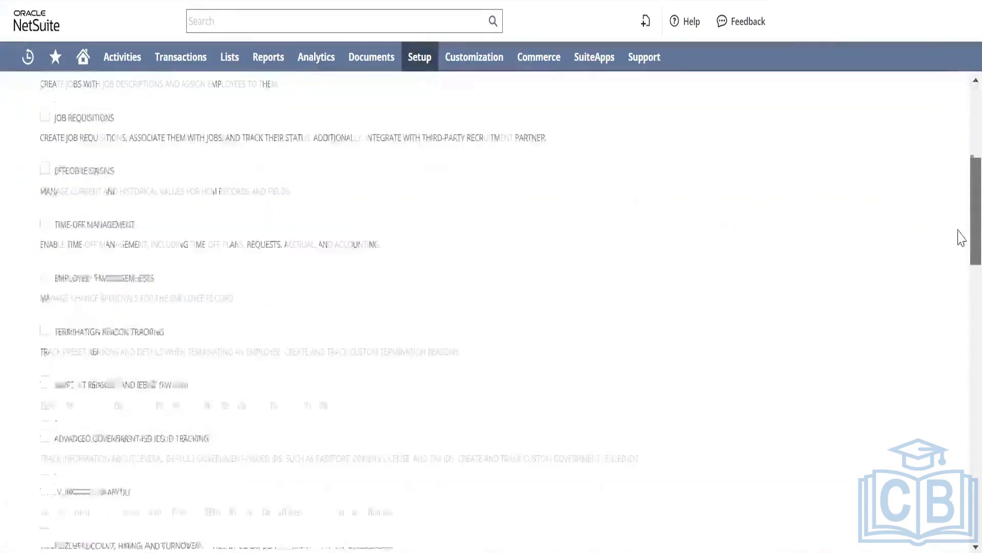
pyautogui.scroll(-5, 961, 307)
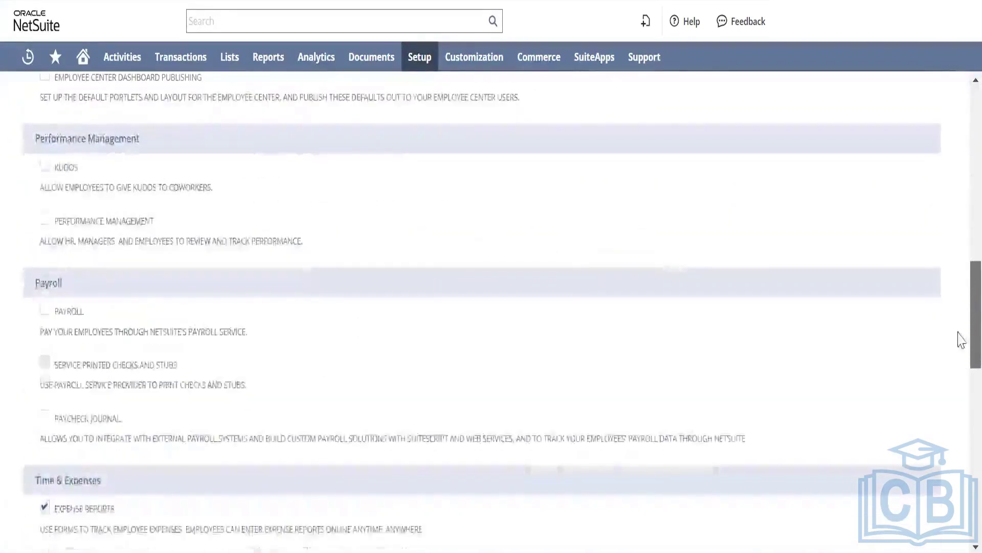
pyautogui.scroll(12, 959, 230)
pyautogui.scroll(2, 962, 189)
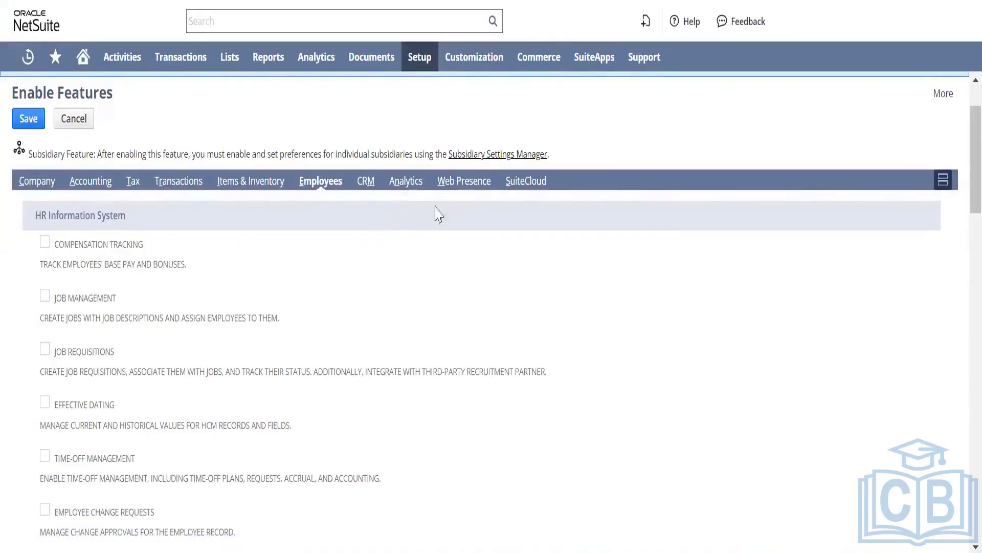
# Review the SuiteCloud features, covering the SuiteBuilder, SuiteScript and SuiteFlow sections
pyautogui.click(539, 185)
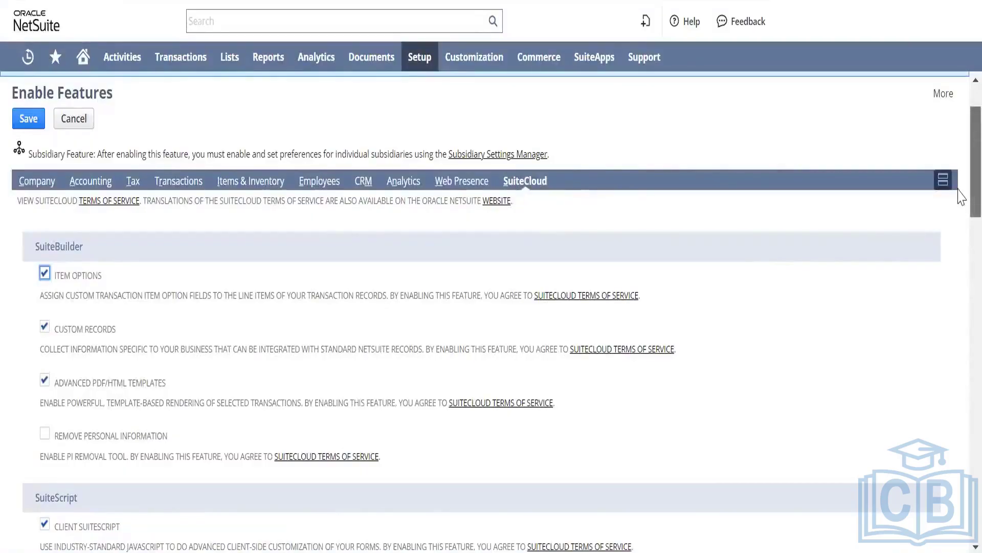
pyautogui.scroll(-3, 961, 203)
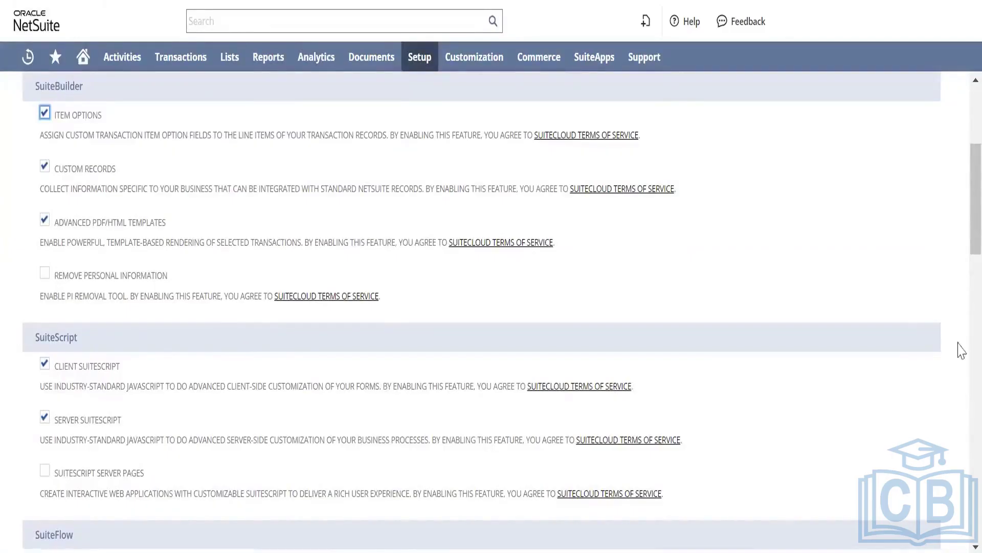
pyautogui.scroll(1, 962, 234)
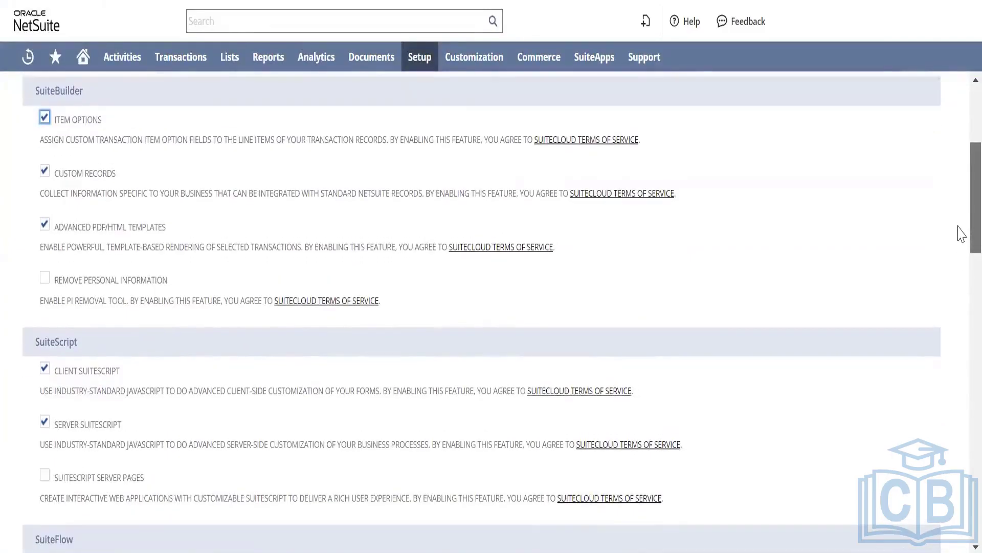
pyautogui.scroll(-2, 962, 234)
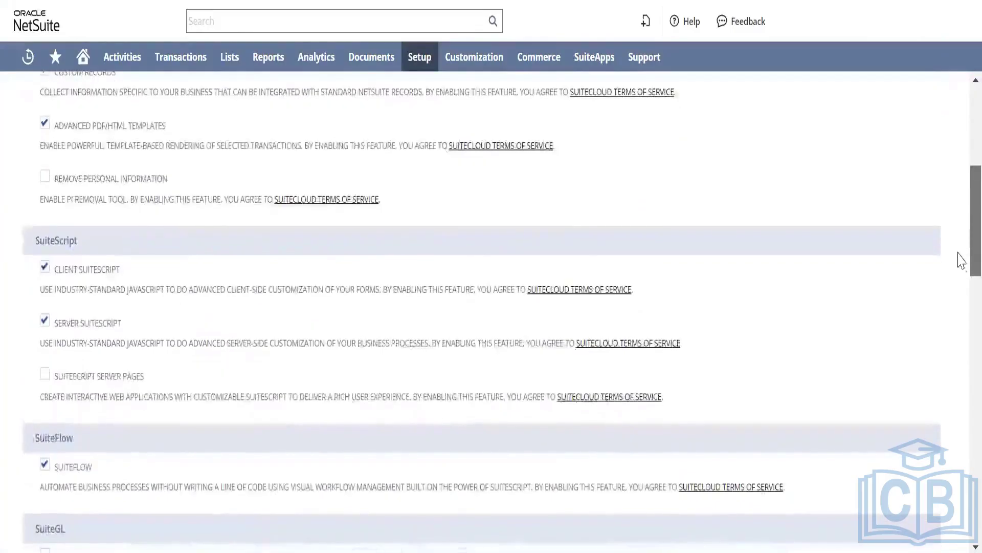
pyautogui.scroll(-2, 960, 266)
pyautogui.scroll(3, 955, 251)
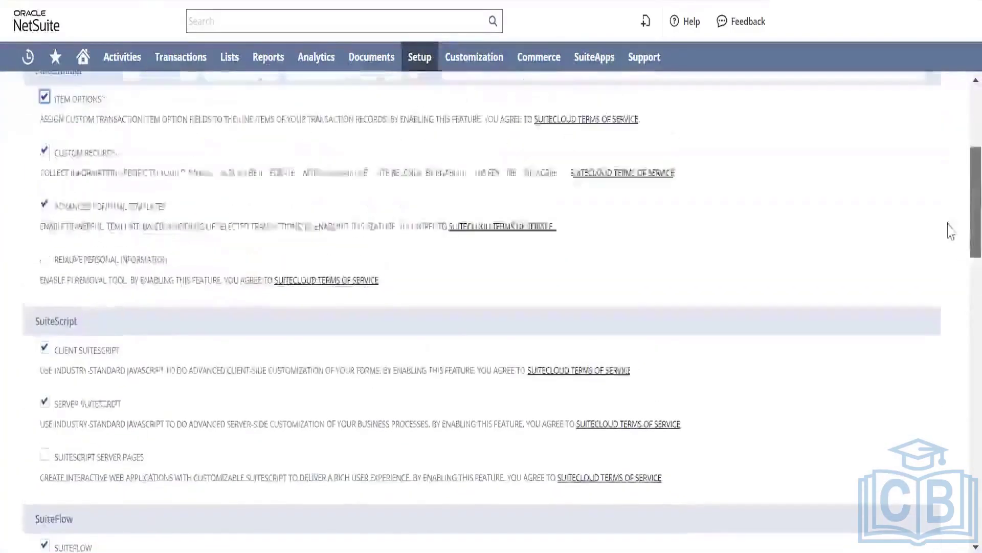
pyautogui.scroll(5, 951, 231)
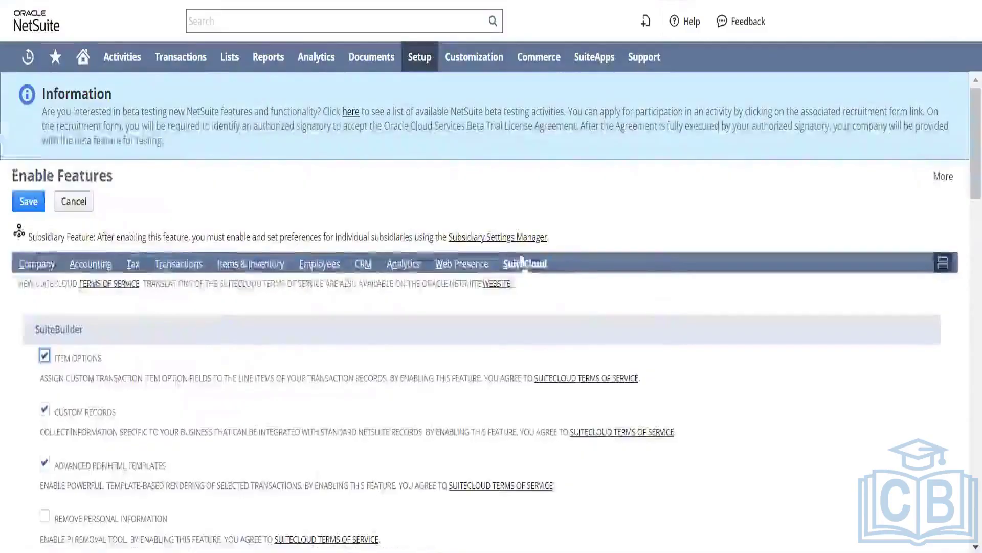
# Examine the Web Presence features and highlight the description of Advanced Web Reports
pyautogui.click(474, 265)
pyautogui.click(505, 265)
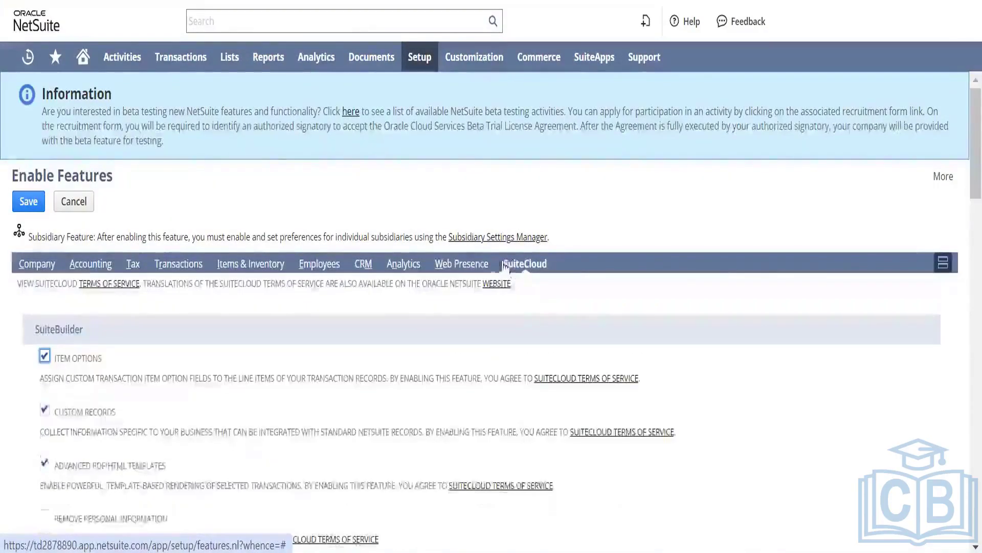
pyautogui.click(476, 266)
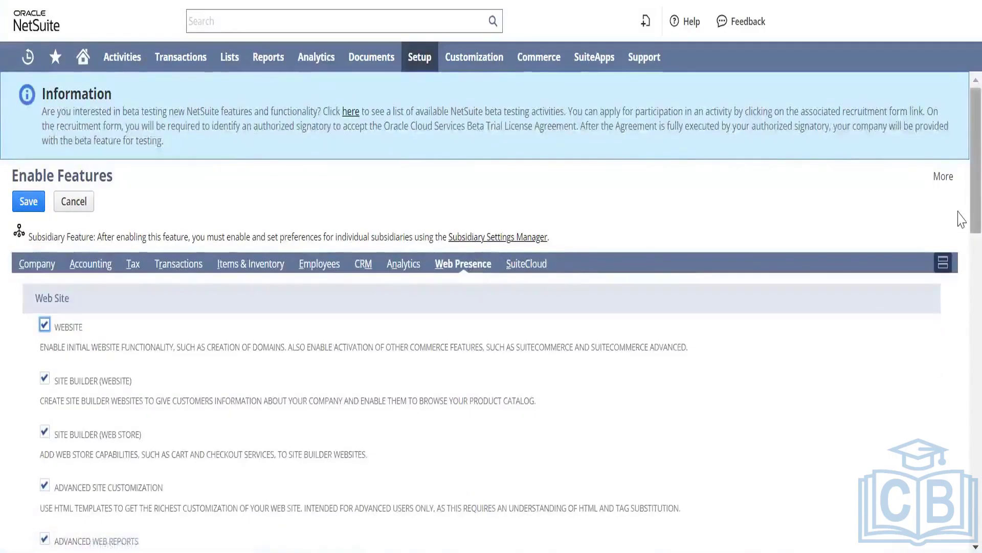
pyautogui.scroll(-2, 961, 219)
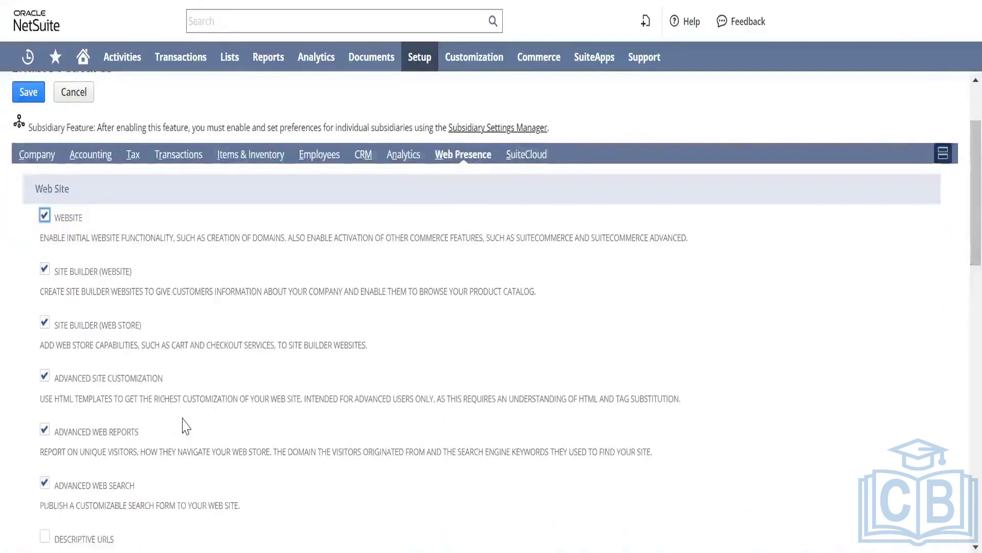
pyautogui.tripleClick(116, 448)
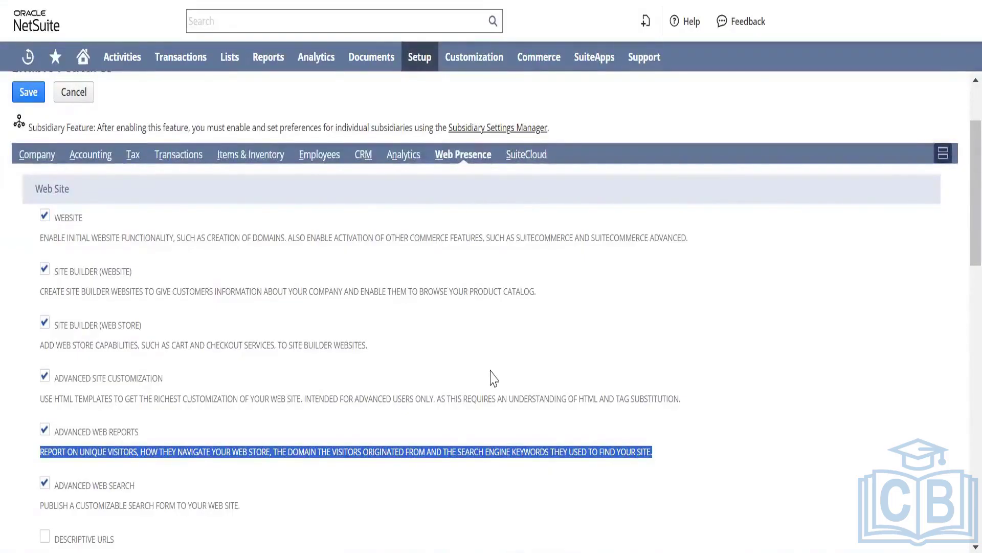
# Review the Analytics features and look through the available report and saved search categories
pyautogui.click(411, 162)
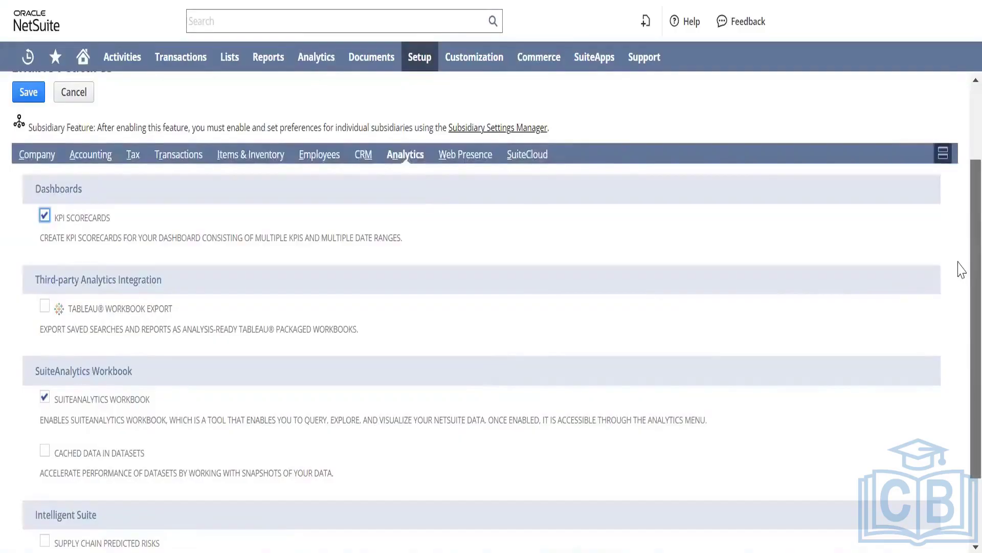
pyautogui.scroll(-2, 959, 287)
pyautogui.scroll(2, 958, 307)
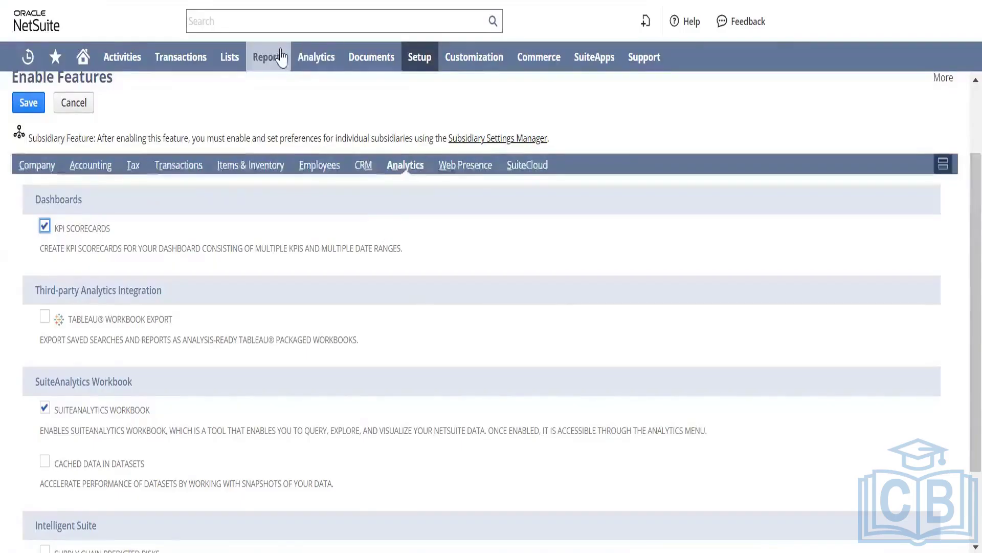
pyautogui.moveTo(268, 57)
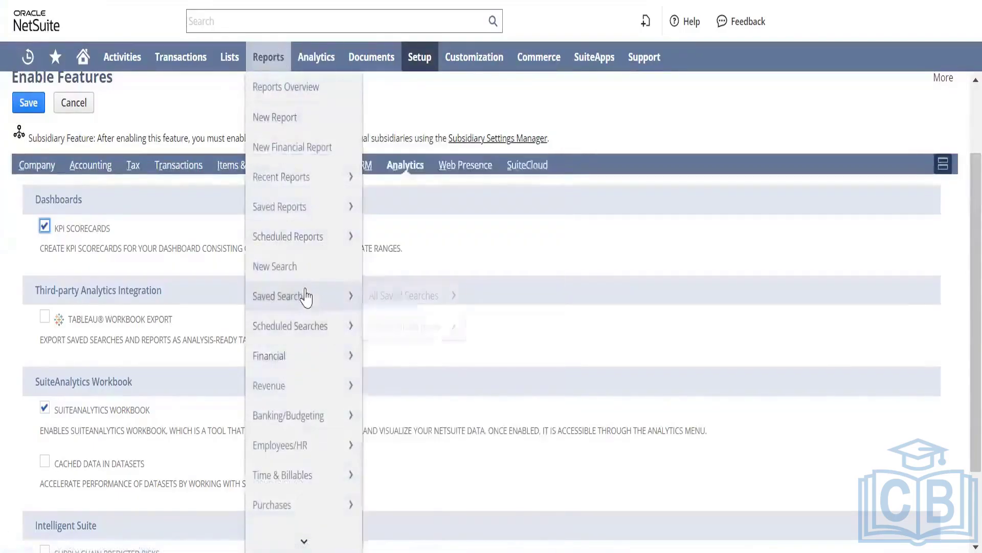
pyautogui.moveTo(306, 299)
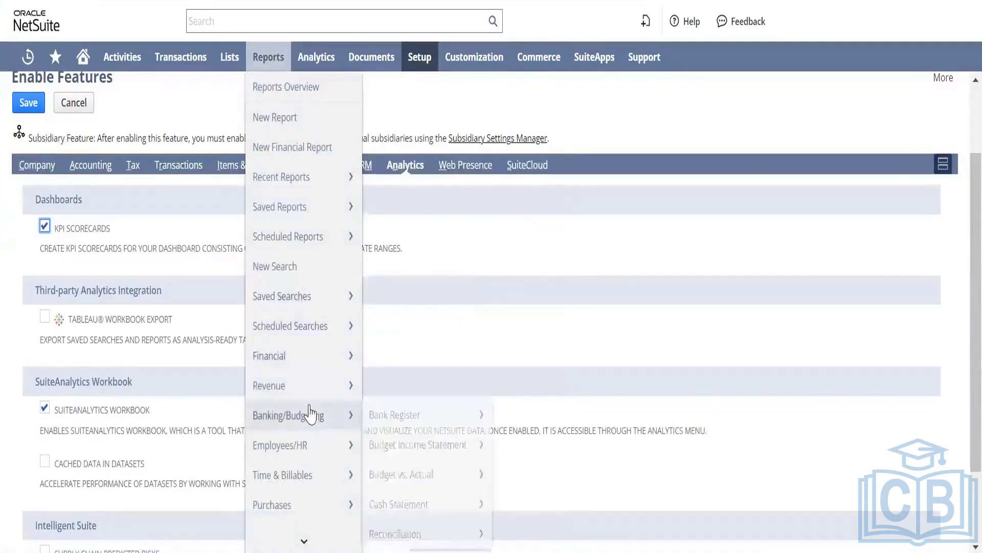
pyautogui.moveTo(306, 471)
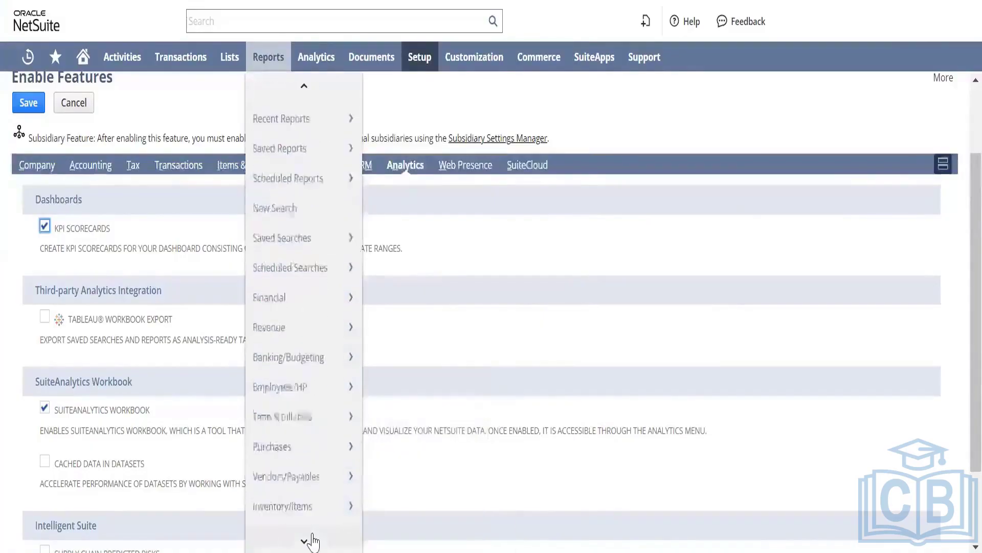
pyautogui.moveTo(320, 413)
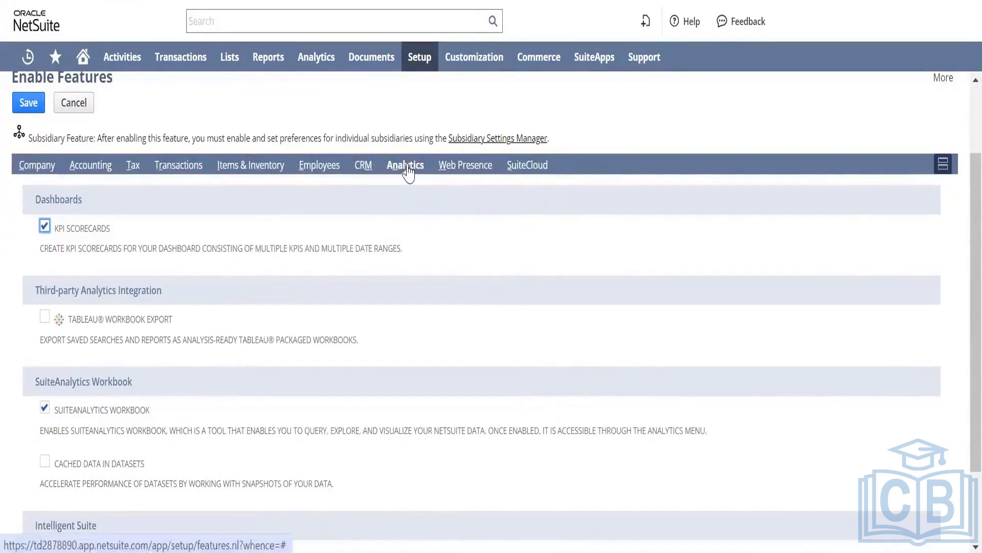
# Open the Analytics workbooks page in a new browser tab and dismiss its learning pop-up
pyautogui.rightClick(323, 67)
pyautogui.click(351, 82)
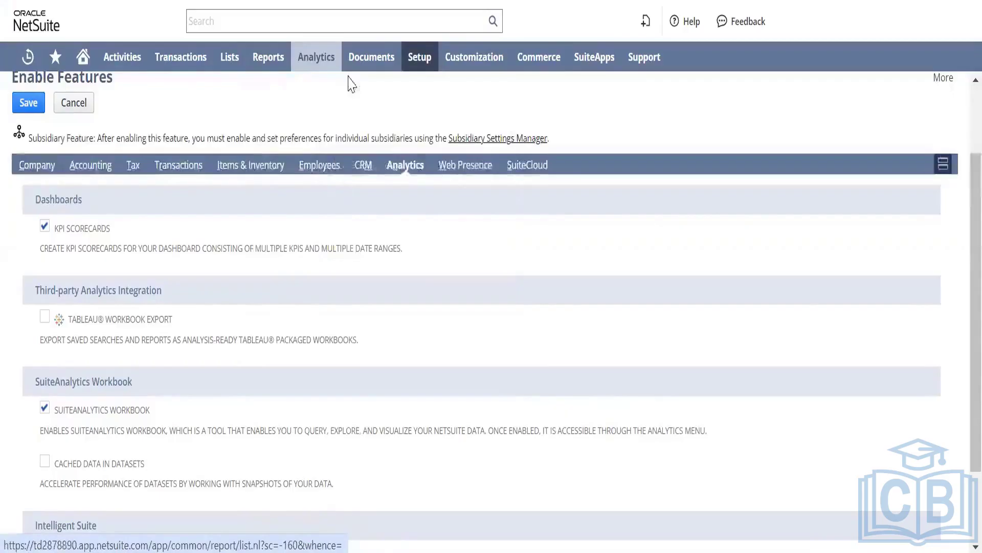
pyautogui.moveTo(372, 57)
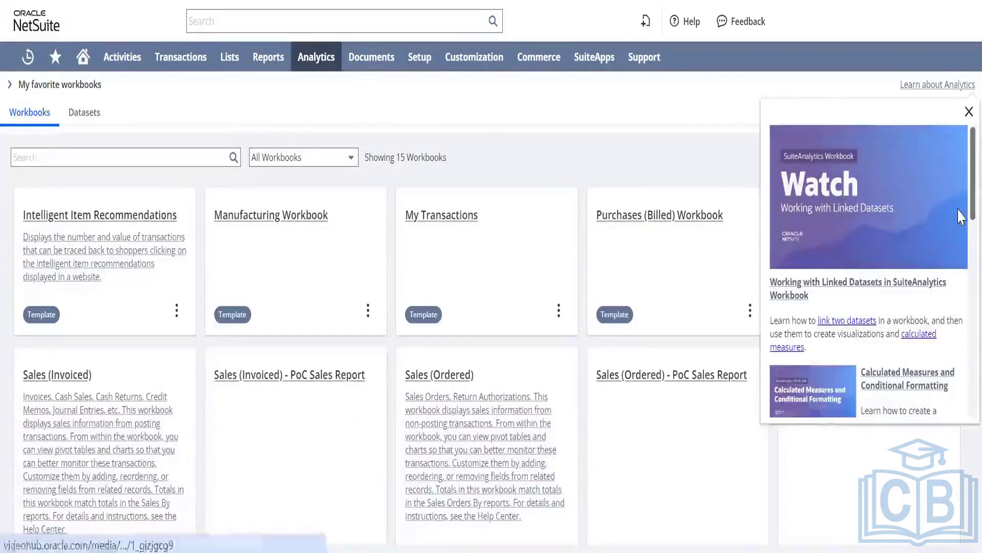
pyautogui.click(969, 112)
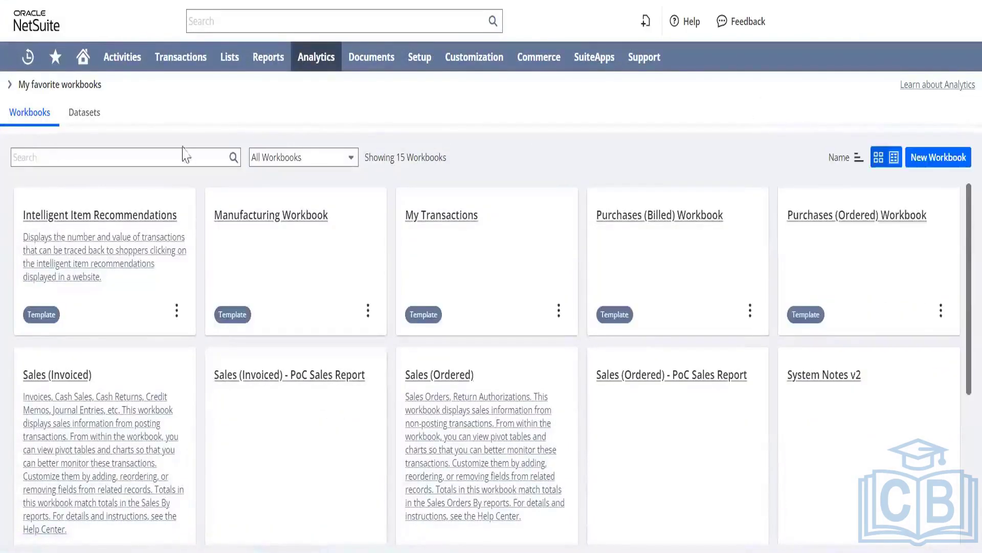
# Look over the list of datasets and create a new dataset based on the Account record type
pyautogui.click(81, 121)
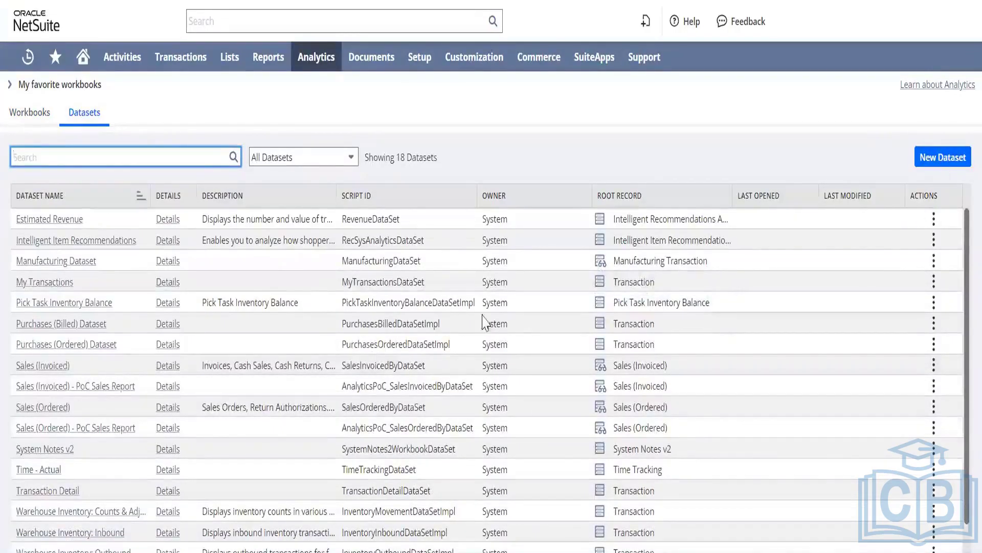
pyautogui.tripleClick(432, 157)
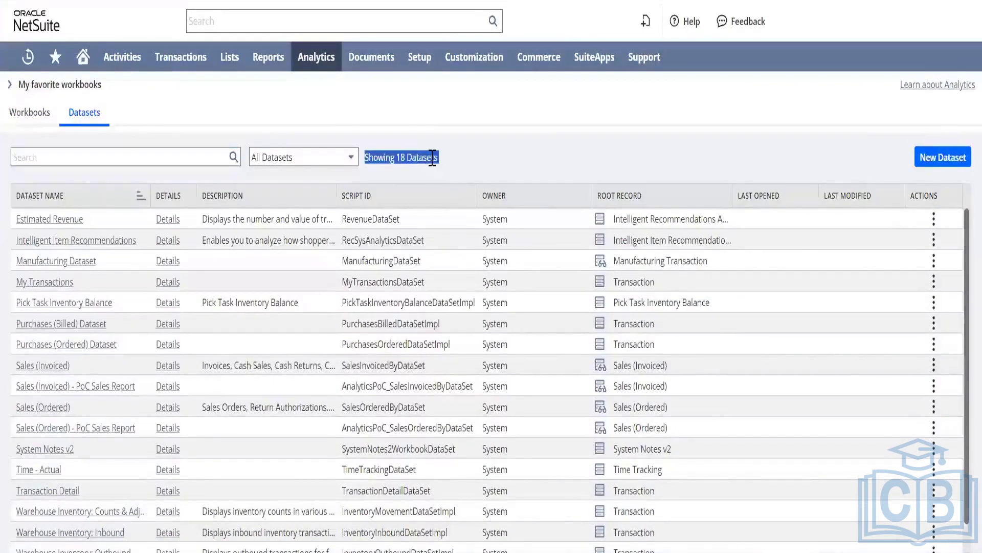
pyautogui.click(931, 166)
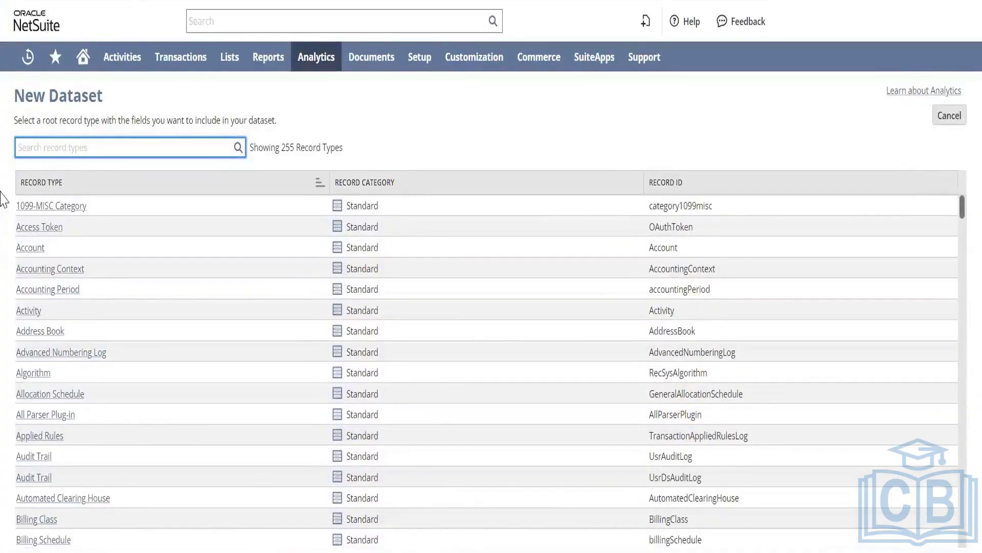
pyautogui.click(30, 250)
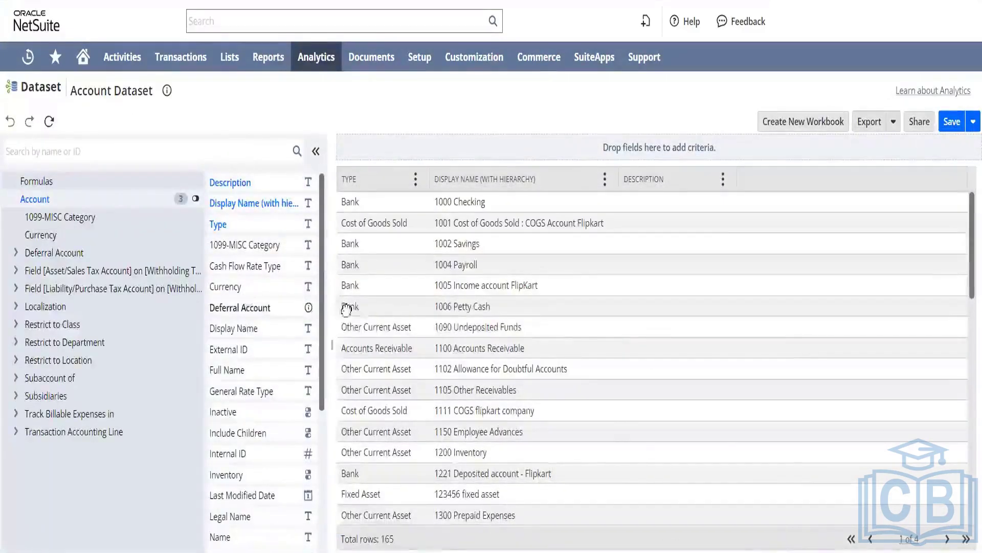
# Add the Deferral Account, Full Name, Include Children and Last Modified Date fields as columns of the Account dataset
pyautogui.moveTo(346, 309); pyautogui.dragTo(641, 226)
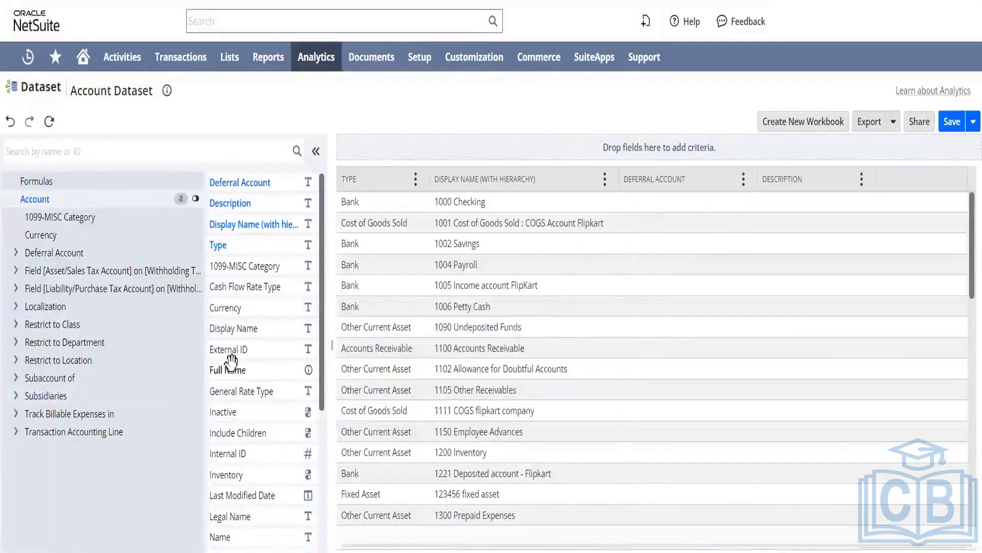
pyautogui.moveTo(231, 366); pyautogui.dragTo(742, 194)
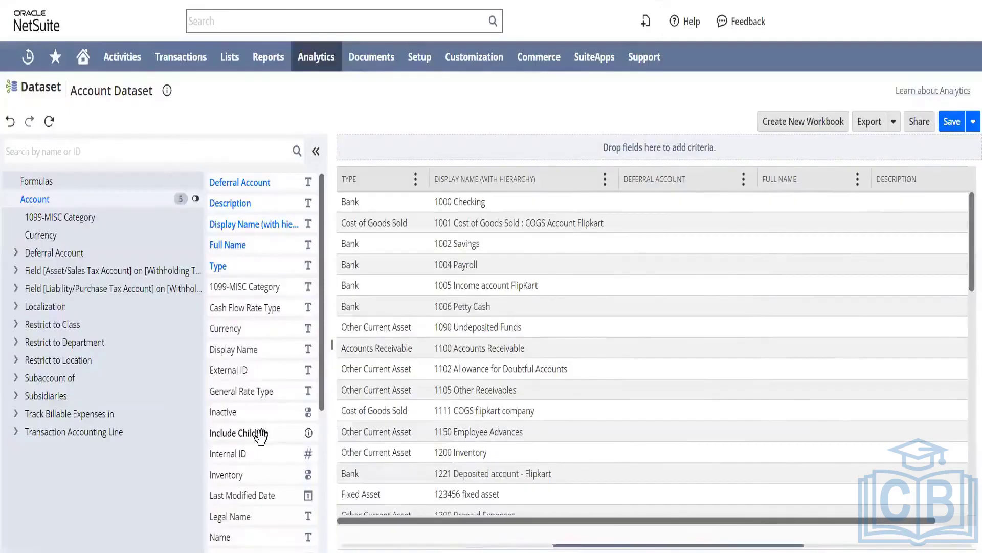
pyautogui.moveTo(261, 435); pyautogui.dragTo(798, 179)
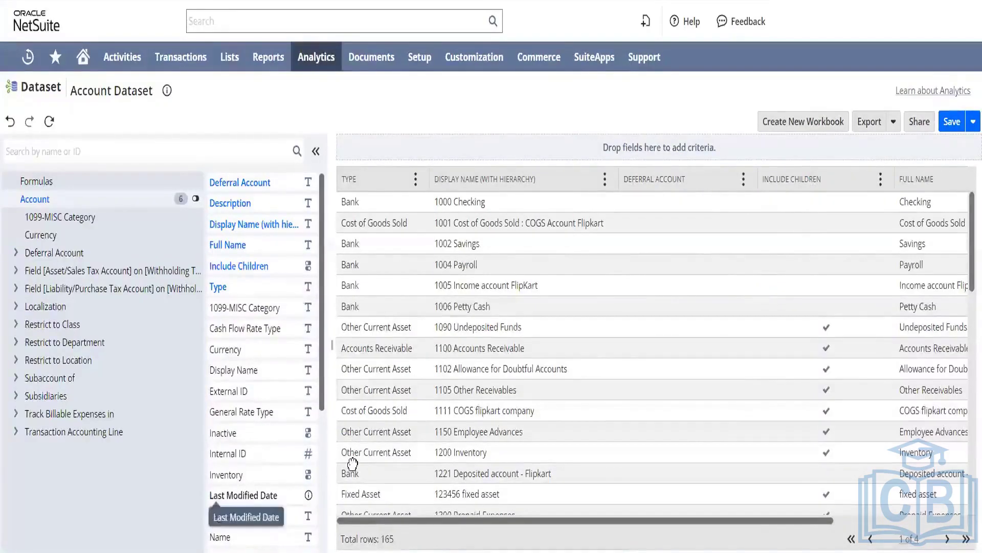
pyautogui.moveTo(353, 464); pyautogui.dragTo(669, 184)
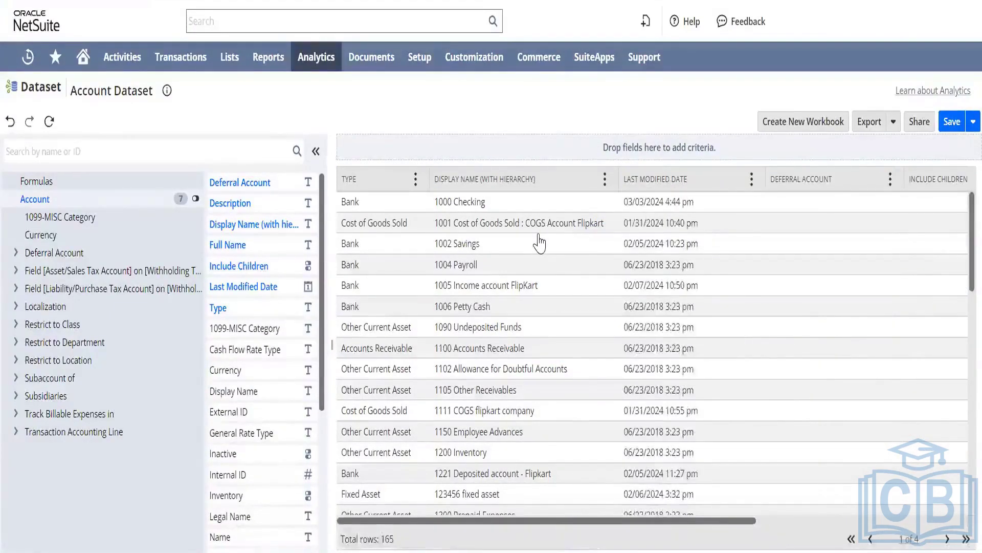
# Export the Account dataset's data to a CSV file and open the downloaded file in Excel
pyautogui.click(896, 125)
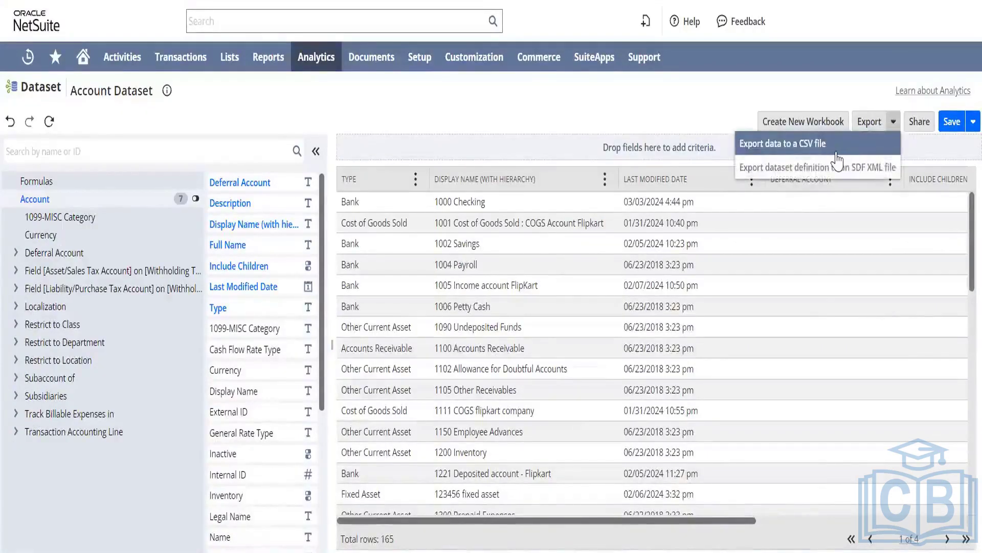
pyautogui.click(837, 152)
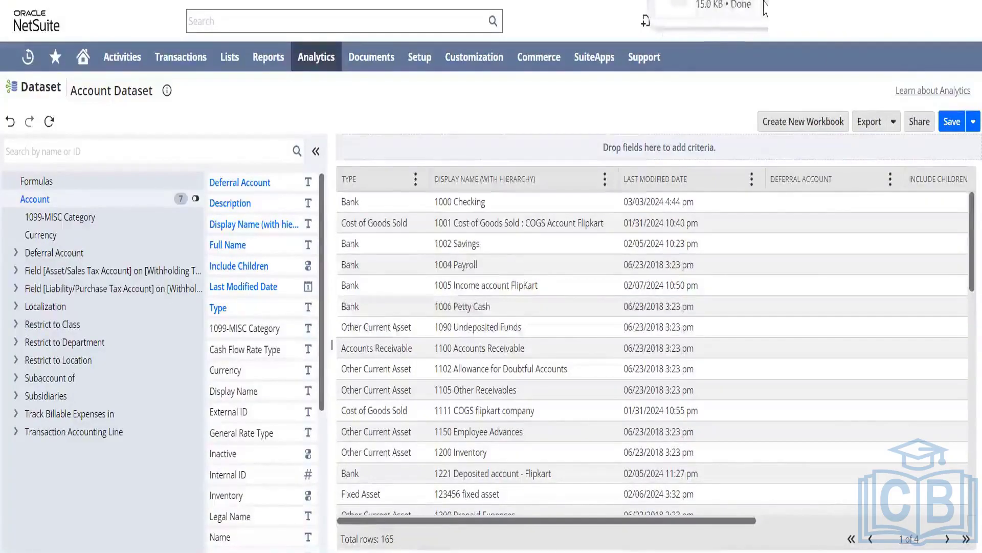
pyautogui.click(742, 6)
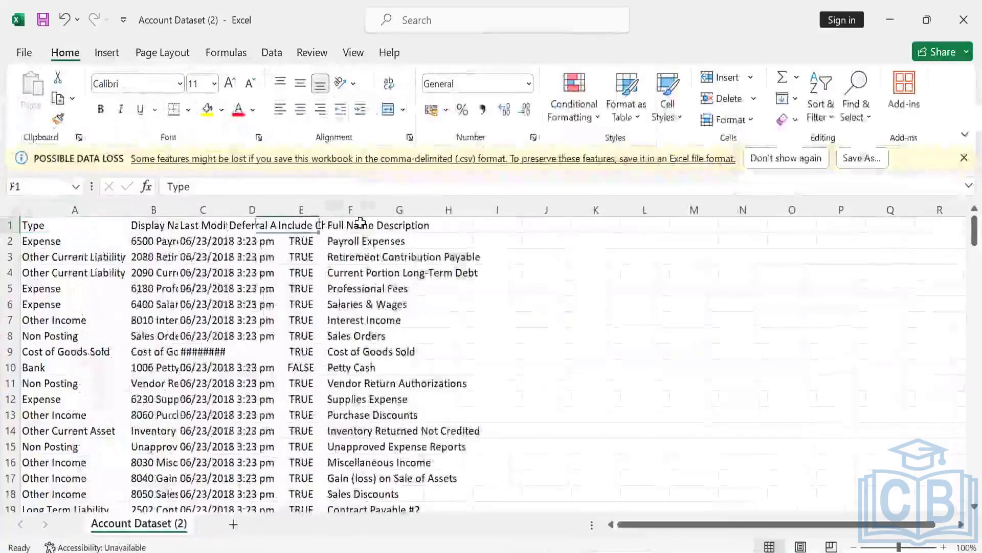
# Look through the column headers of the exported Account Dataset file, then close it without saving changes
pyautogui.click(360, 224)
pyautogui.press('Left')
pyautogui.press('Left')
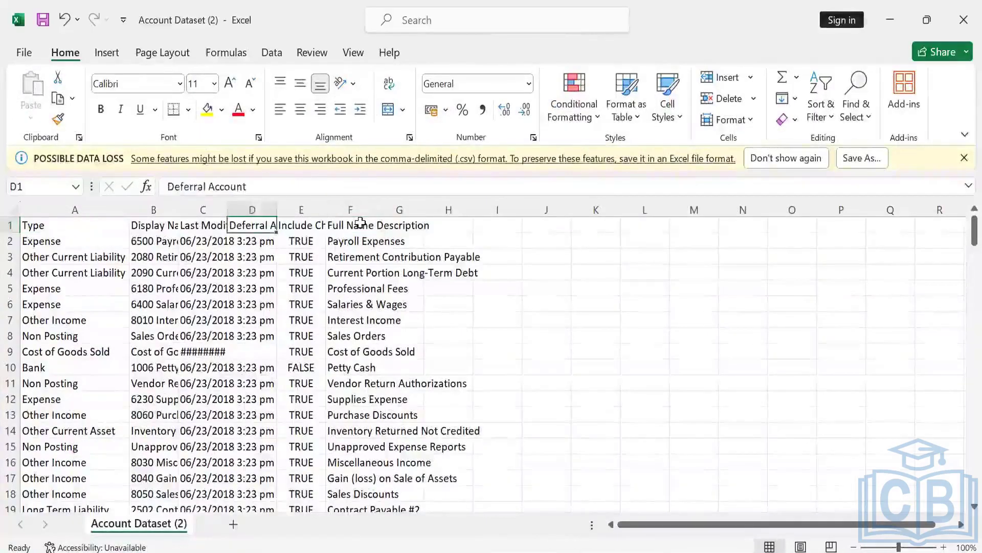
pyautogui.press('Left')
pyautogui.press('Left')
pyautogui.press('Left')
pyautogui.press('Right')
pyautogui.press('Right')
pyautogui.press('Right')
pyautogui.press('Right')
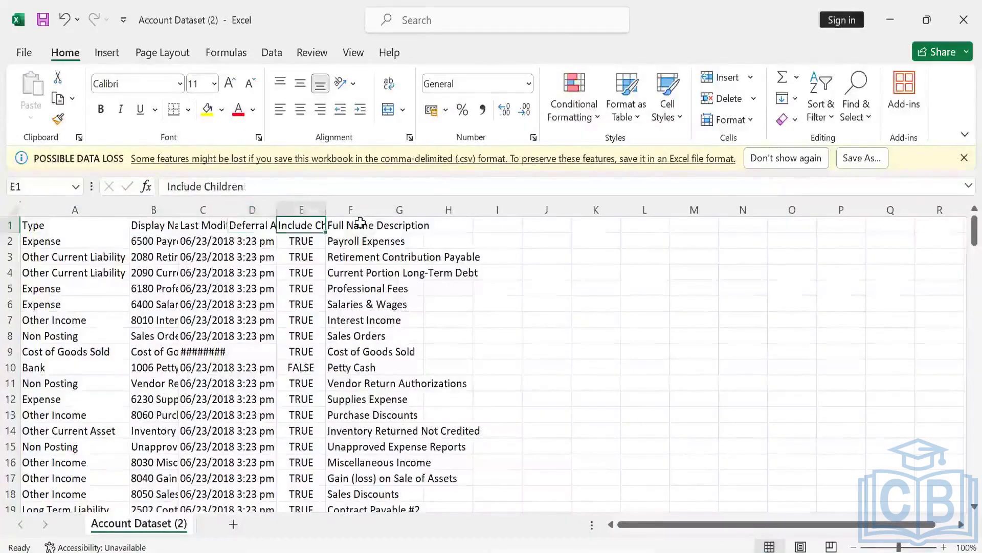
pyautogui.press('Left')
pyautogui.press('Left')
pyautogui.press('Left')
pyautogui.press('Left')
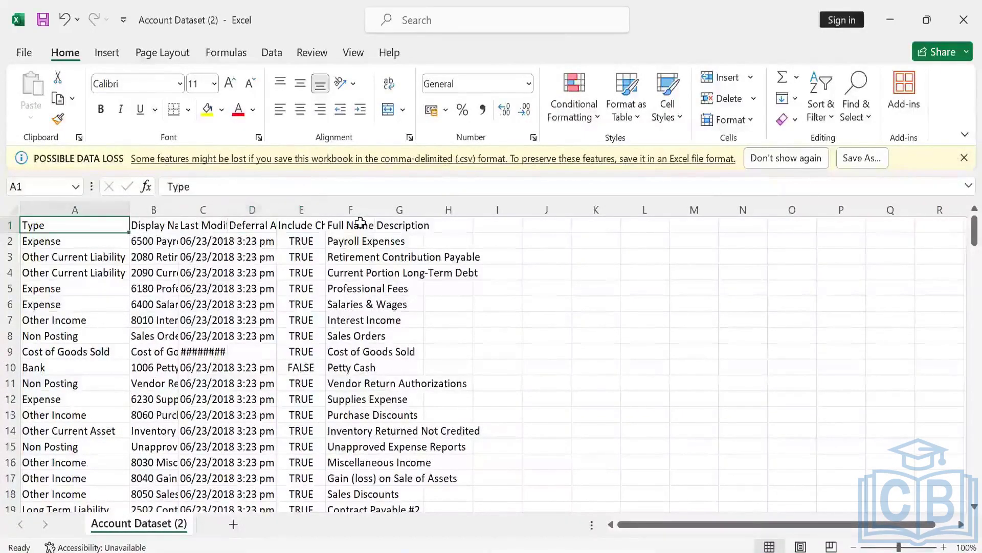
pyautogui.click(963, 19)
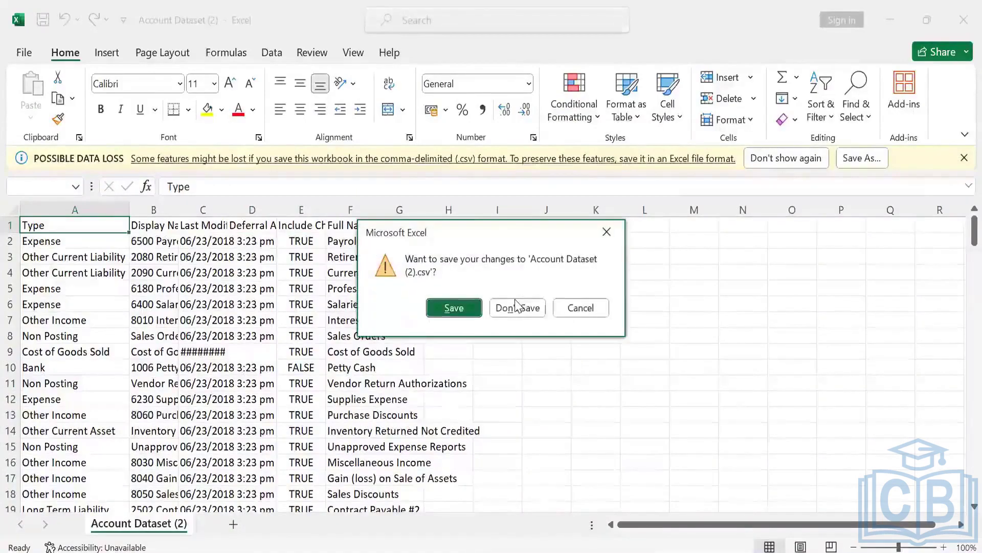
pyautogui.click(516, 304)
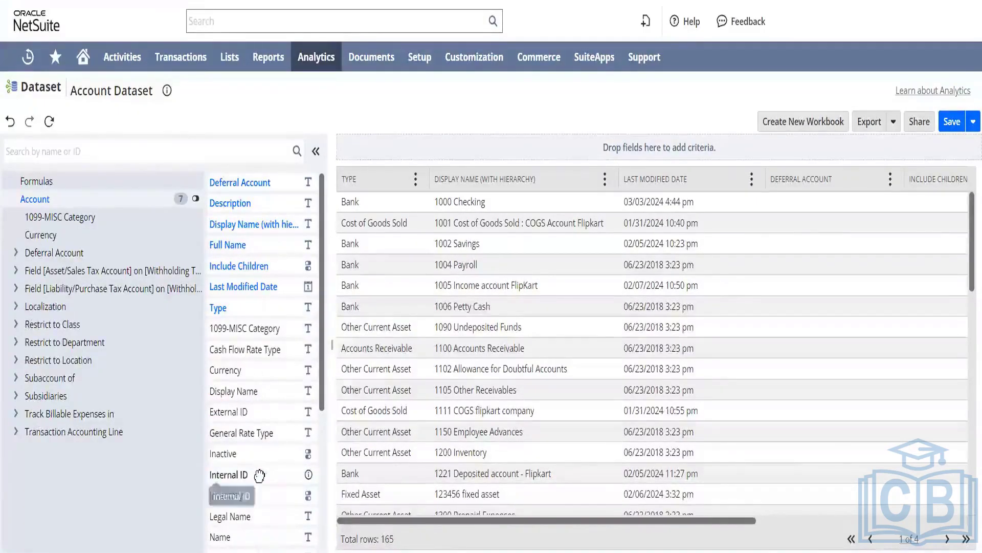
# Add an Internal ID criterion to the Account dataset with the condition greater than 1
pyautogui.moveTo(260, 475); pyautogui.dragTo(570, 146)
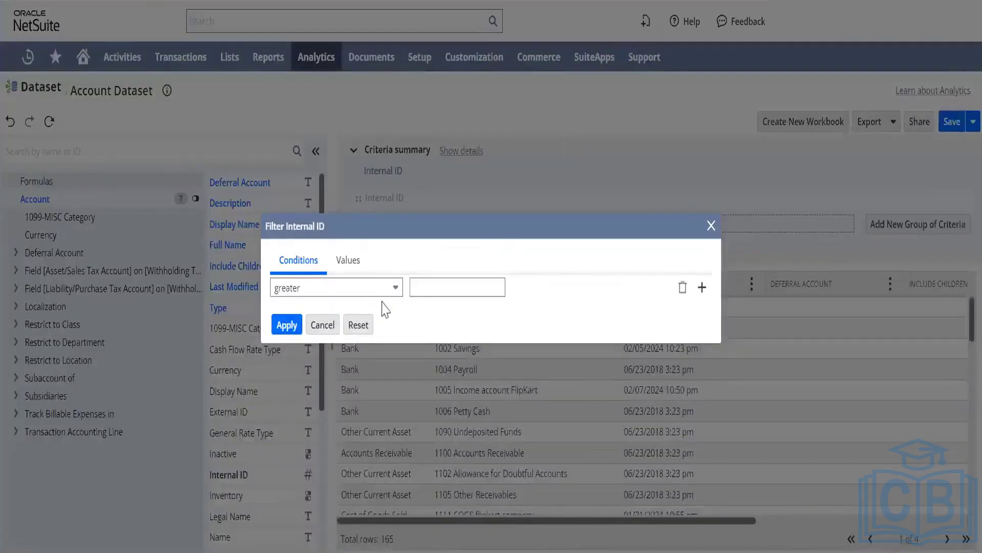
pyautogui.click(439, 292)
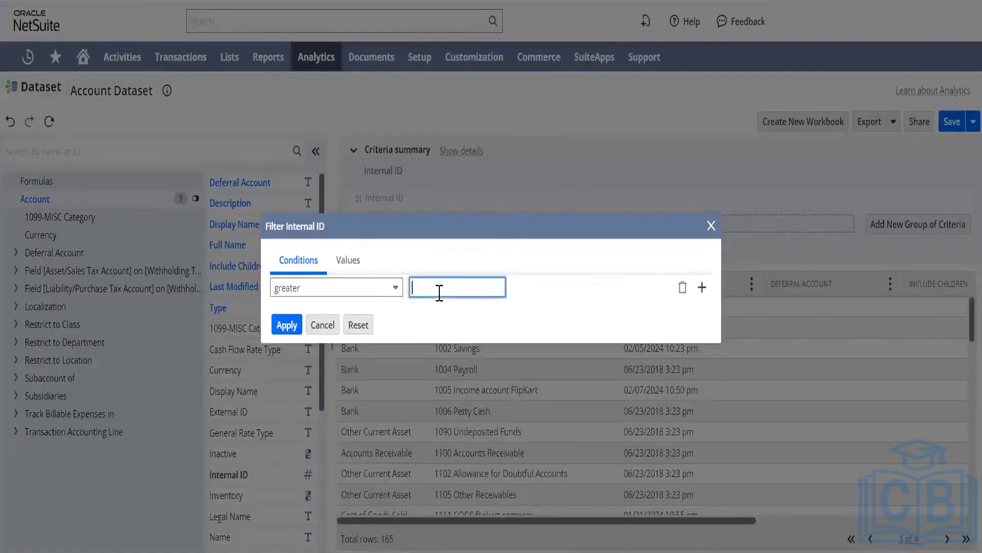
pyautogui.write('1')
pyautogui.click(286, 326)
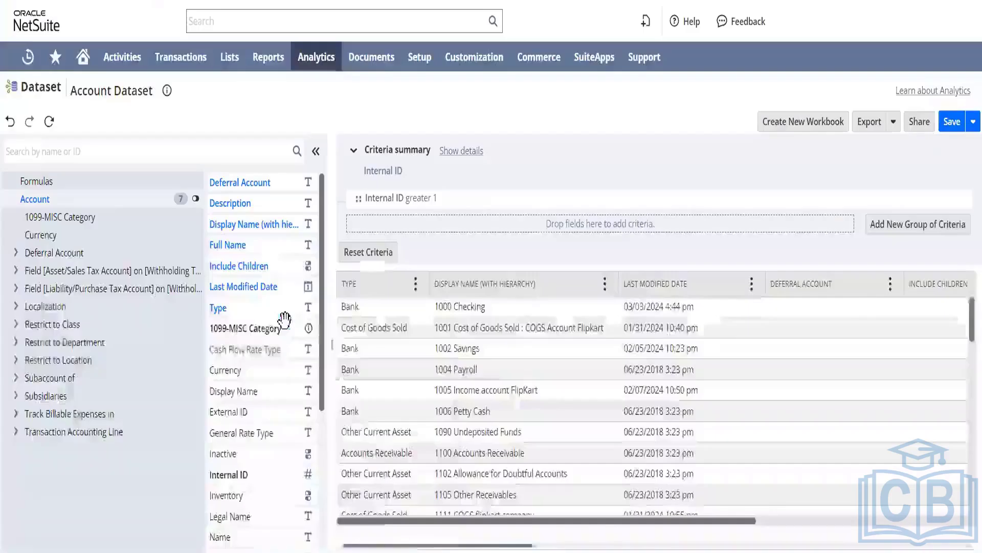
pyautogui.moveTo(498, 210)
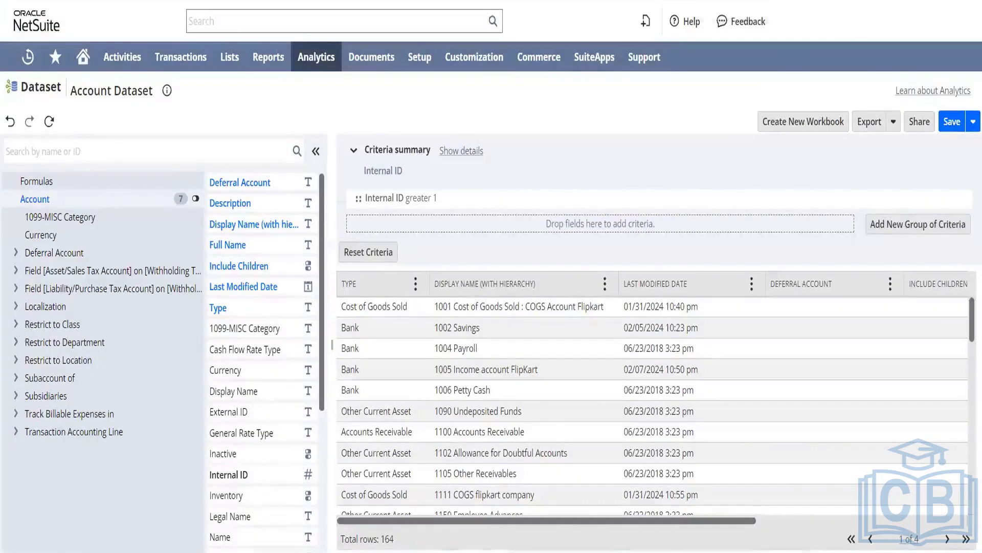
# Close the Account dataset's browser tab, discarding the unsaved changes, and return to the Rename Records/Transactions page
pyautogui.hotkey('ctrl', 'w')
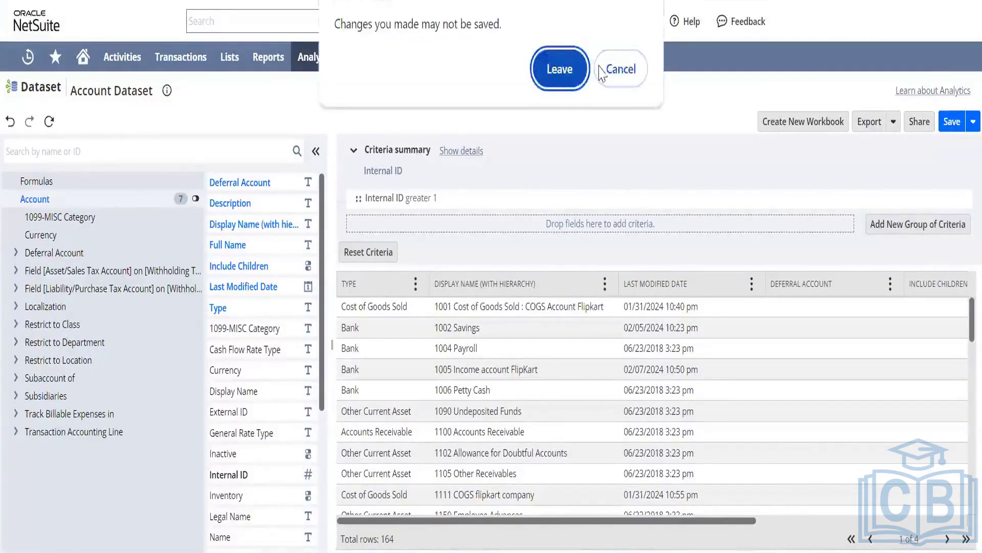
pyautogui.click(560, 68)
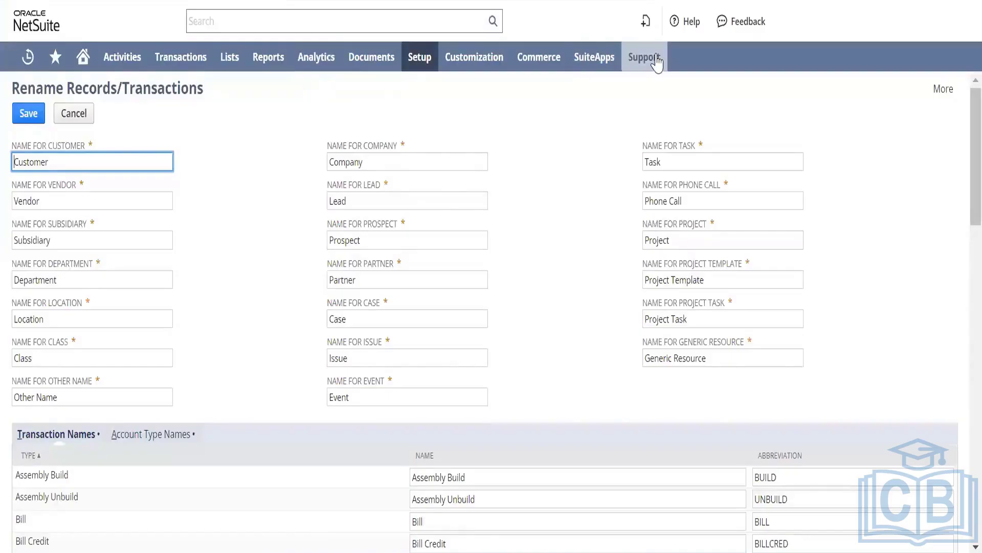
pyautogui.moveTo(657, 62)
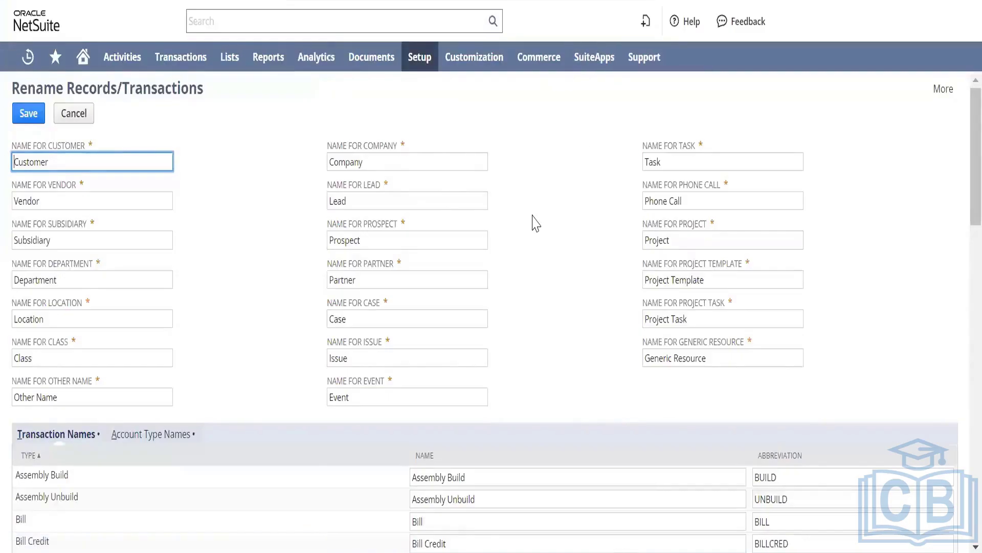